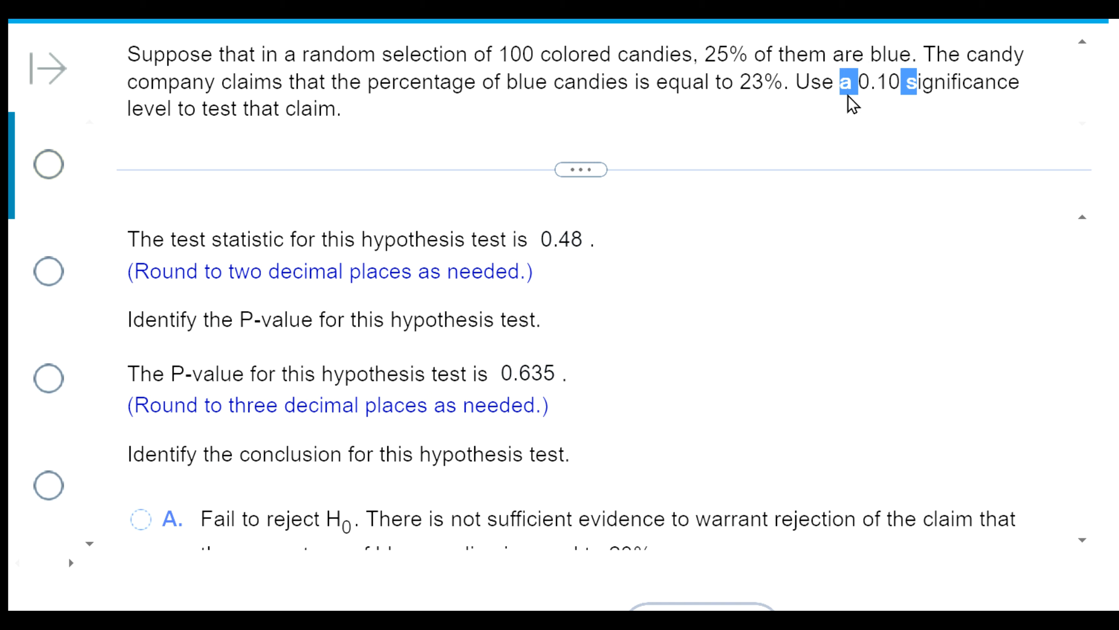
- Answer the blue candies conclusion with option A, fail to reject H0 with insufficient evidence to reject the 23% claim, and submit it
{"action": "left_click", "coordinate": [814, 115]}
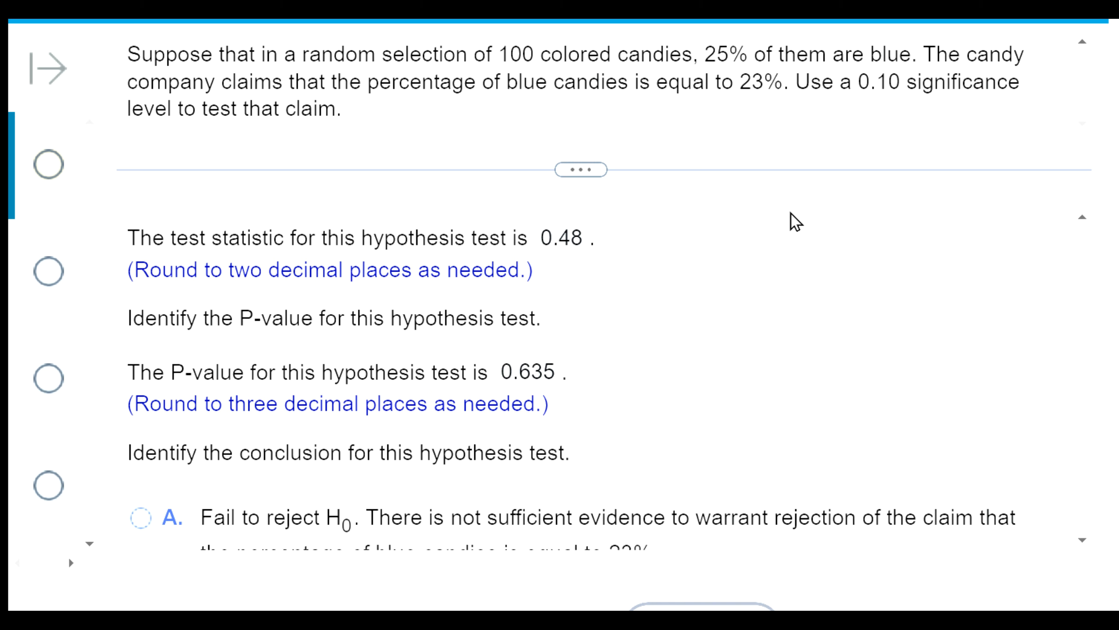
{"action": "scroll", "coordinate": [790, 219], "scroll_direction": "down", "scroll_amount": 5}
{"action": "scroll", "coordinate": [782, 226], "scroll_direction": "up", "scroll_amount": 2}
{"action": "scroll", "coordinate": [779, 240], "scroll_direction": "down", "scroll_amount": 3}
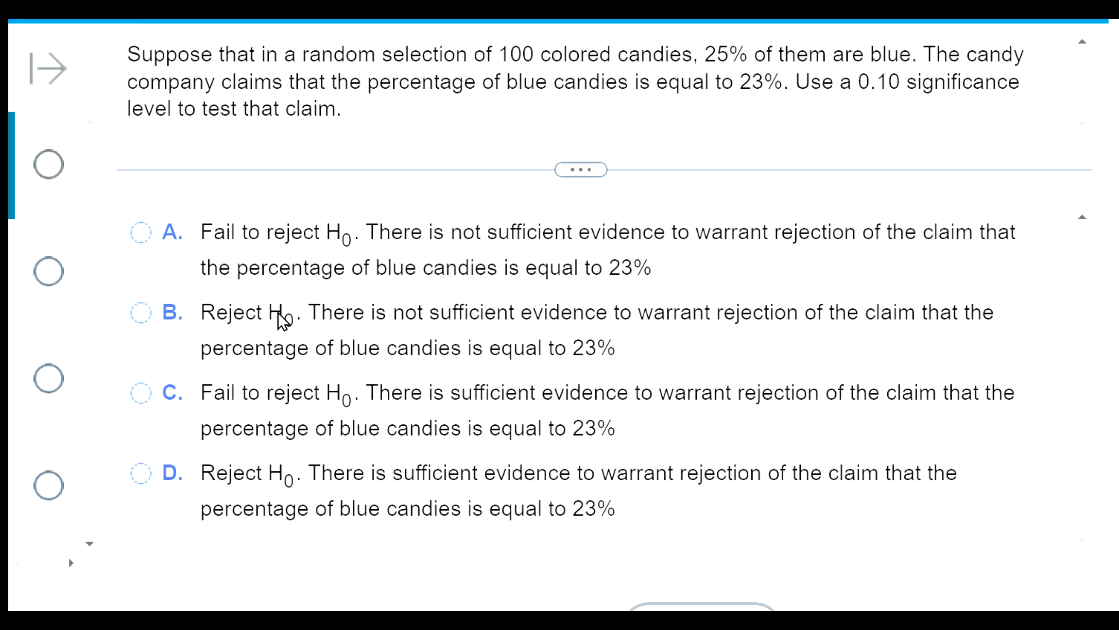
{"action": "left_click", "coordinate": [146, 242]}
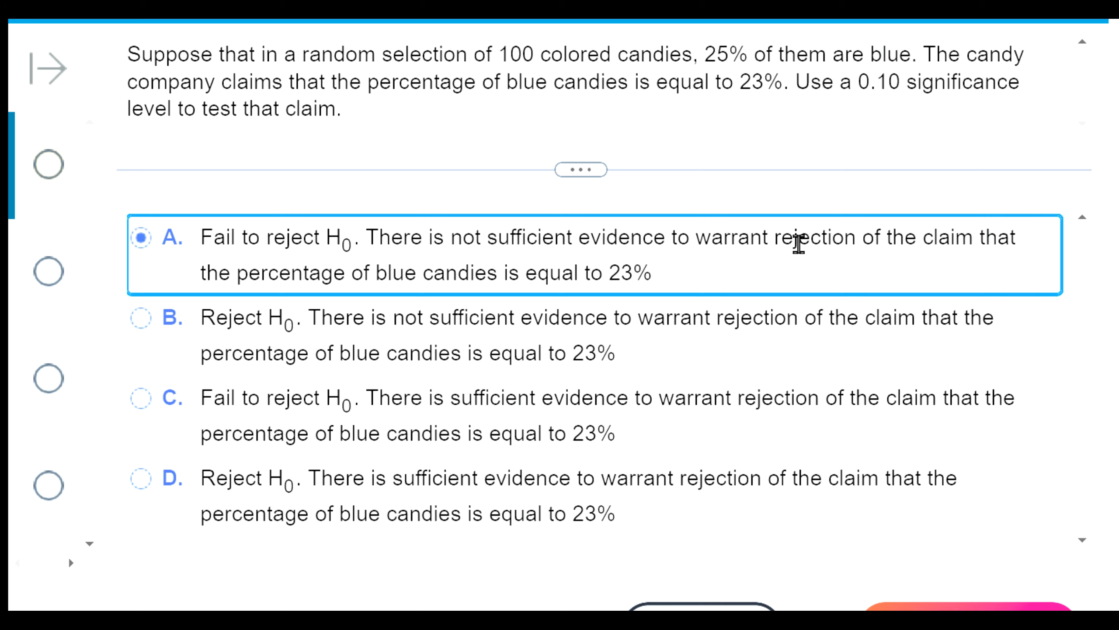
{"action": "left_click_drag", "start_coordinate": [692, 235], "coordinate": [741, 286]}
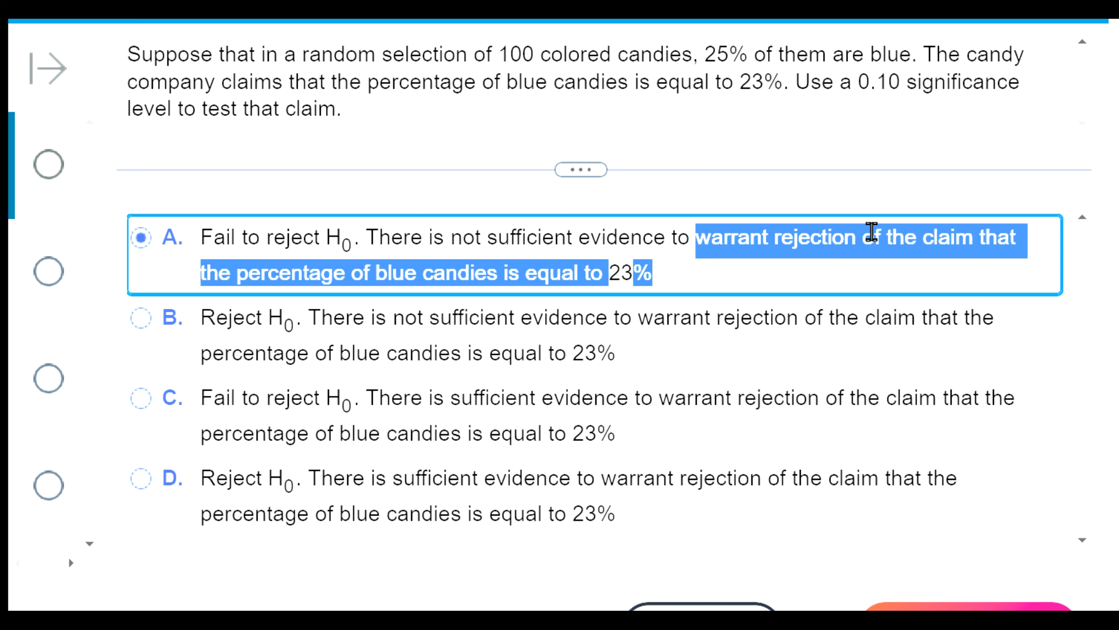
{"action": "left_click", "coordinate": [199, 236]}
{"action": "left_click", "coordinate": [956, 607]}
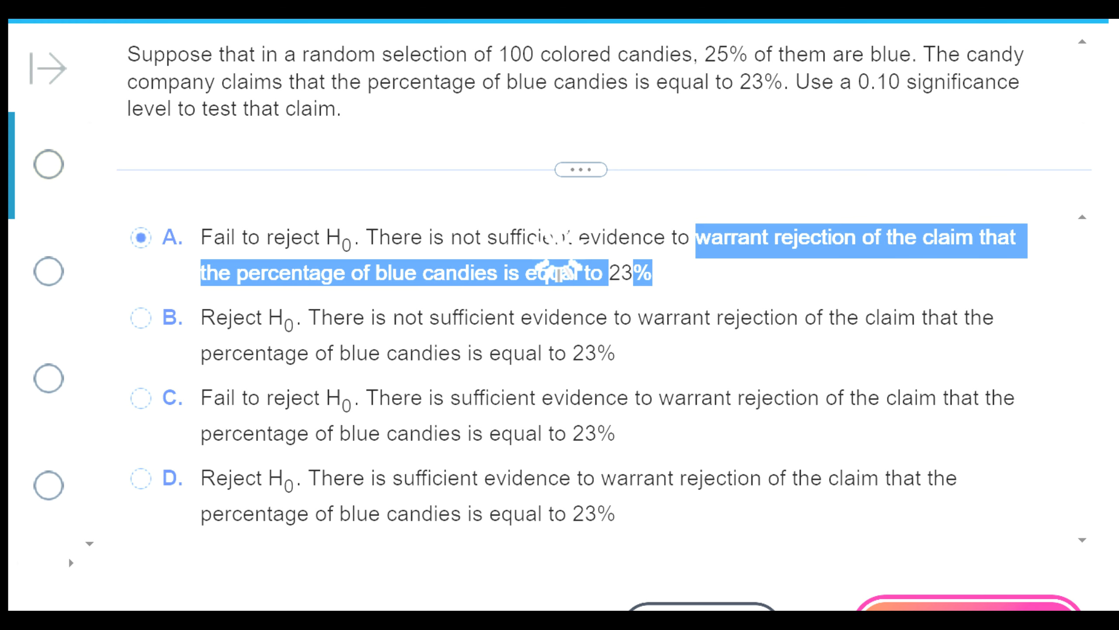
{"action": "left_click", "coordinate": [600, 326]}
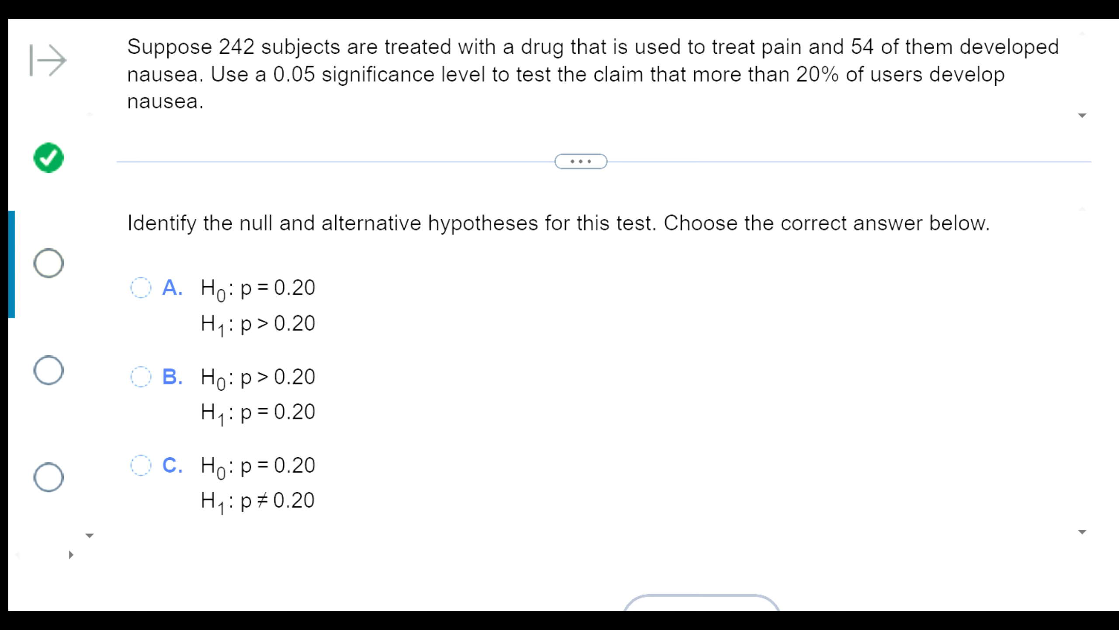
- Review the nausea claim, then submit option A as the hypotheses, H0: p = 0.20 and H1: p > 0.20
{"action": "left_click_drag", "start_coordinate": [260, 74], "coordinate": [324, 73]}
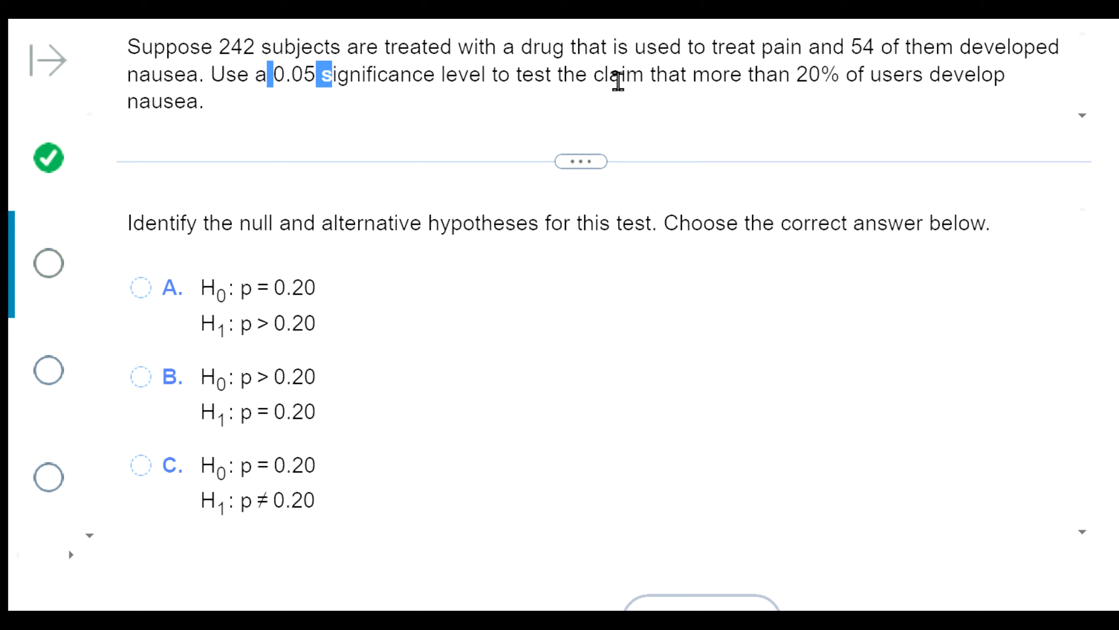
{"action": "left_click_drag", "start_coordinate": [573, 75], "coordinate": [790, 83]}
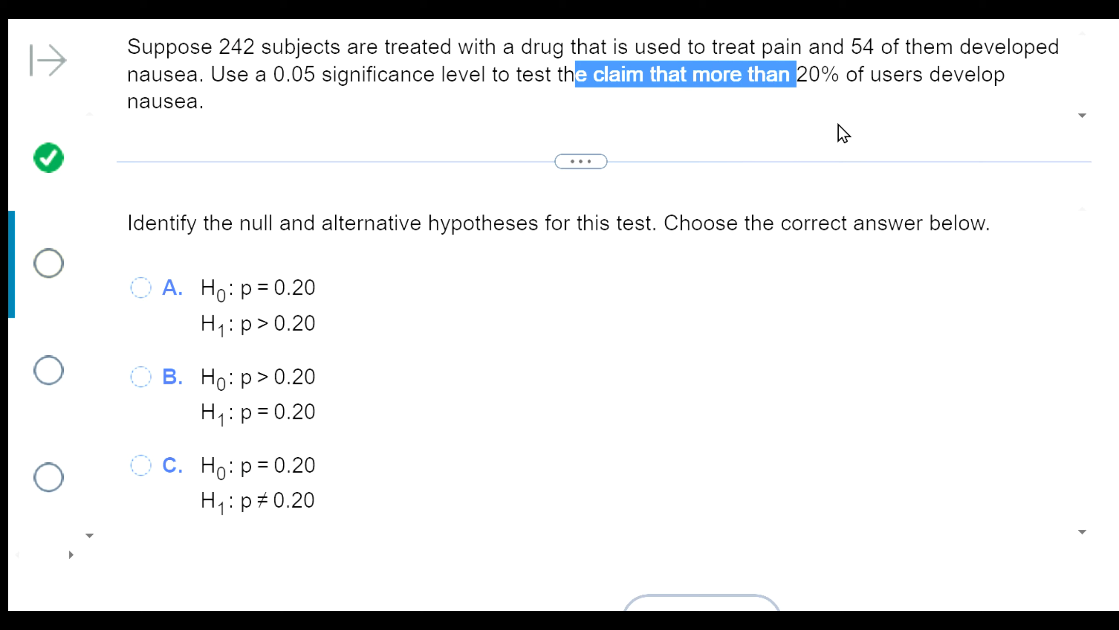
{"action": "left_click", "coordinate": [550, 108]}
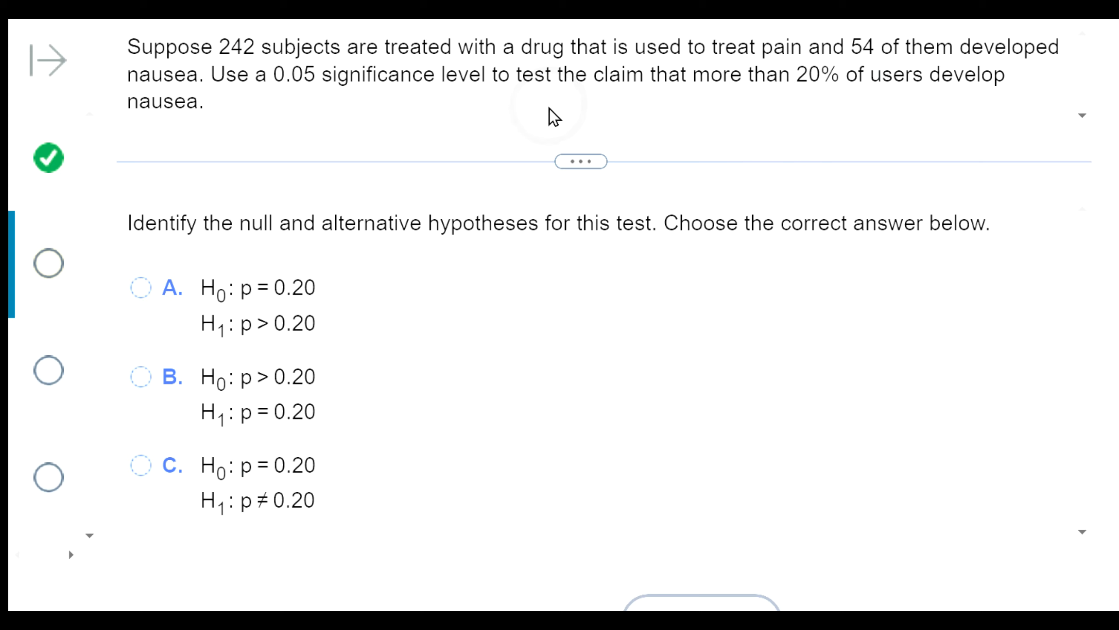
{"action": "left_click", "coordinate": [140, 287]}
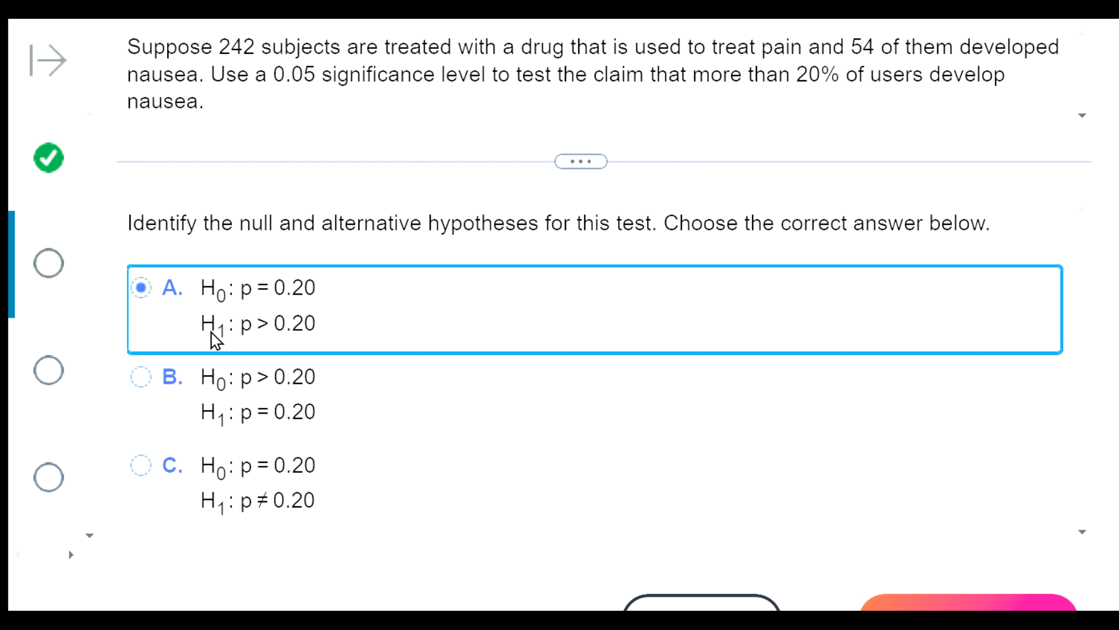
{"action": "left_click", "coordinate": [886, 602]}
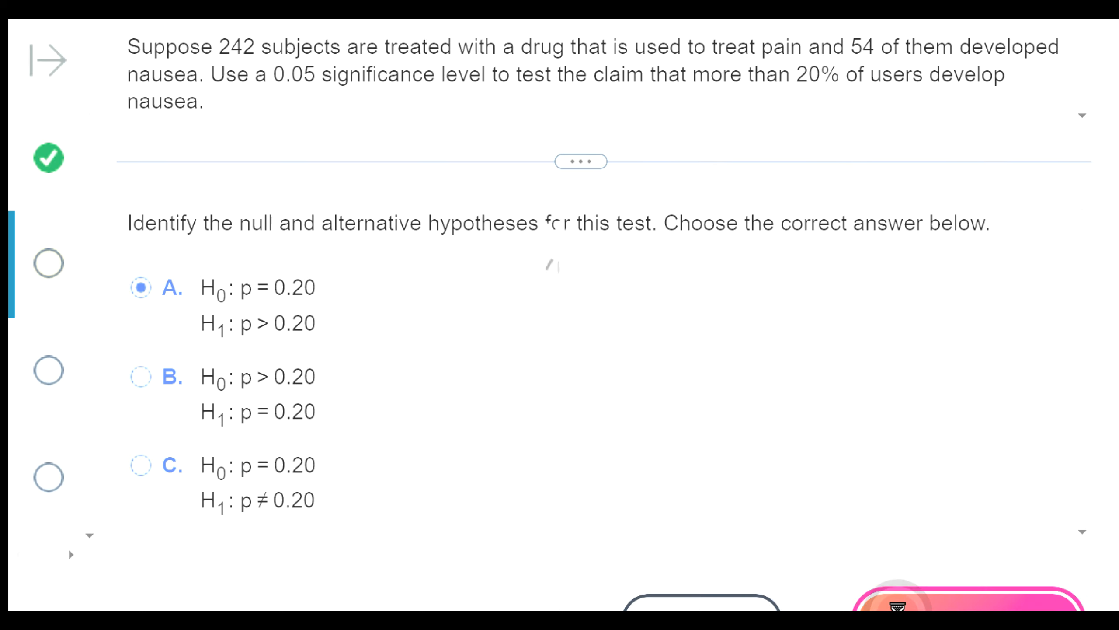
{"action": "left_click", "coordinate": [560, 321]}
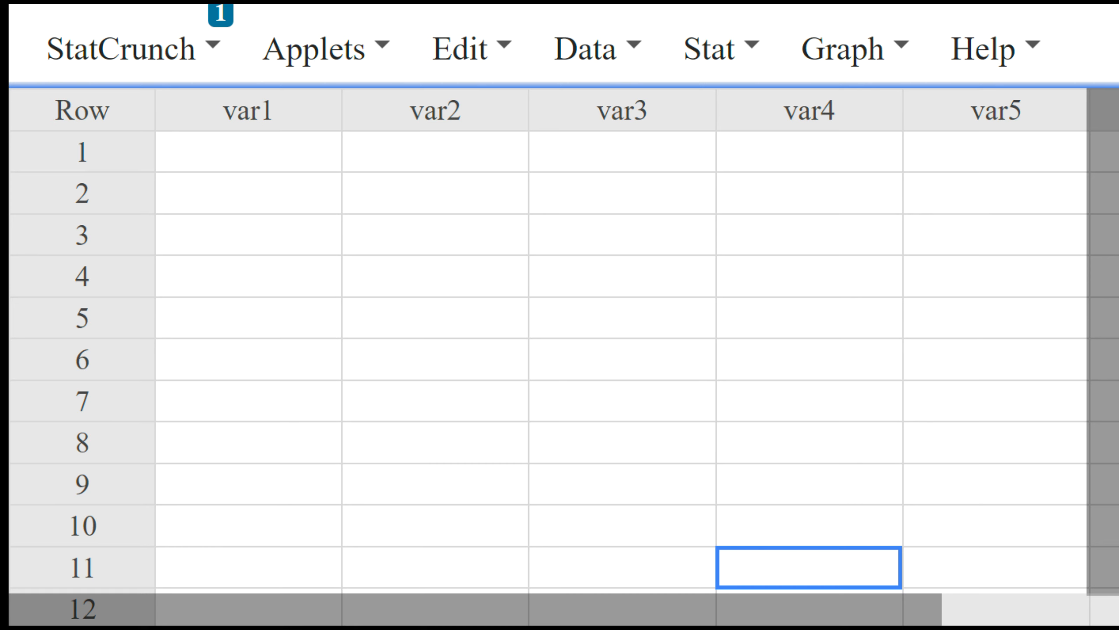
- In StatCrunch, open the one-sample proportion test with summary data and reposition its dialog so the input fields are visible
{"action": "left_click", "coordinate": [723, 51]}
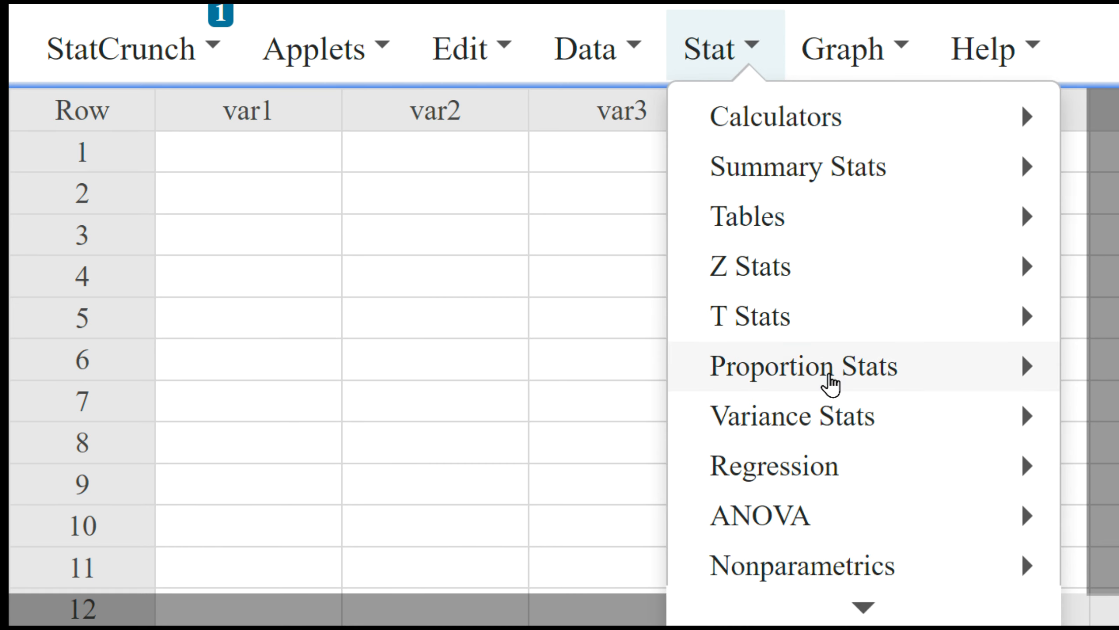
{"action": "mouse_move", "coordinate": [828, 383]}
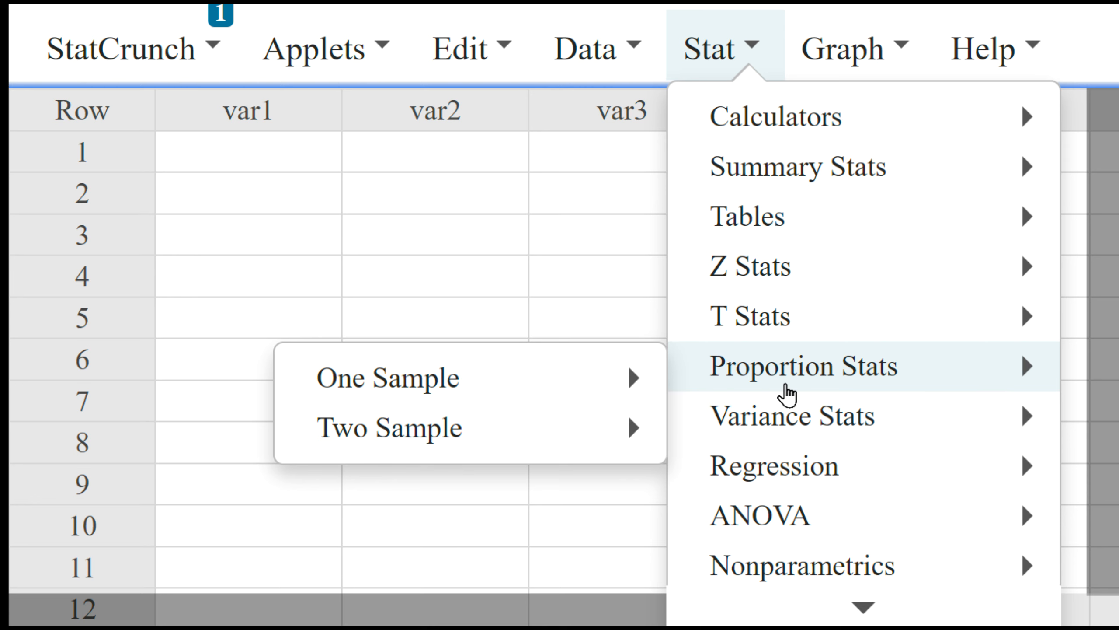
{"action": "mouse_move", "coordinate": [569, 387]}
{"action": "left_click", "coordinate": [747, 437]}
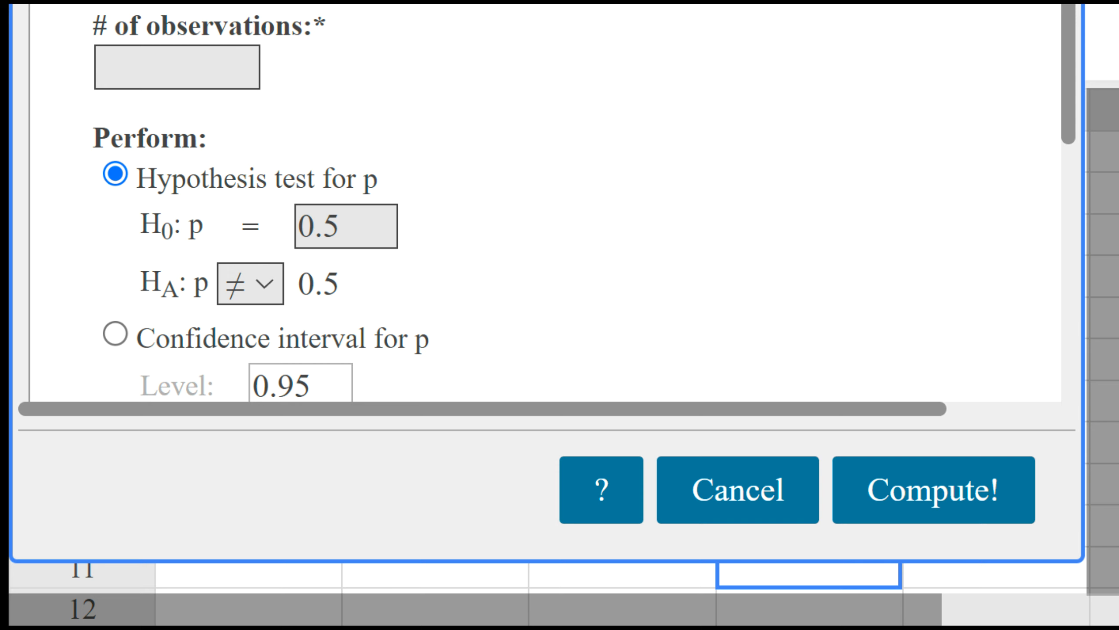
{"action": "left_click_drag", "start_coordinate": [546, 5], "coordinate": [571, 67]}
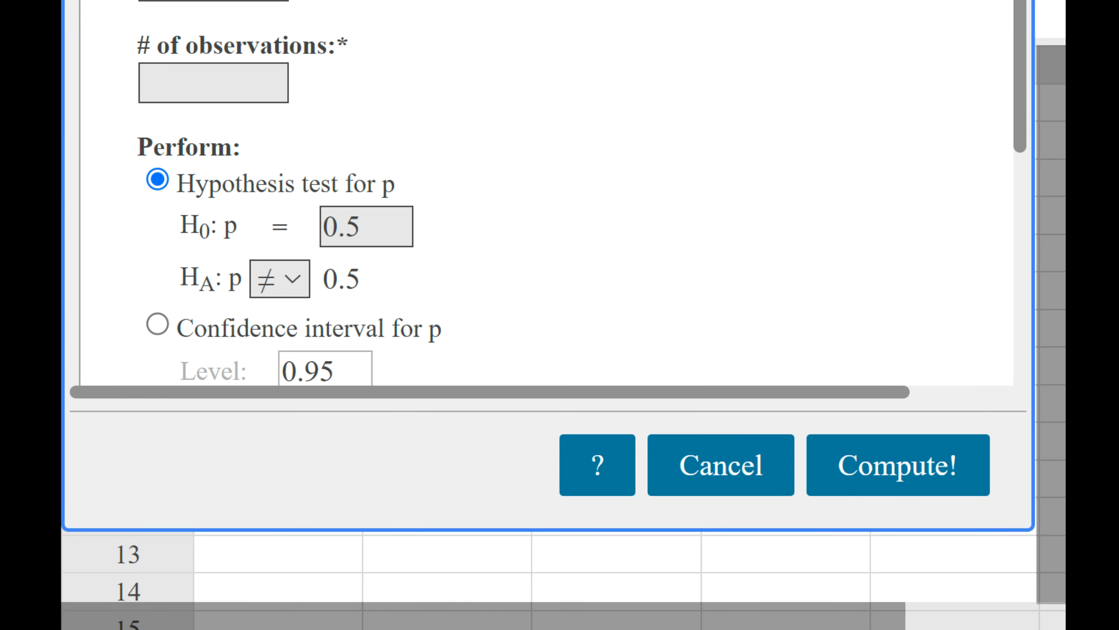
{"action": "left_click_drag", "start_coordinate": [745, 0], "coordinate": [748, 41]}
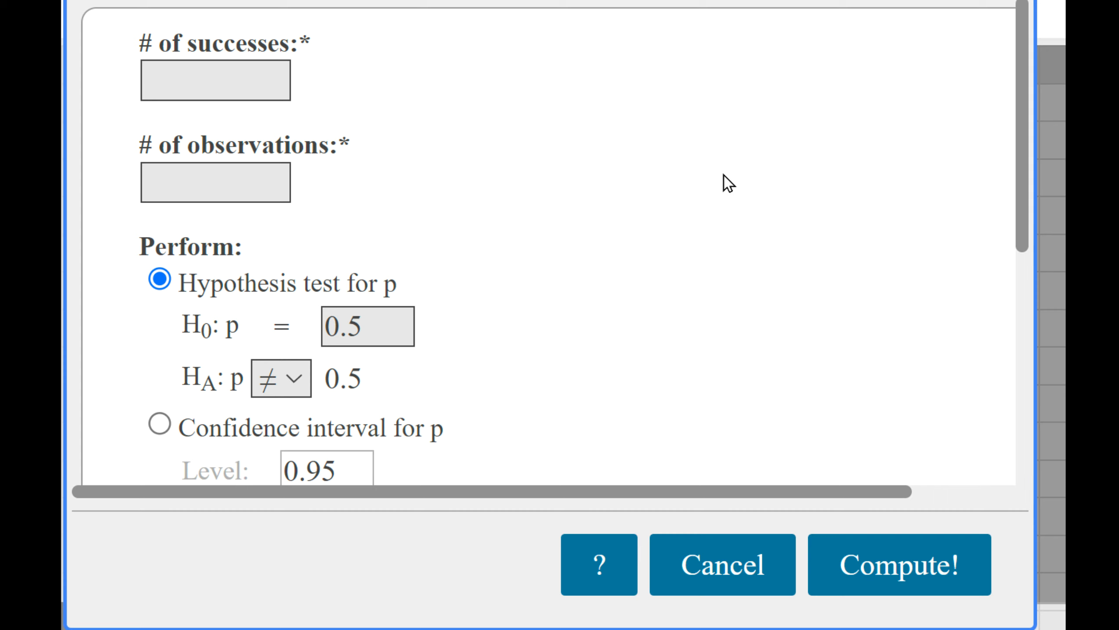
- Enter 54 as the number of successes and 242 as the number of observations
{"action": "left_click", "coordinate": [208, 75]}
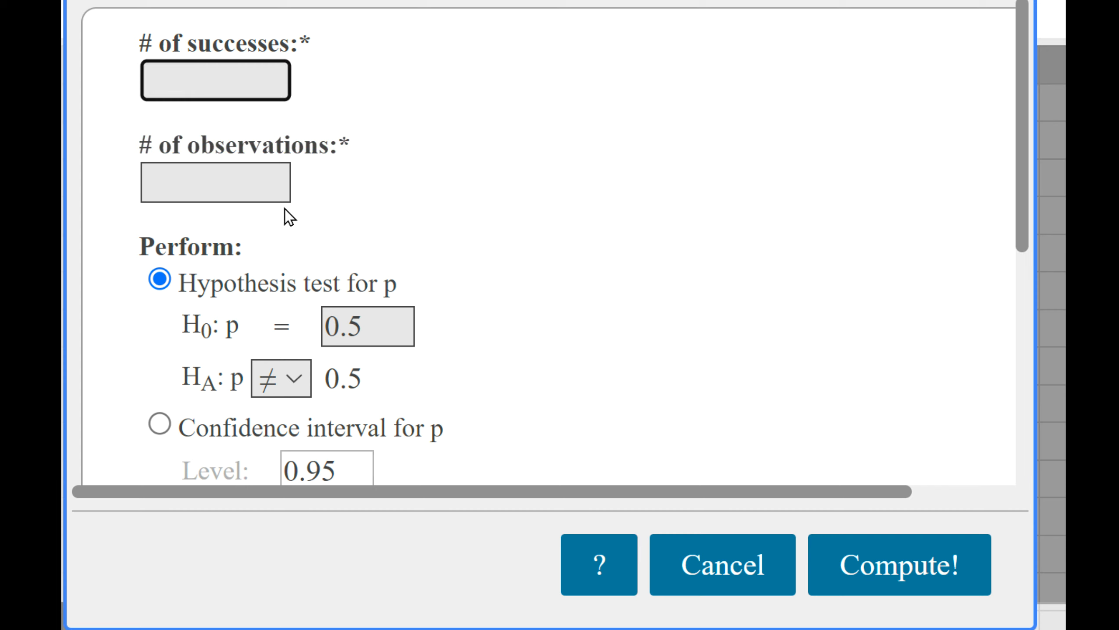
{"action": "left_click", "coordinate": [249, 187]}
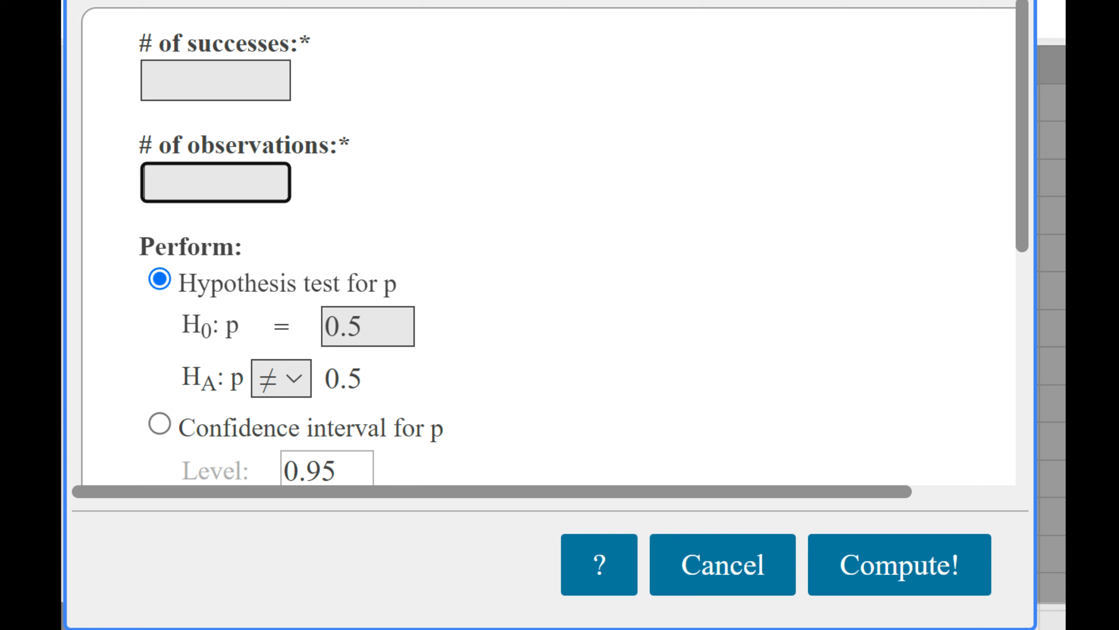
{"action": "left_click", "coordinate": [189, 45]}
{"action": "left_click_drag", "start_coordinate": [200, 46], "coordinate": [293, 66]}
{"action": "left_click", "coordinate": [306, 88]}
{"action": "left_click", "coordinate": [205, 83]}
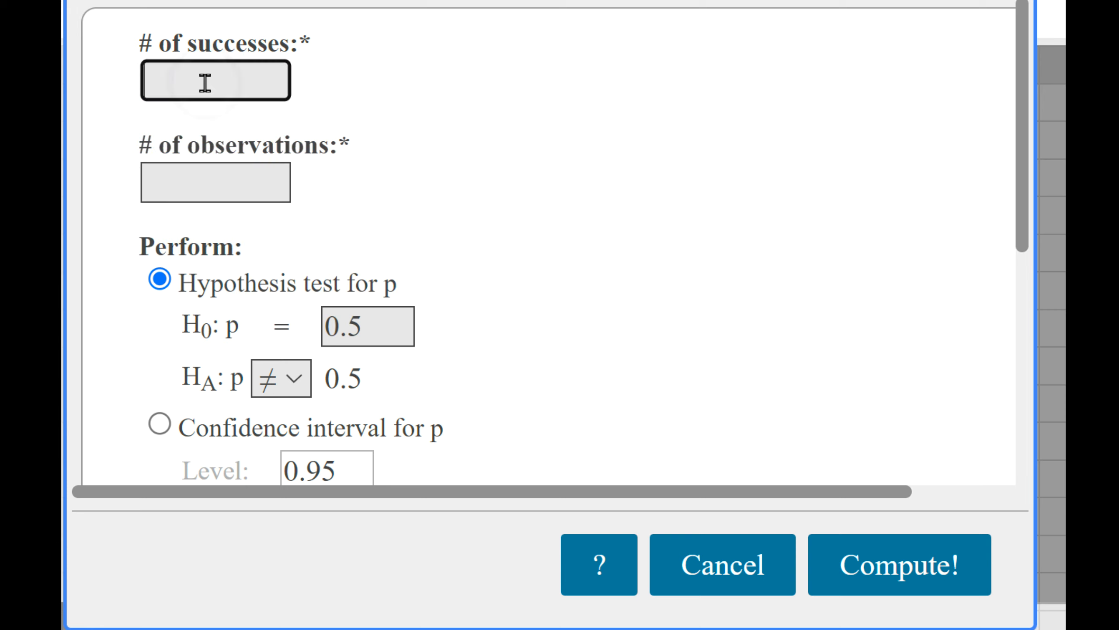
{"action": "type", "text": "54"}
{"action": "left_click", "coordinate": [198, 159]}
{"action": "type", "text": "242"}
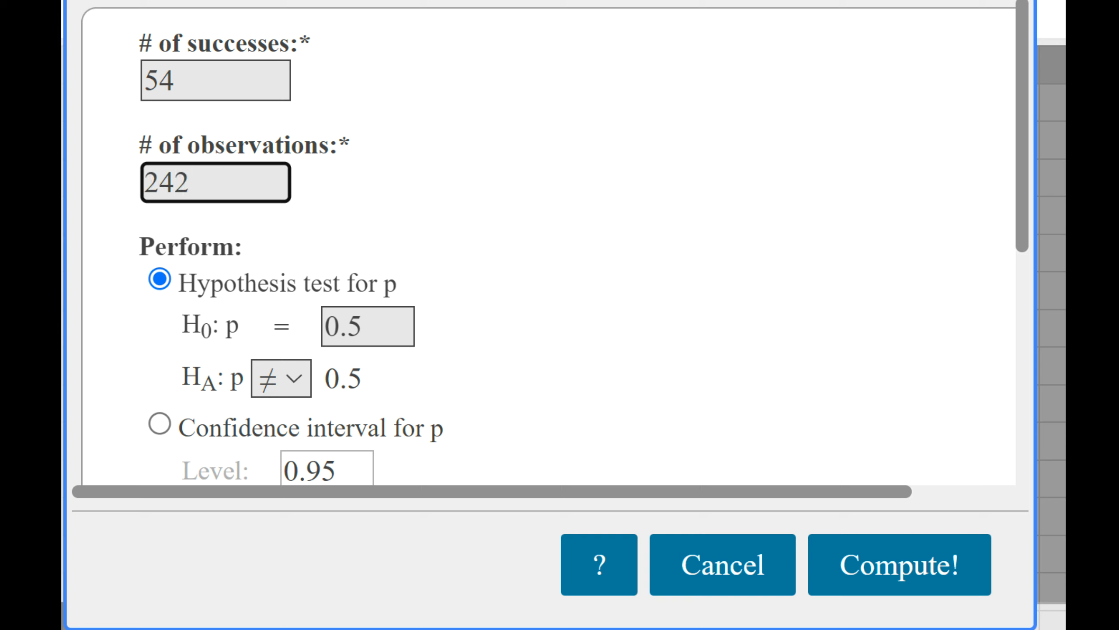
- Set the null hypothesis to p = 0.2 with a greater-than alternative, and compute the hypothesis test
{"action": "left_click_drag", "start_coordinate": [377, 338], "coordinate": [333, 352]}
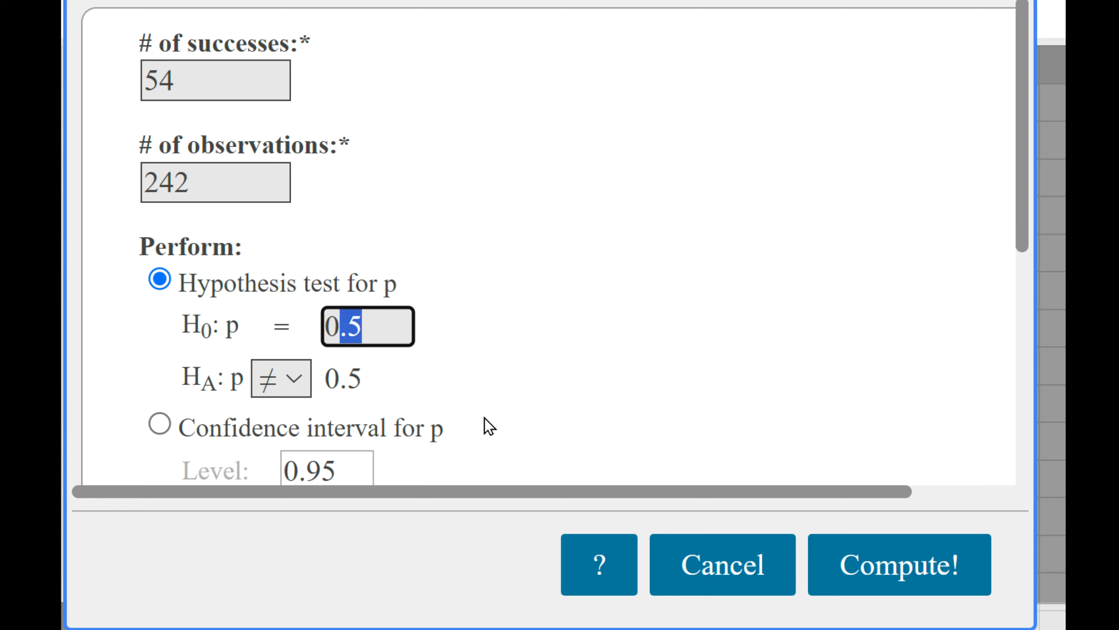
{"action": "type", "text": "0."}
{"action": "key", "text": "BackSpace"}
{"action": "key", "text": "BackSpace"}
{"action": "type", "text": ".2"}
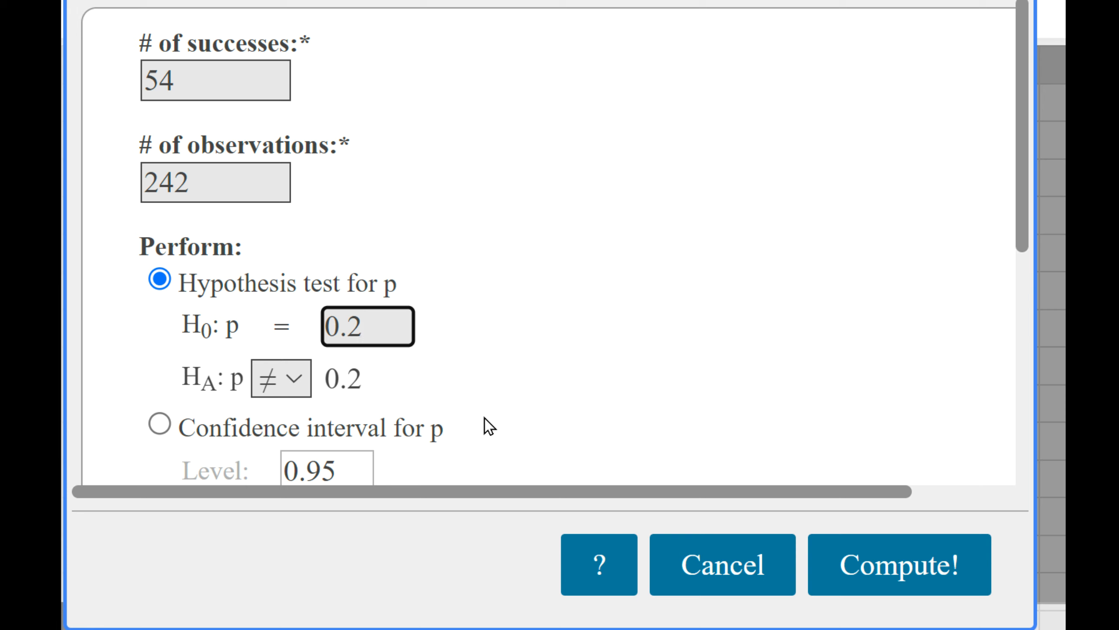
{"action": "left_click", "coordinate": [293, 378]}
{"action": "left_click", "coordinate": [286, 501]}
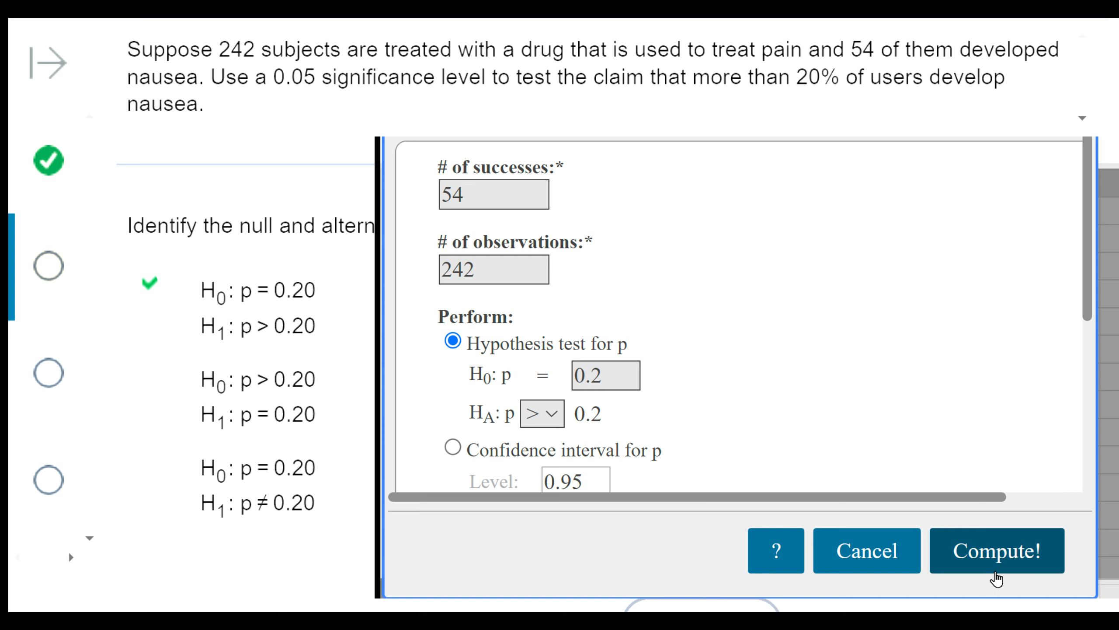
{"action": "left_click", "coordinate": [978, 551]}
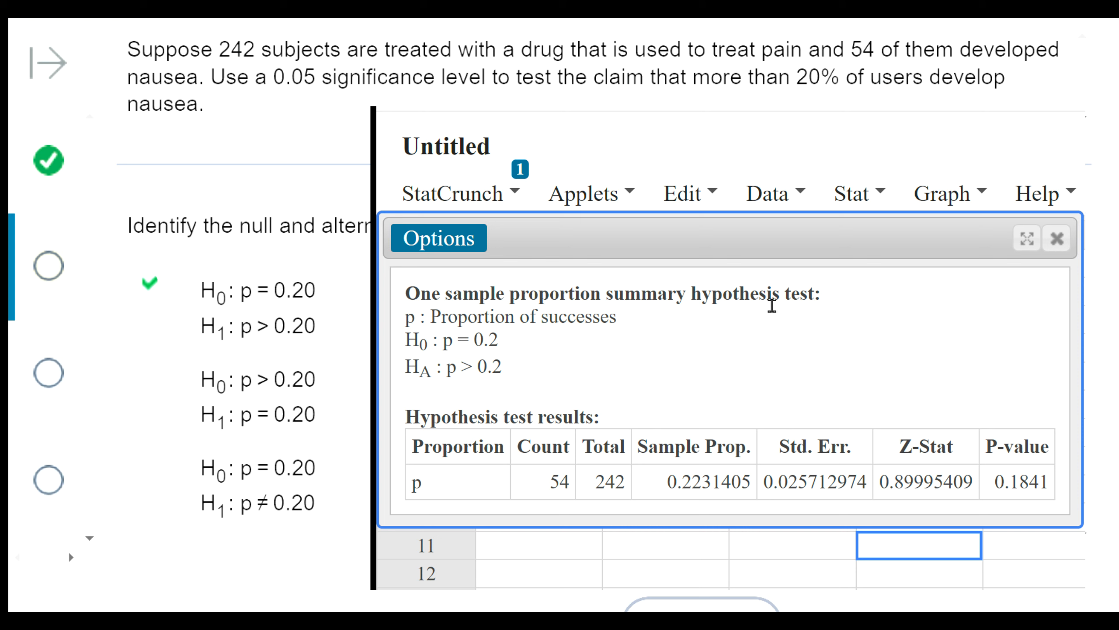
- Locate the Z-Stat in the enlarged results window and submit .90 as the nausea question's test statistic
{"action": "left_click_drag", "start_coordinate": [714, 240], "coordinate": [716, 215]}
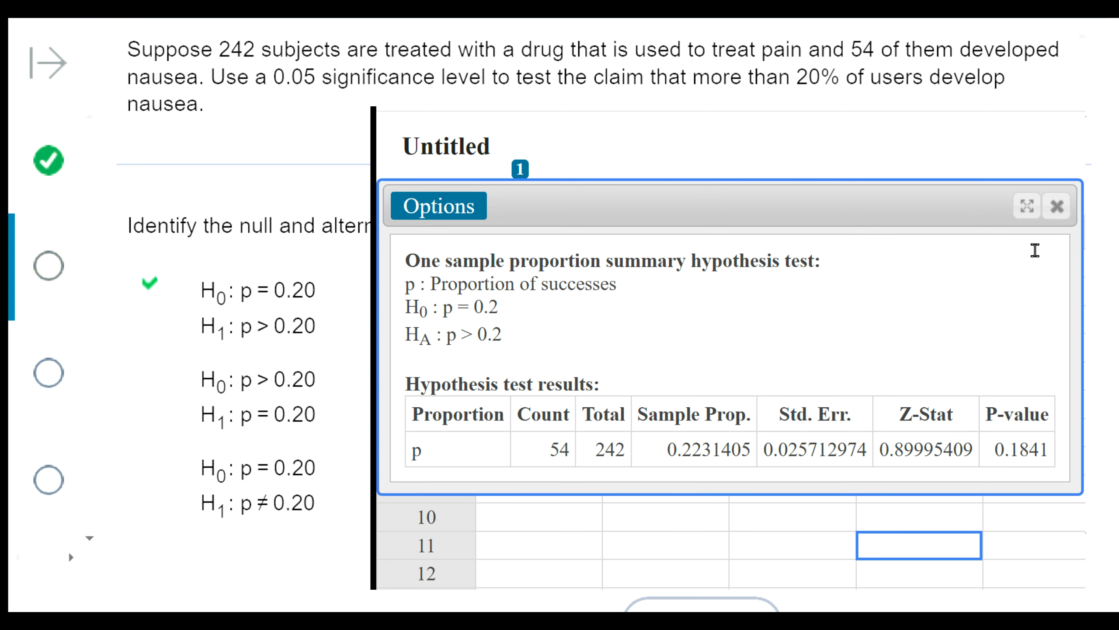
{"action": "mouse_move", "coordinate": [1075, 491]}
{"action": "left_mouse_down"}
{"action": "mouse_move", "coordinate": [1116, 550]}
{"action": "mouse_move", "coordinate": [1083, 511]}
{"action": "left_mouse_up"}
{"action": "left_click_drag", "start_coordinate": [881, 452], "coordinate": [928, 452]}
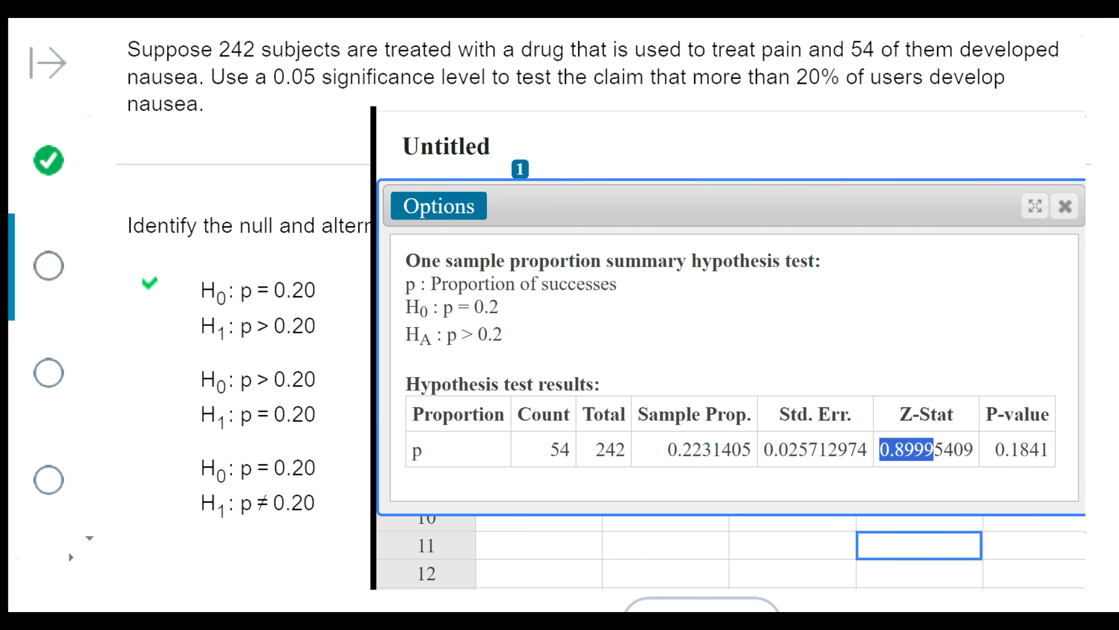
{"action": "scroll", "coordinate": [217, 227], "scroll_direction": "down", "scroll_amount": 3}
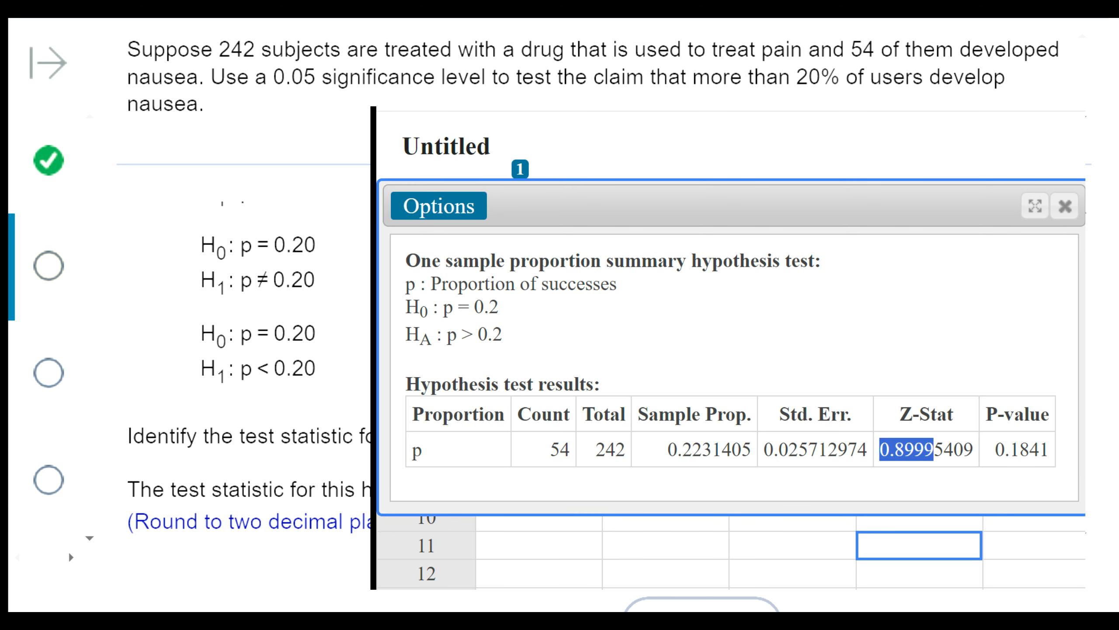
{"action": "left_click", "coordinate": [528, 489]}
{"action": "scroll", "coordinate": [529, 375], "scroll_direction": "down", "scroll_amount": 2}
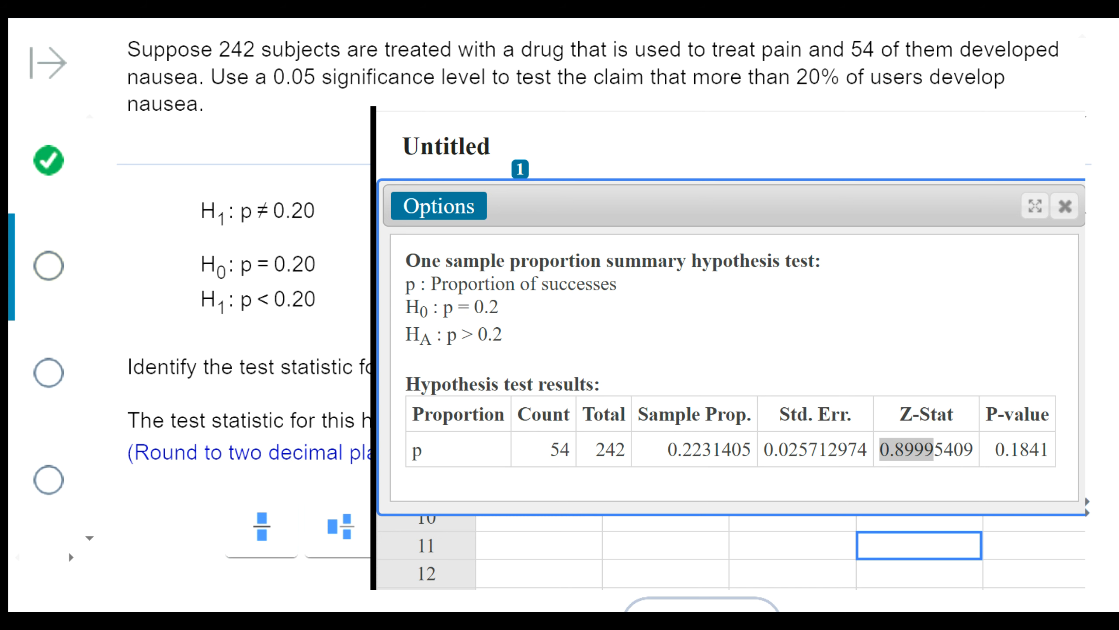
{"action": "key", "text": "Return"}
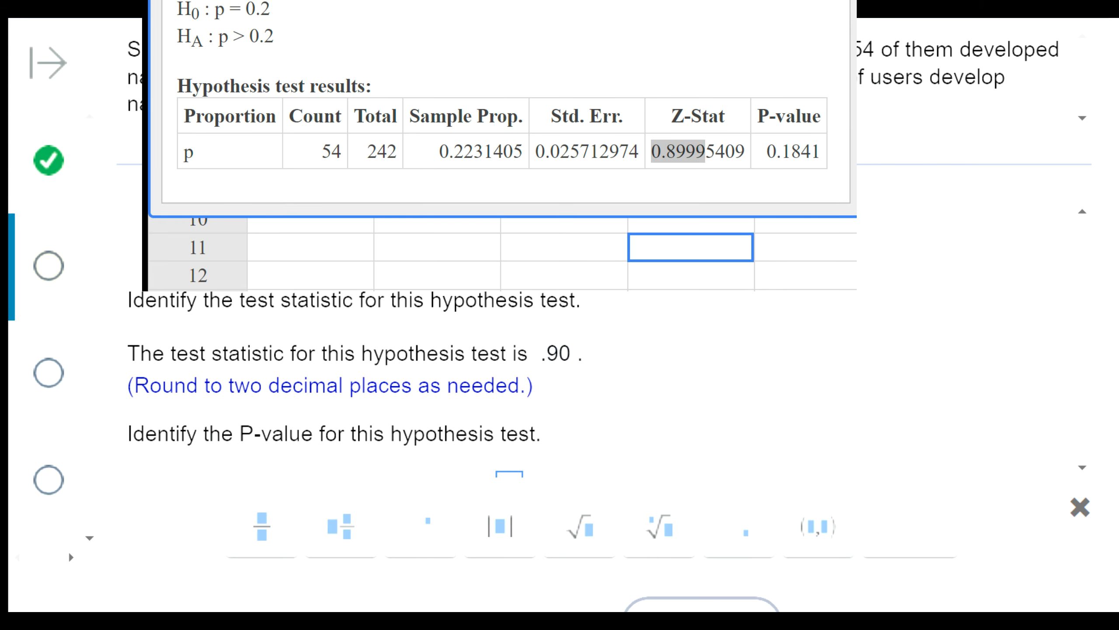
- Submit .184 as the P-value for the hypothesis test and move the results window off the conclusion choices
{"action": "scroll", "coordinate": [859, 397], "scroll_direction": "down", "scroll_amount": 2}
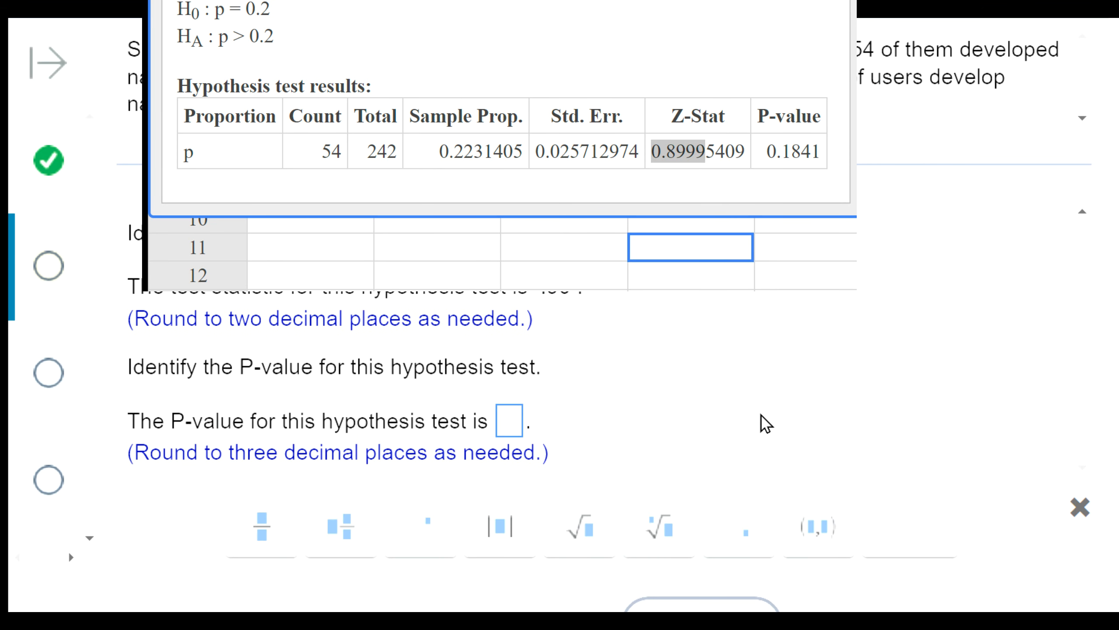
{"action": "left_click", "coordinate": [511, 424]}
{"action": "type", "text": ".184"}
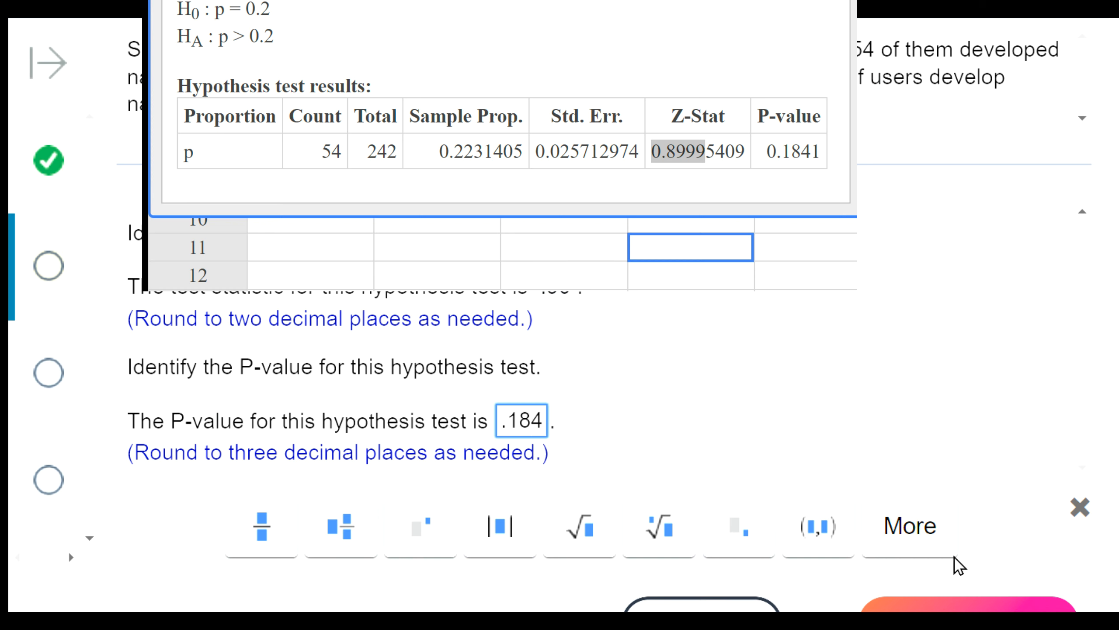
{"action": "left_click", "coordinate": [304, 31]}
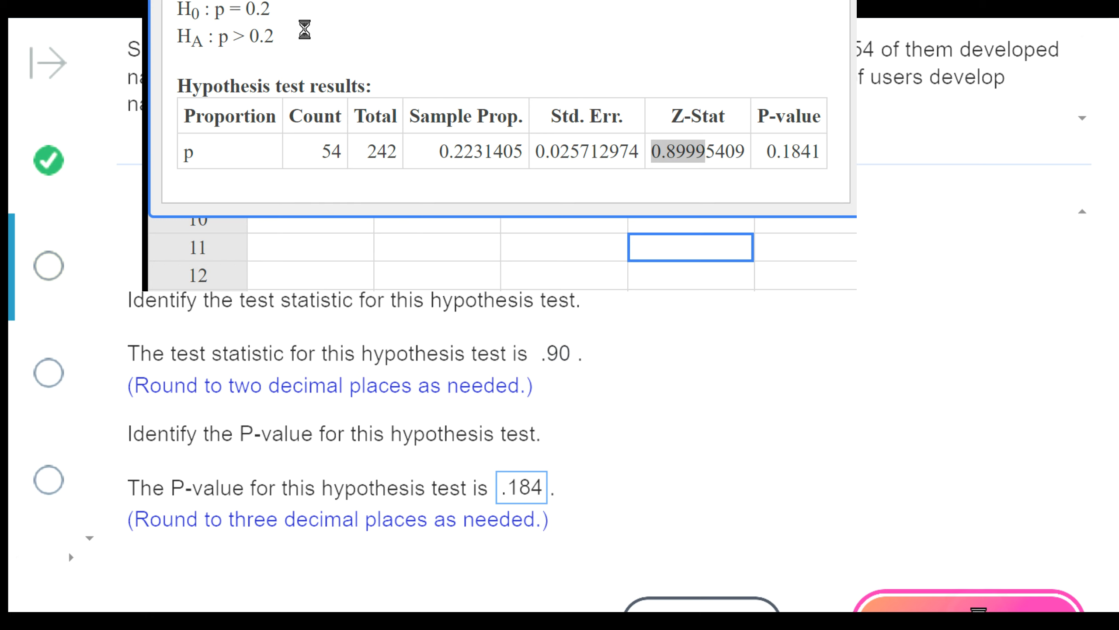
{"action": "left_click", "coordinate": [932, 593]}
{"action": "left_click", "coordinate": [567, 314]}
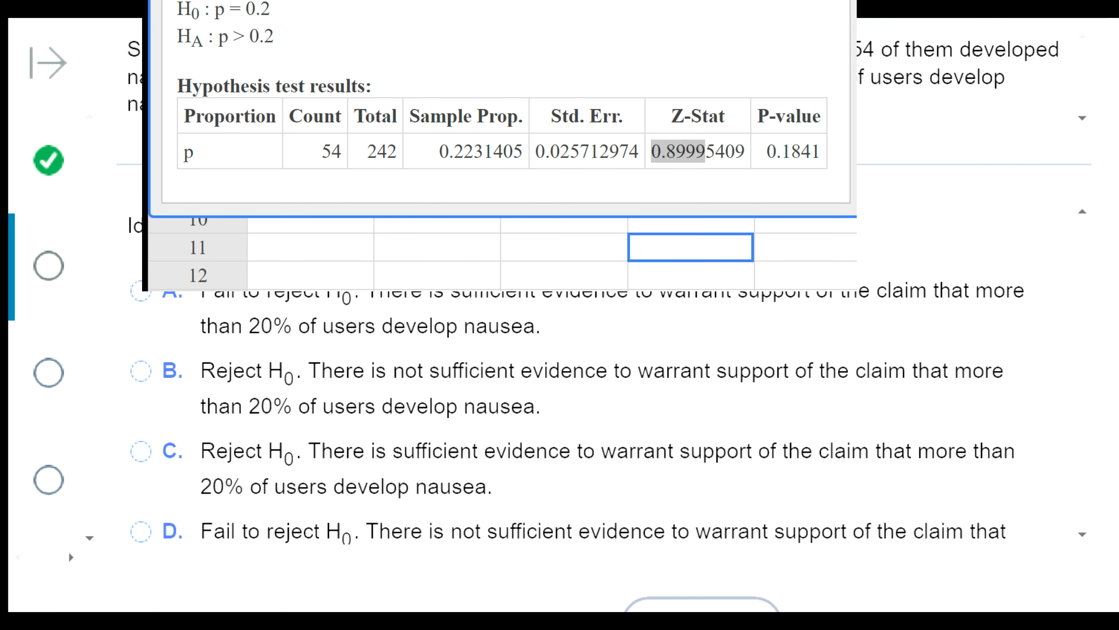
{"action": "left_click_drag", "start_coordinate": [498, 2], "coordinate": [897, 304]}
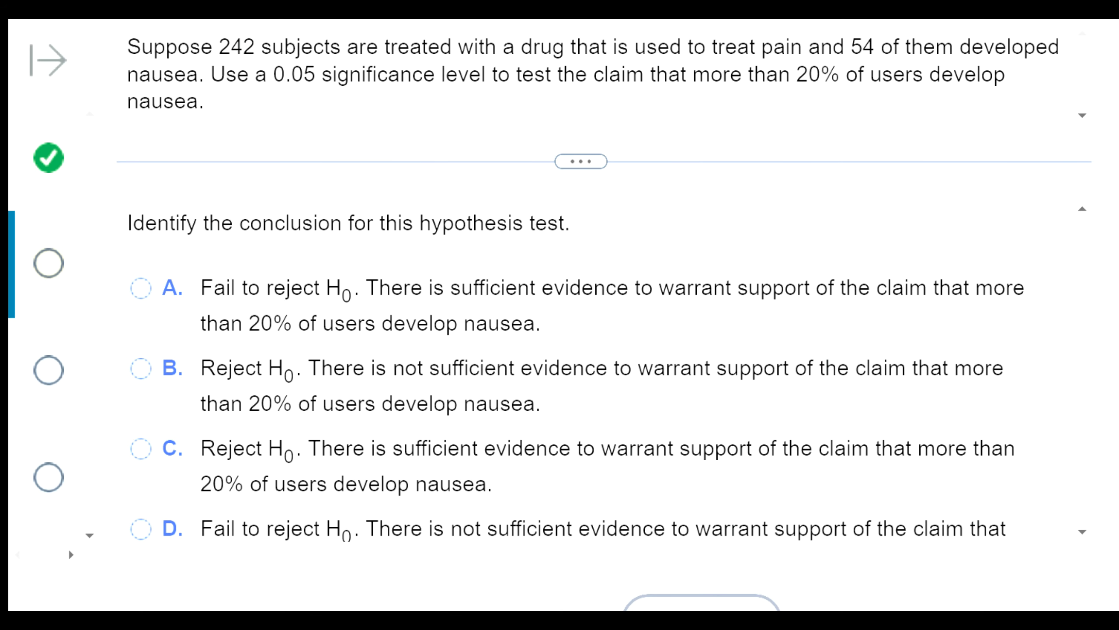
- Answer the nausea test's conclusion with option D, fail to reject H0 with not sufficient evidence, submit it and dismiss the feedback message
{"action": "left_click_drag", "start_coordinate": [267, 73], "coordinate": [336, 74]}
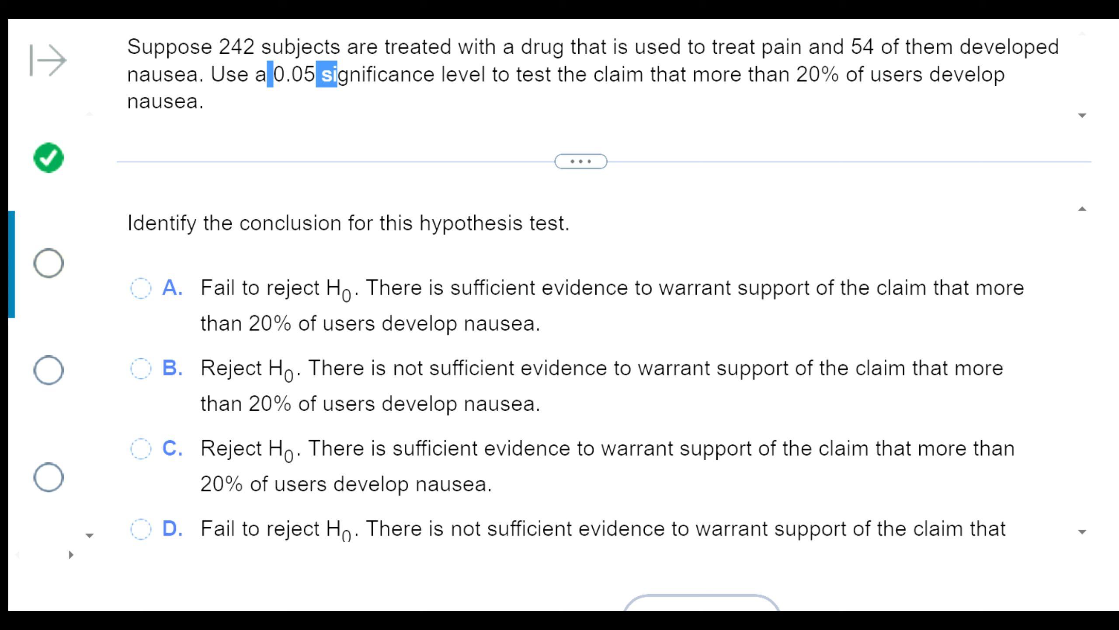
{"action": "scroll", "coordinate": [482, 352], "scroll_direction": "down", "scroll_amount": 2}
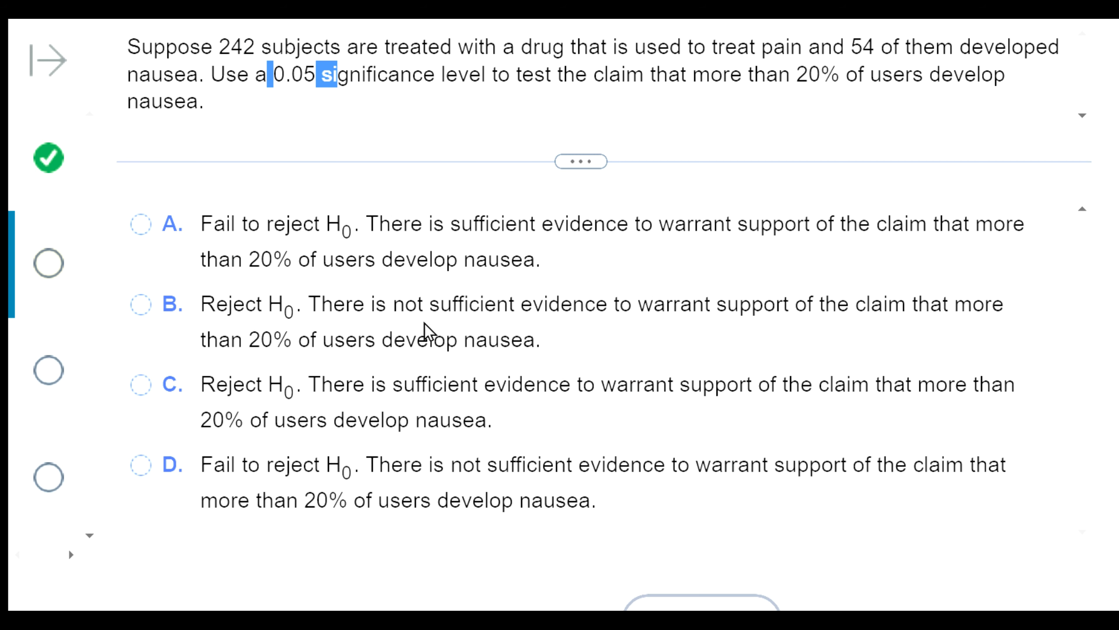
{"action": "left_click", "coordinate": [209, 470]}
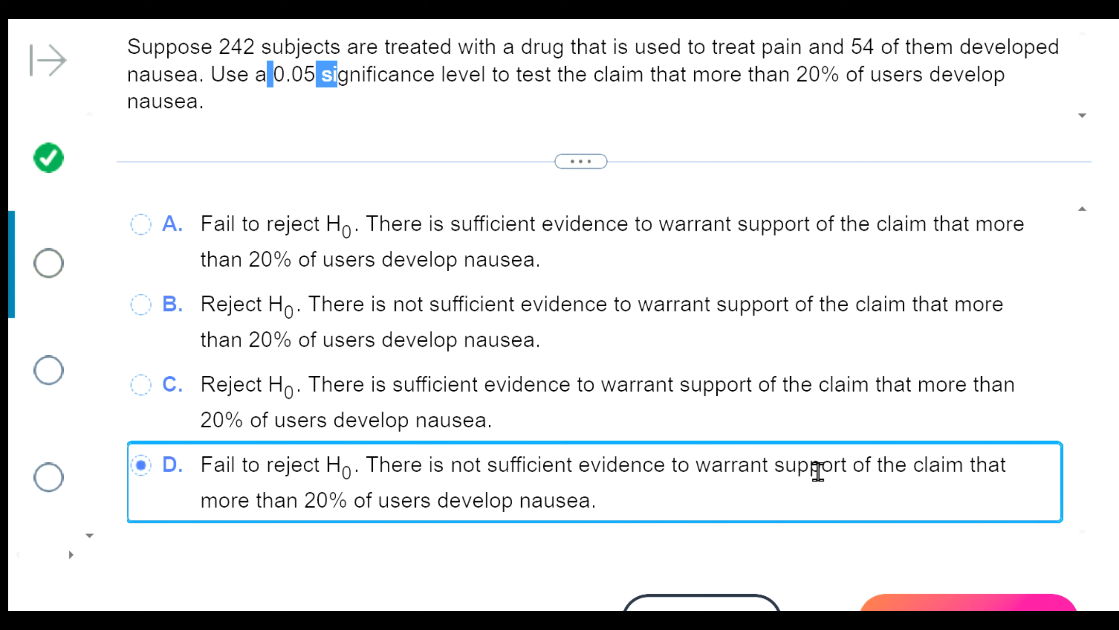
{"action": "left_click_drag", "start_coordinate": [677, 465], "coordinate": [813, 503]}
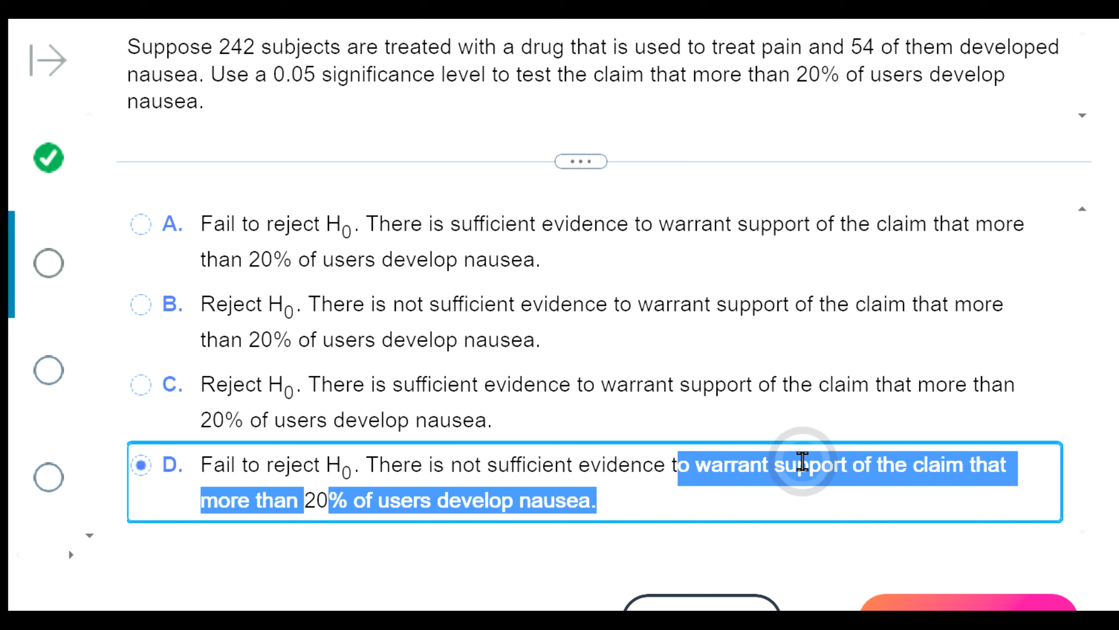
{"action": "left_click", "coordinate": [857, 419]}
{"action": "left_click", "coordinate": [779, 476]}
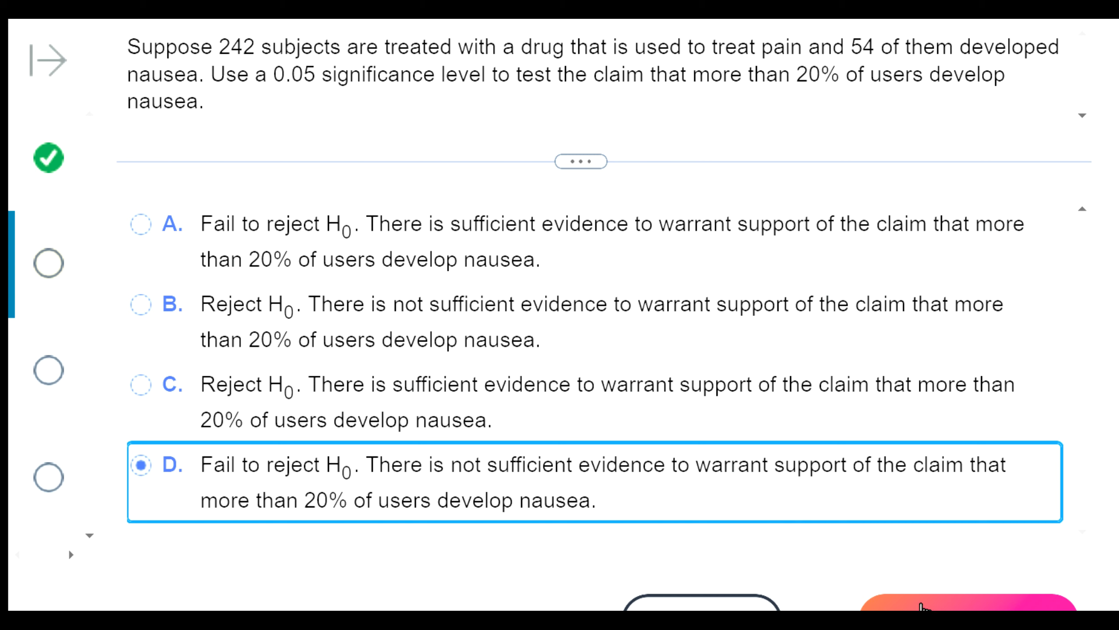
{"action": "key", "text": "Tab"}
{"action": "key", "text": "Return"}
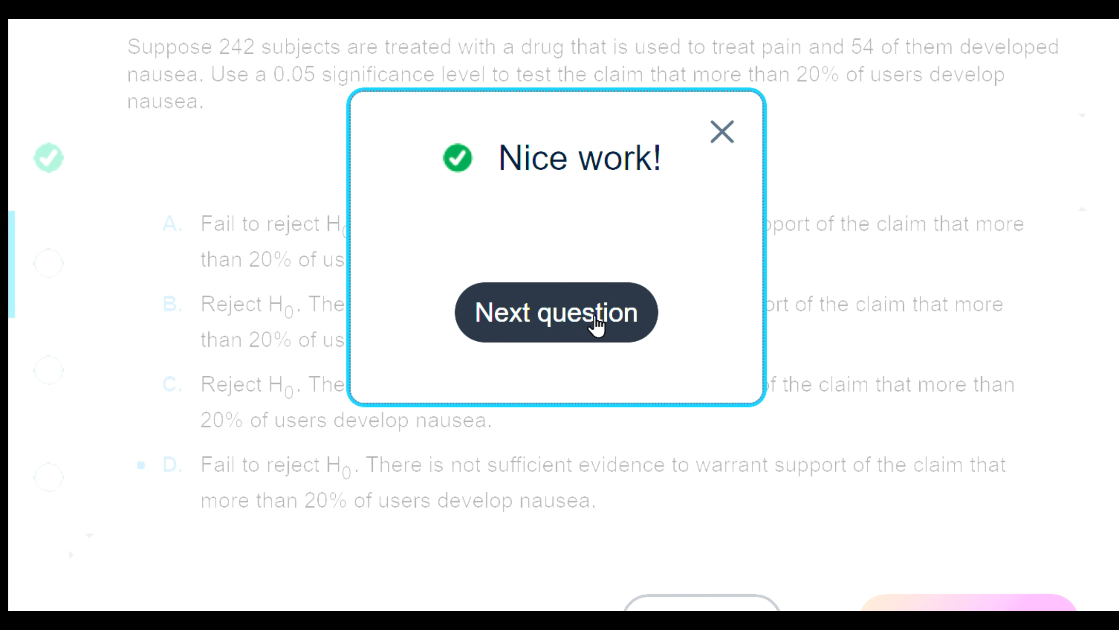
{"action": "left_click", "coordinate": [719, 130]}
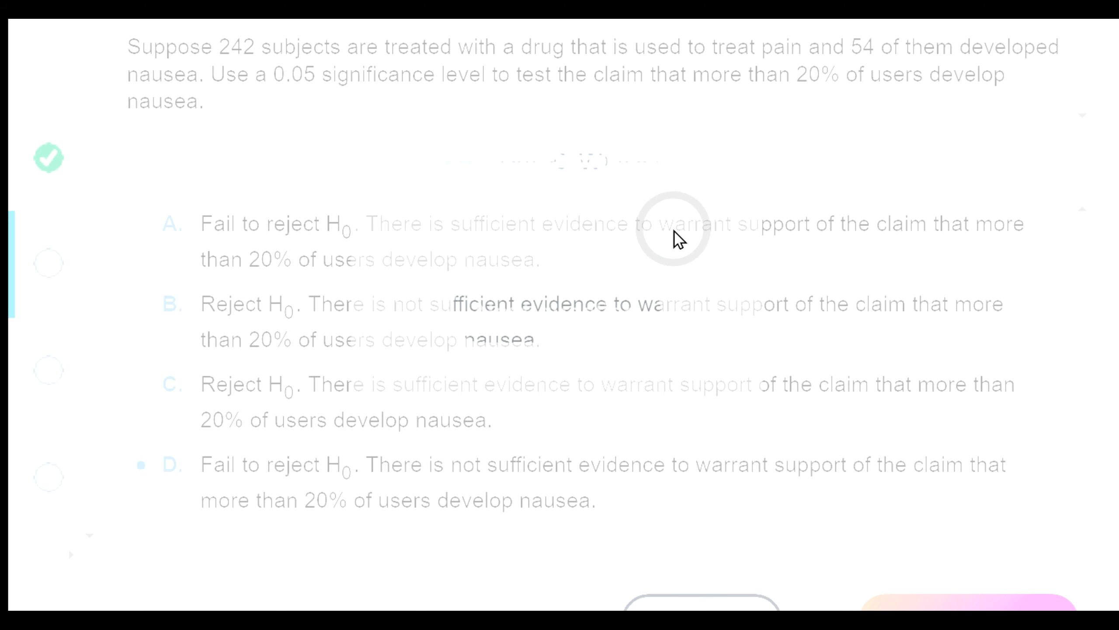
- Review the wording of the nausea test's conclusion and open the next question
{"action": "left_click", "coordinate": [202, 471]}
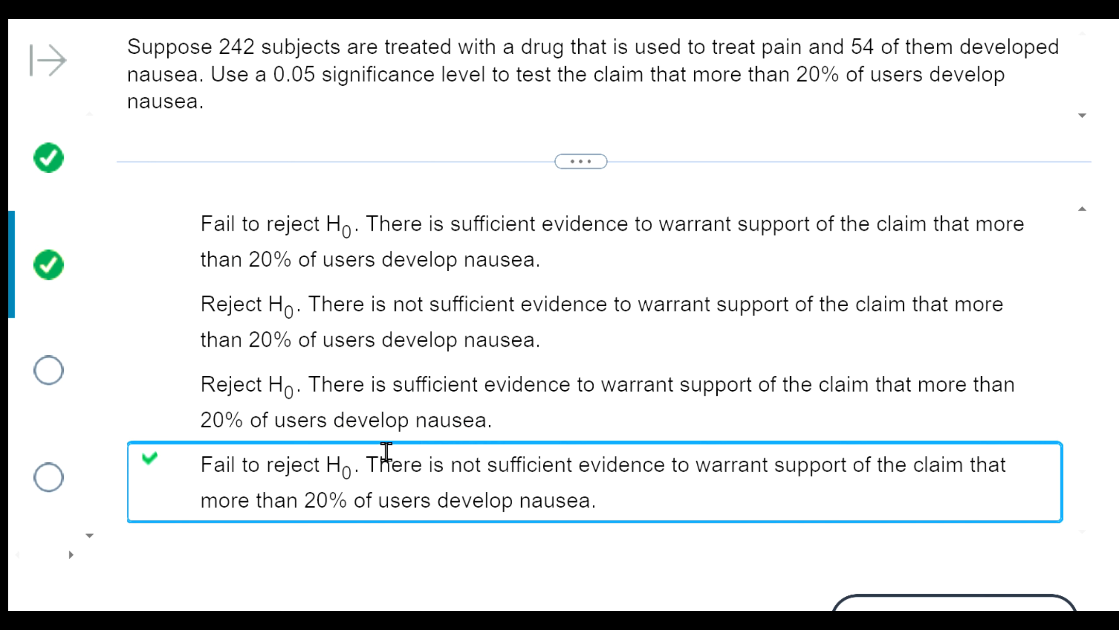
{"action": "left_click_drag", "start_coordinate": [390, 461], "coordinate": [654, 461]}
{"action": "left_click_drag", "start_coordinate": [773, 463], "coordinate": [922, 507]}
{"action": "left_click", "coordinate": [714, 272]}
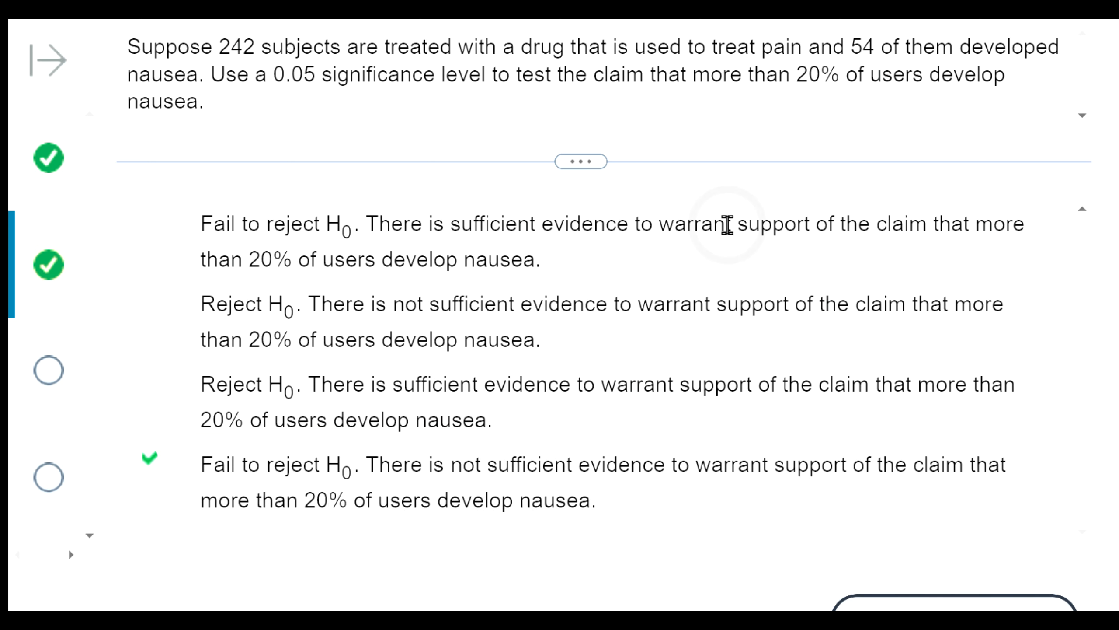
{"action": "left_click", "coordinate": [954, 618]}
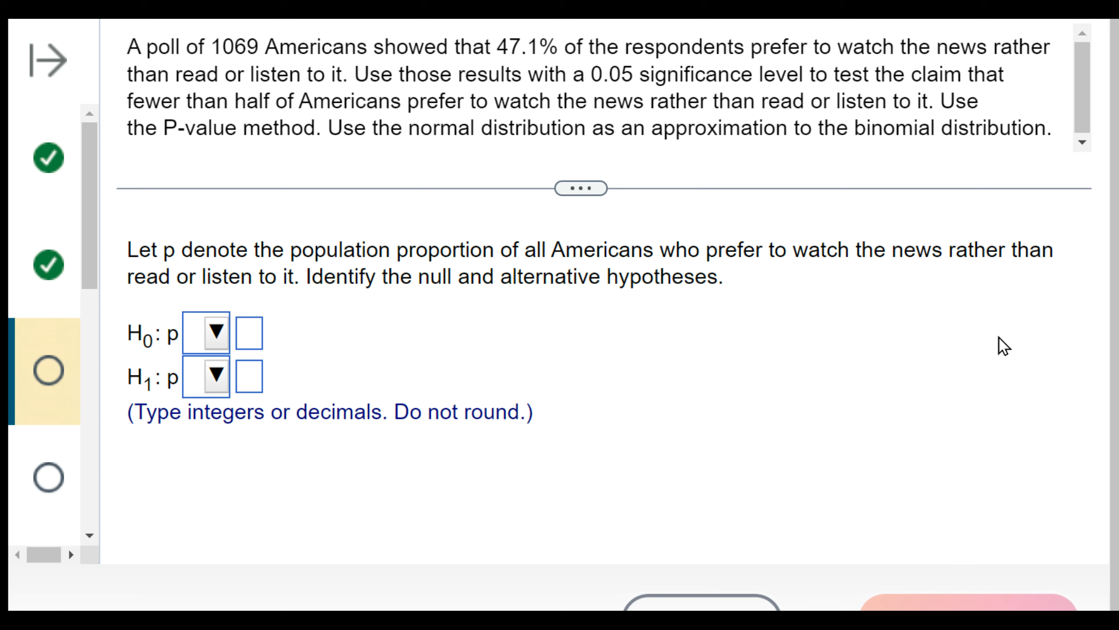
- Examine the news poll question for its sample size, sample percentage and the claim being tested
{"action": "left_click", "coordinate": [839, 457]}
{"action": "left_click", "coordinate": [888, 499]}
{"action": "double_click", "coordinate": [548, 47]}
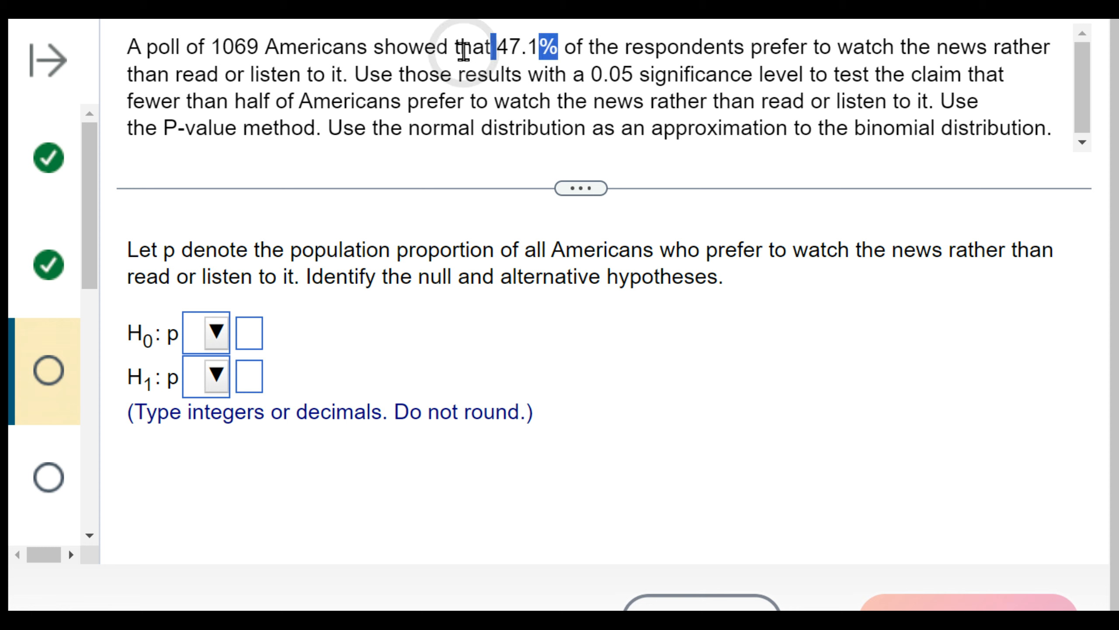
{"action": "double_click", "coordinate": [472, 46], "text": "ctrl"}
{"action": "left_click", "coordinate": [580, 160]}
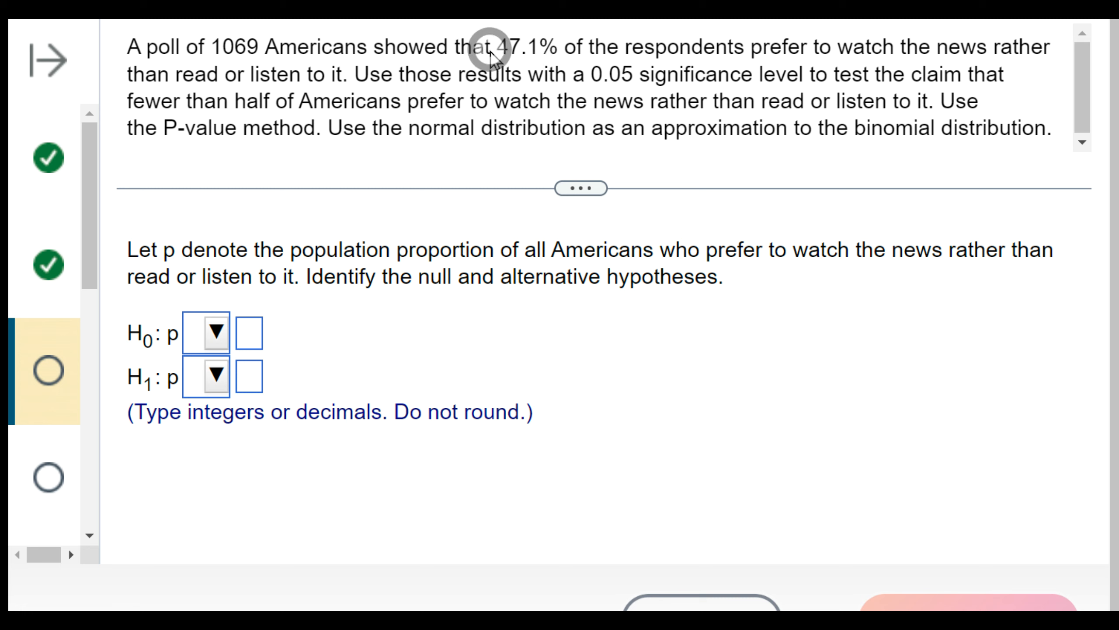
{"action": "left_click_drag", "start_coordinate": [590, 47], "coordinate": [478, 52]}
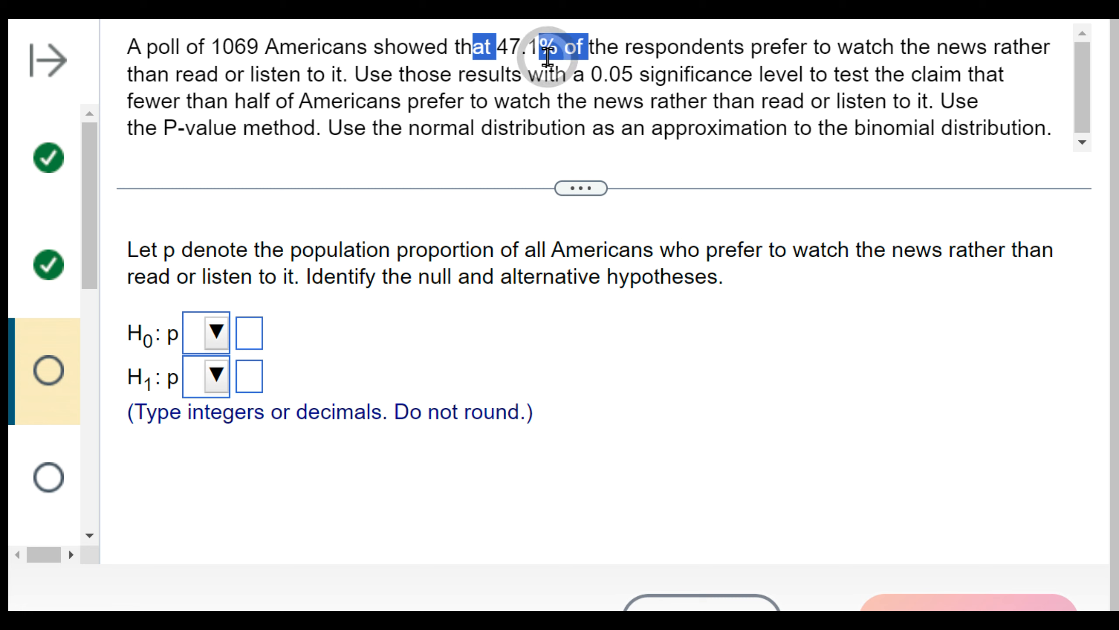
{"action": "left_click", "coordinate": [454, 115]}
{"action": "left_click", "coordinate": [264, 56]}
{"action": "left_click_drag", "start_coordinate": [264, 56], "coordinate": [186, 48]}
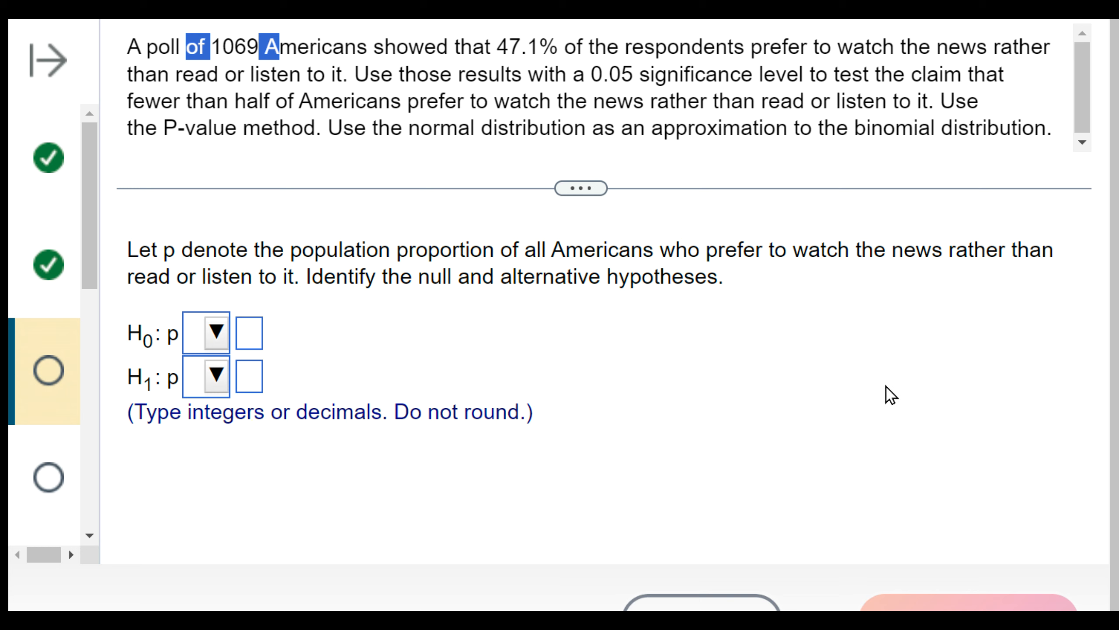
{"action": "left_click_drag", "start_coordinate": [815, 73], "coordinate": [645, 107]}
{"action": "left_click", "coordinate": [701, 123]}
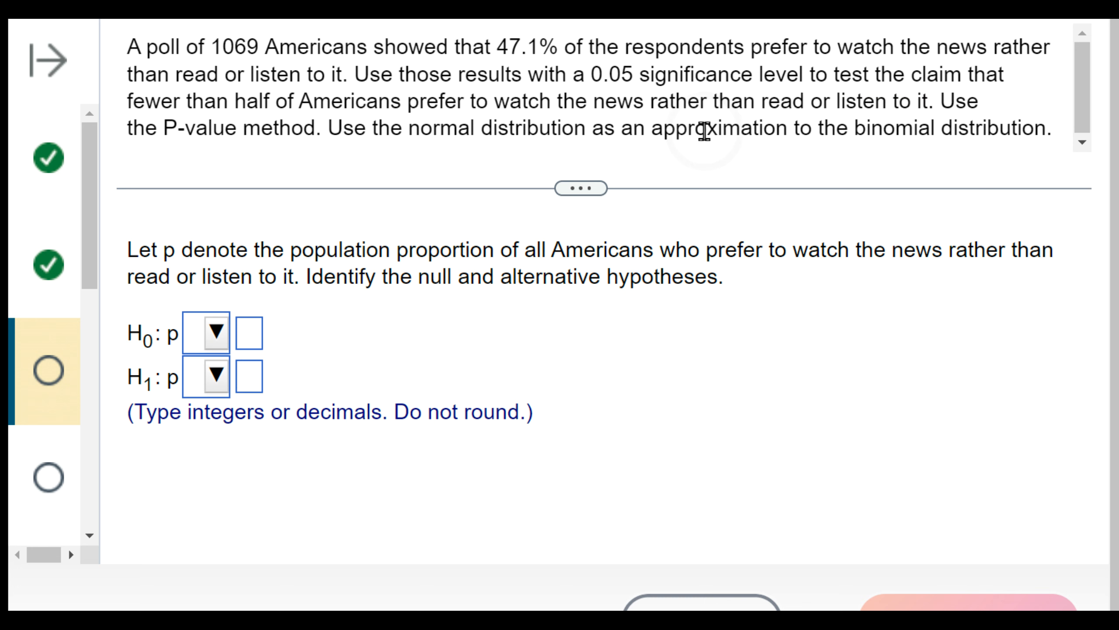
- Set the news poll question's null hypothesis to p = 0.5
{"action": "left_click", "coordinate": [215, 333]}
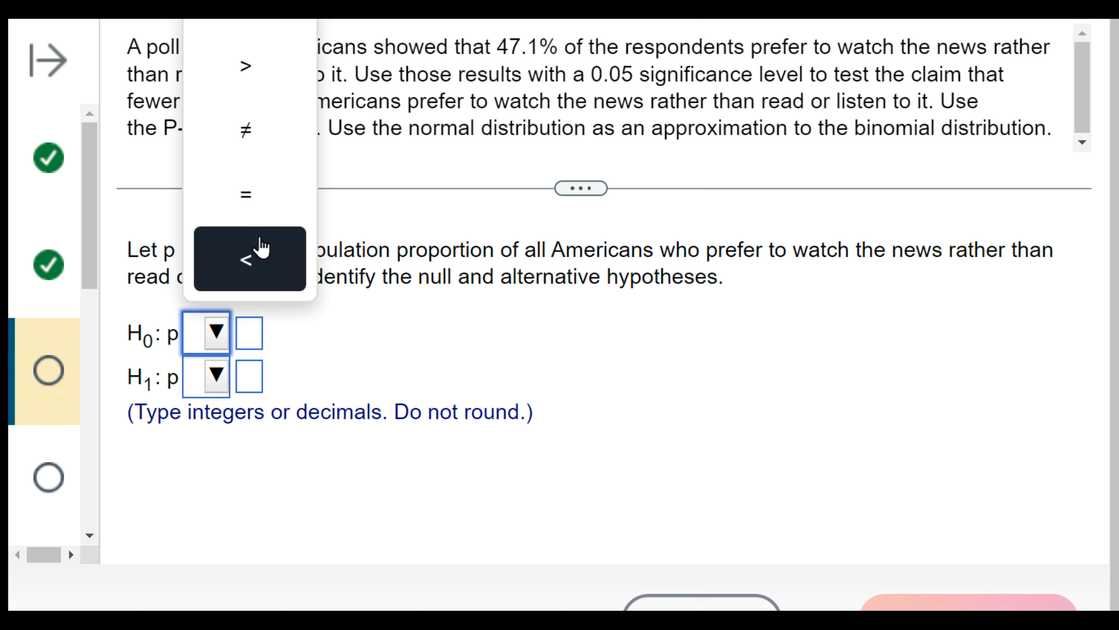
{"action": "left_click", "coordinate": [258, 193]}
{"action": "left_click", "coordinate": [243, 332]}
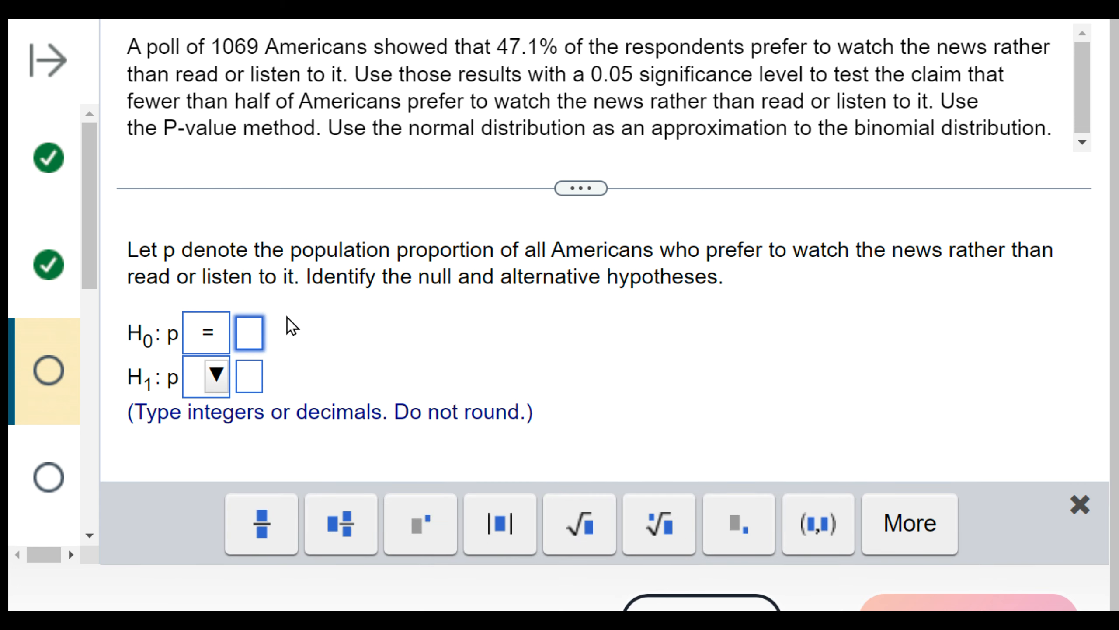
{"action": "type", "text": "0.5"}
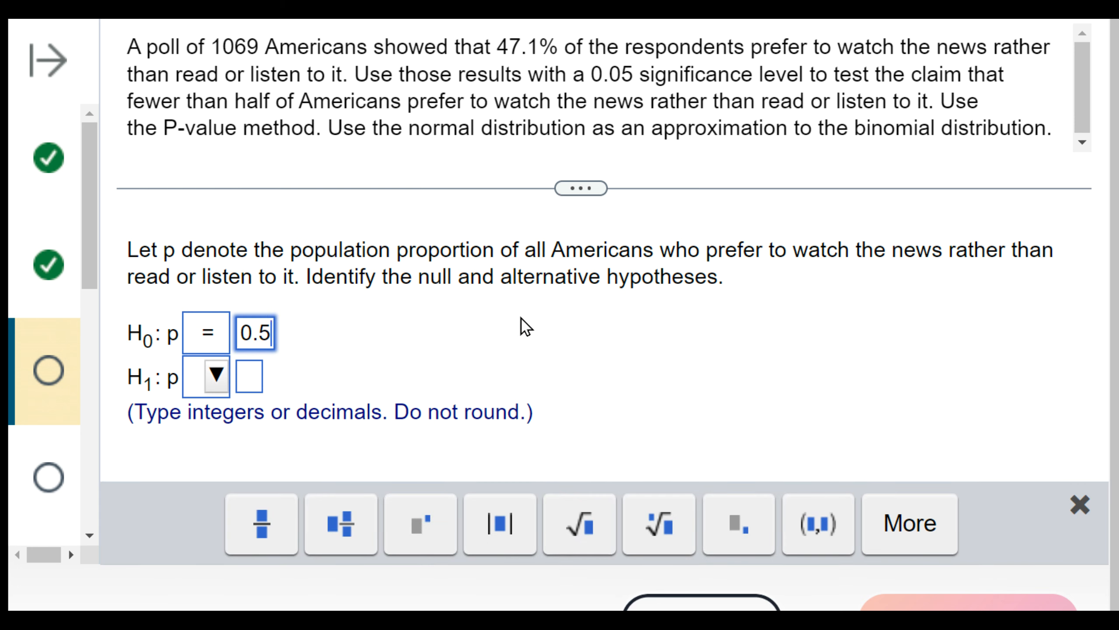
- Set the alternative hypothesis to p < 0.5 and submit the pair of hypotheses for checking
{"action": "left_click", "coordinate": [202, 387]}
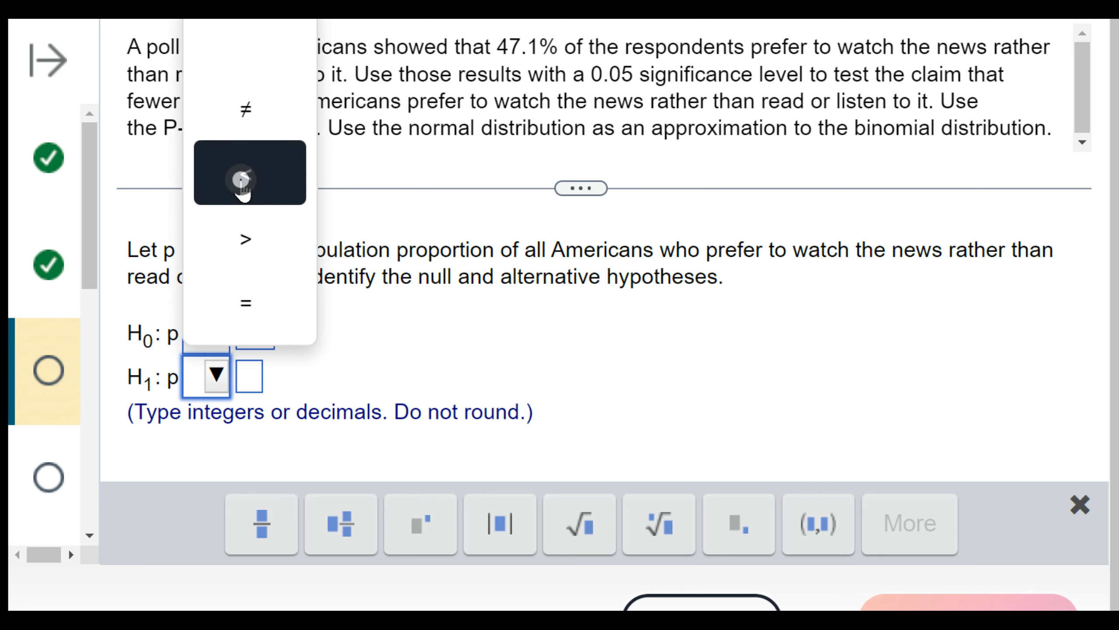
{"action": "left_click", "coordinate": [239, 181]}
{"action": "left_click", "coordinate": [247, 374]}
{"action": "type", "text": "0.5"}
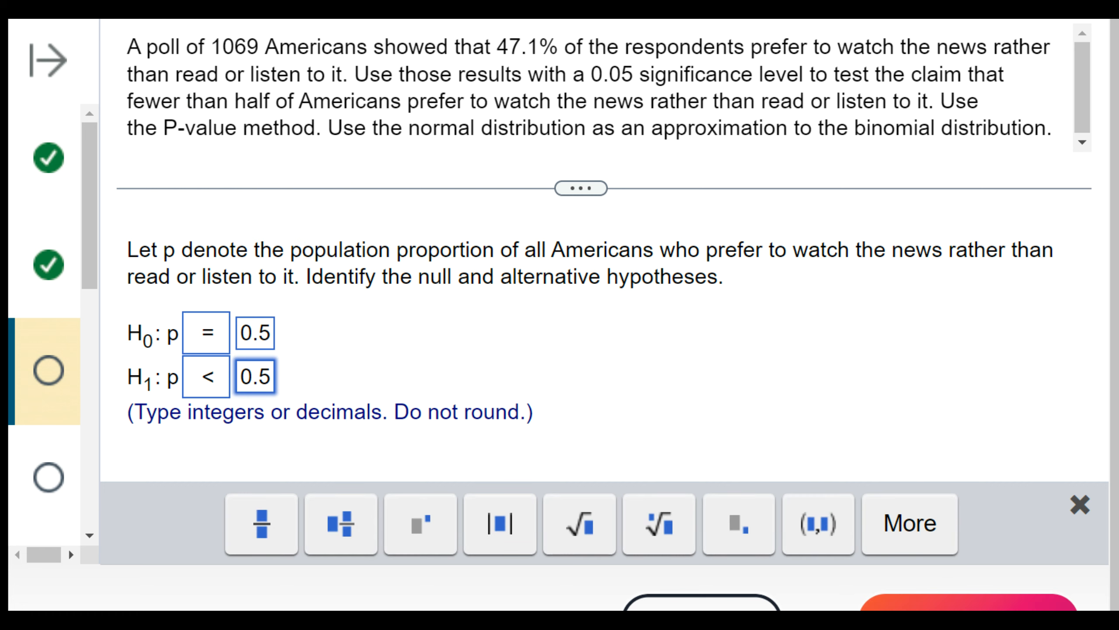
{"action": "left_click", "coordinate": [967, 603]}
{"action": "left_click", "coordinate": [517, 305]}
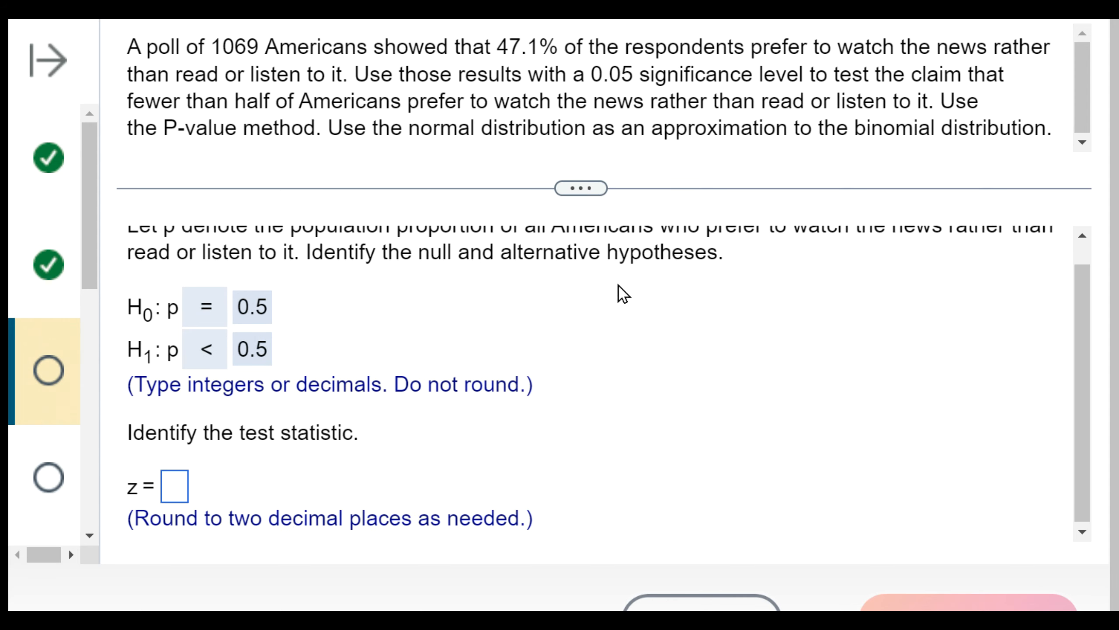
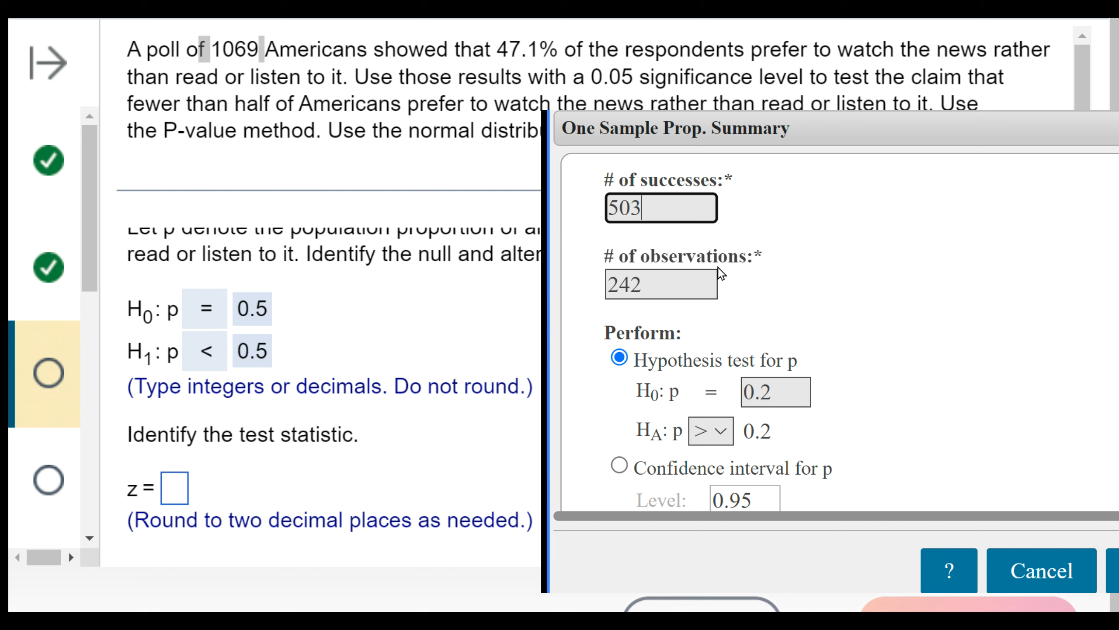
- Set the observations to 1069, test H0: p = 0.5 against HA: p < 0.5, and compute the results
{"action": "key", "text": "Tab"}
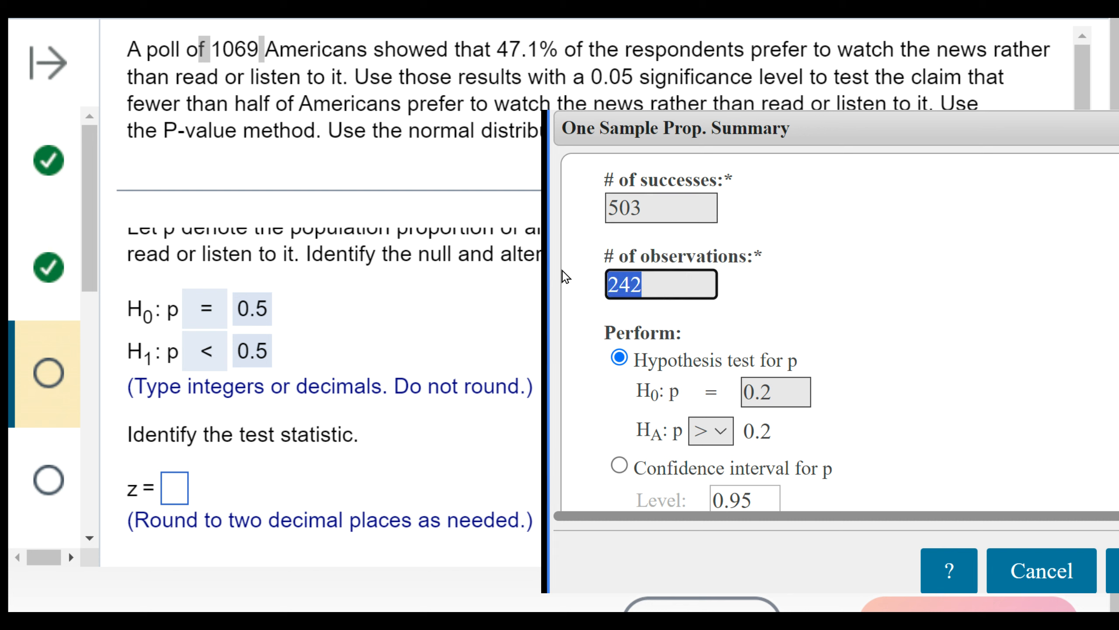
{"action": "type", "text": "1069"}
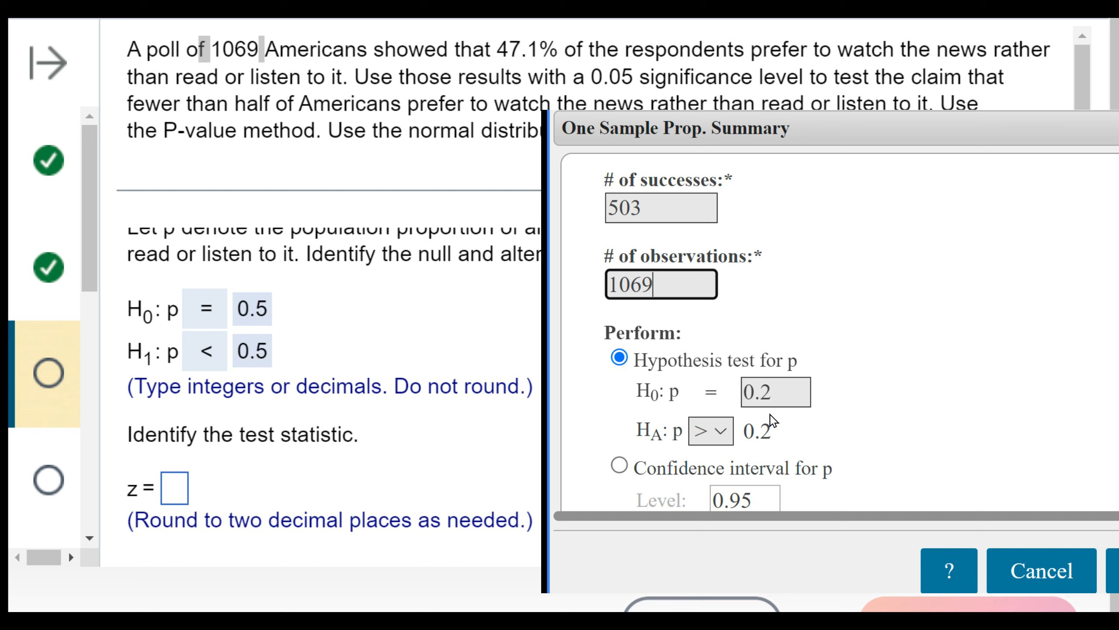
{"action": "left_click", "coordinate": [717, 441]}
{"action": "left_click", "coordinate": [717, 472]}
{"action": "left_click_drag", "start_coordinate": [783, 389], "coordinate": [715, 395]}
{"action": "type", "text": "0.5"}
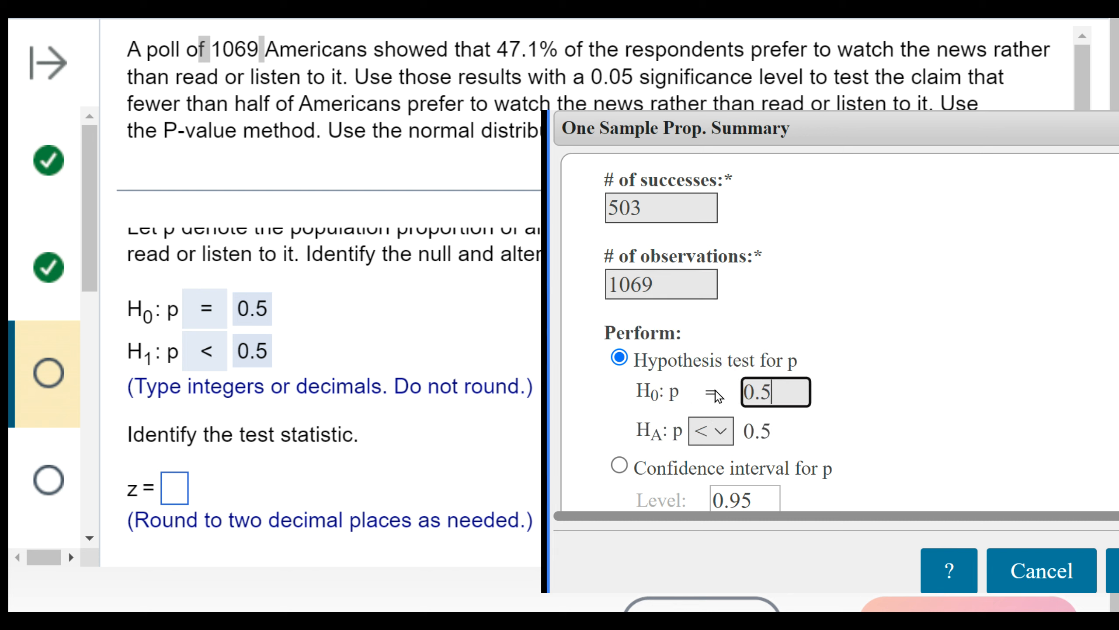
{"action": "left_click", "coordinate": [925, 418]}
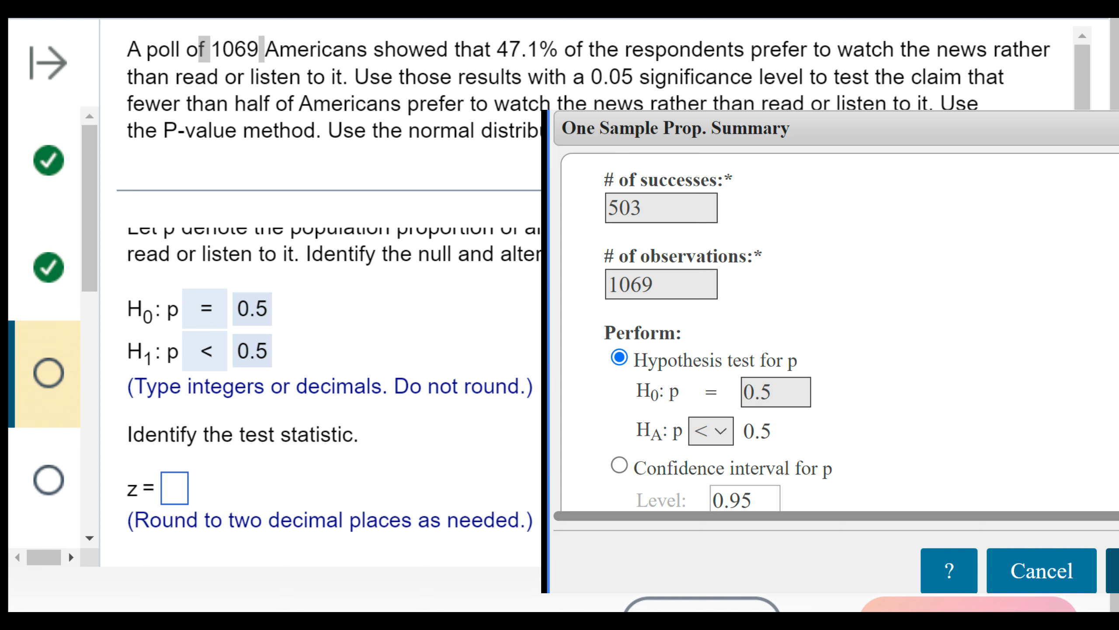
{"action": "left_click", "coordinate": [1114, 571]}
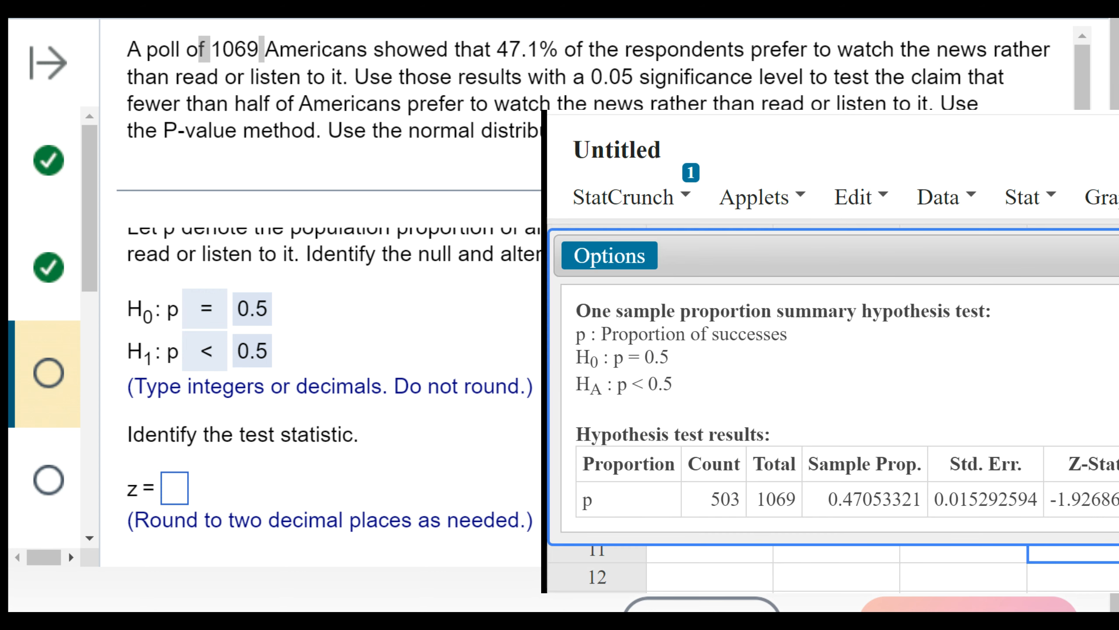
- Enter the news poll question's test statistic as z = -1.93 and submit it for checking
{"action": "left_click", "coordinate": [175, 488]}
{"action": "scroll", "coordinate": [307, 430], "scroll_direction": "down", "scroll_amount": 2}
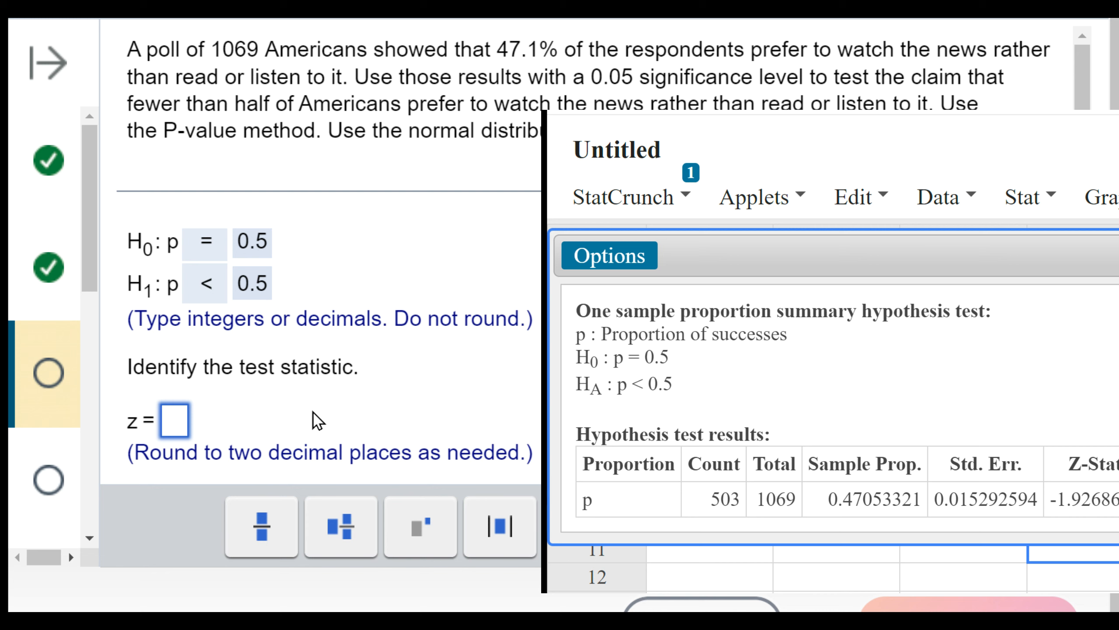
{"action": "type", "text": "-1."}
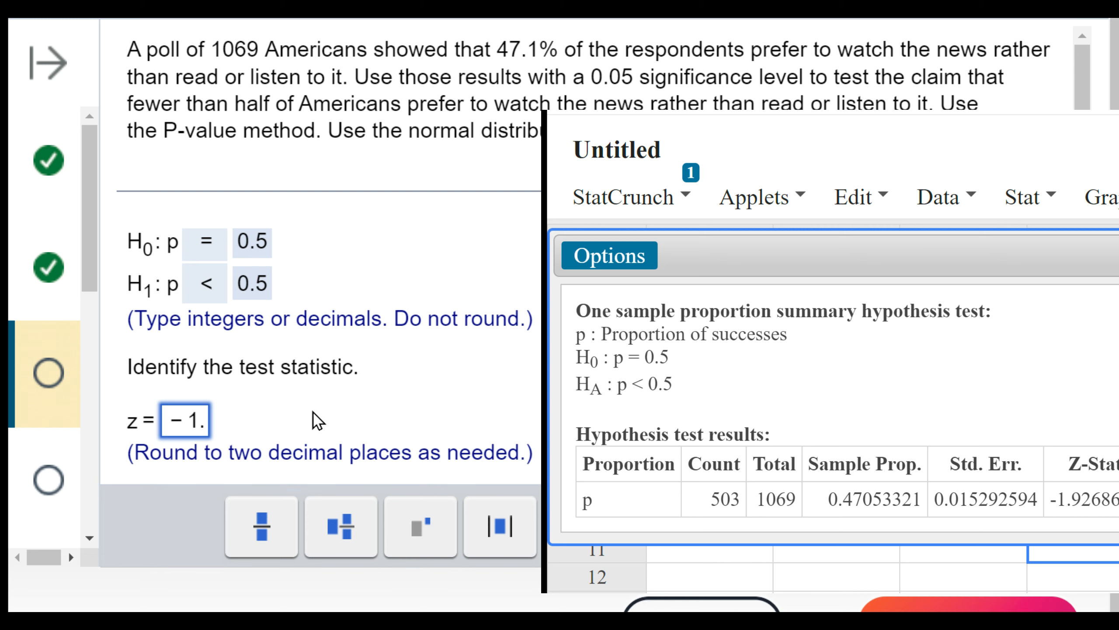
{"action": "type", "text": "93"}
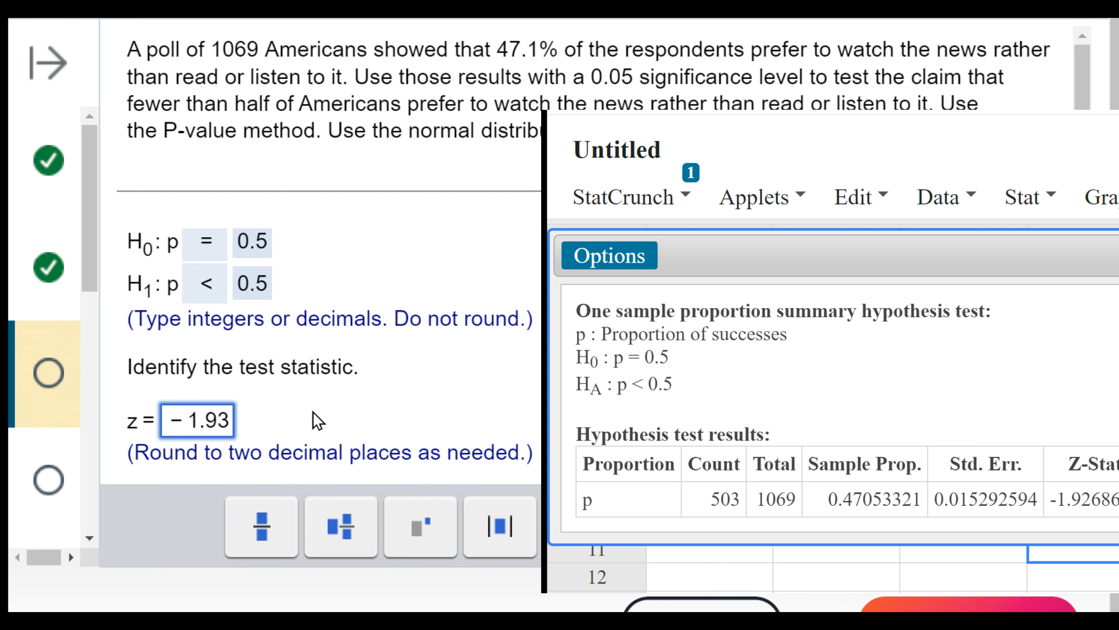
{"action": "key", "text": "Return"}
{"action": "left_click", "coordinate": [538, 291]}
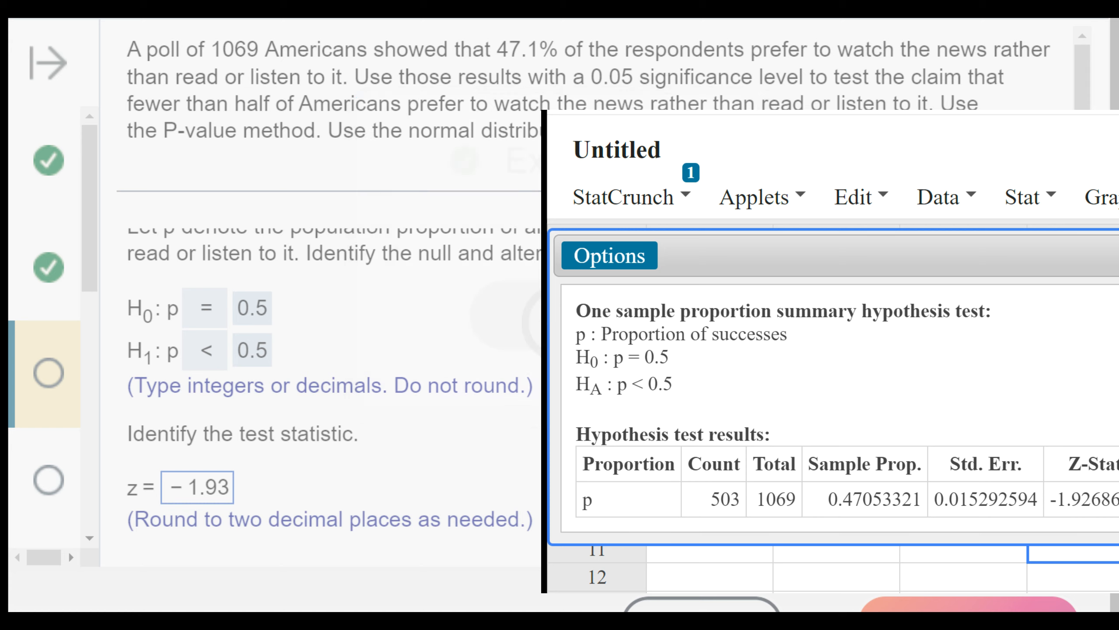
- Enter 0.027 as the news poll question's P-value and submit it for checking
{"action": "left_click", "coordinate": [226, 489]}
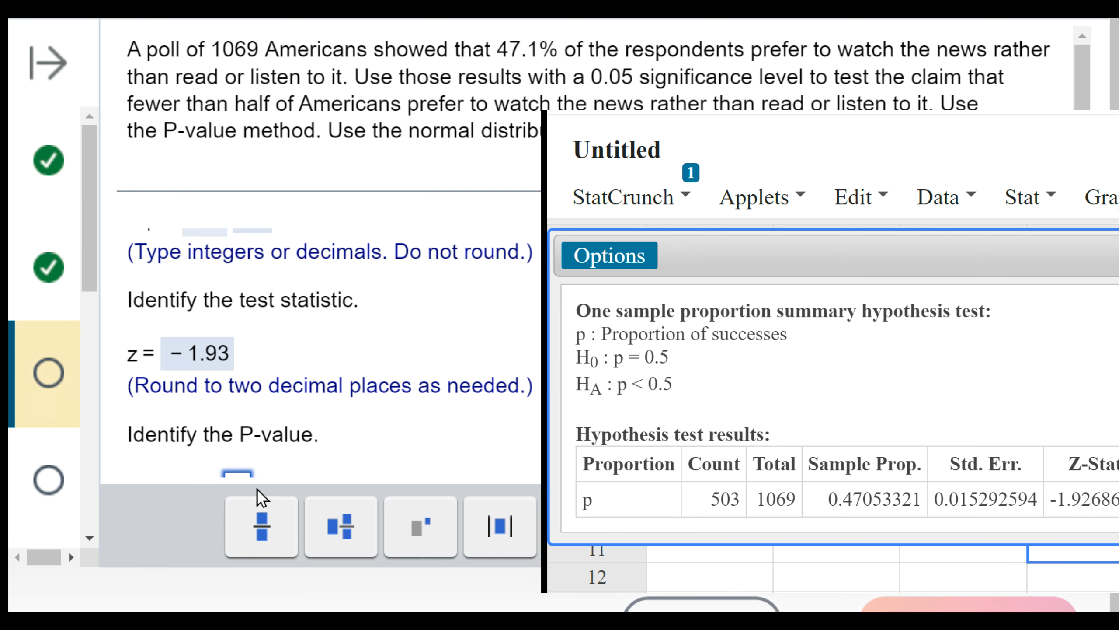
{"action": "scroll", "coordinate": [348, 405], "scroll_direction": "down", "scroll_amount": 1}
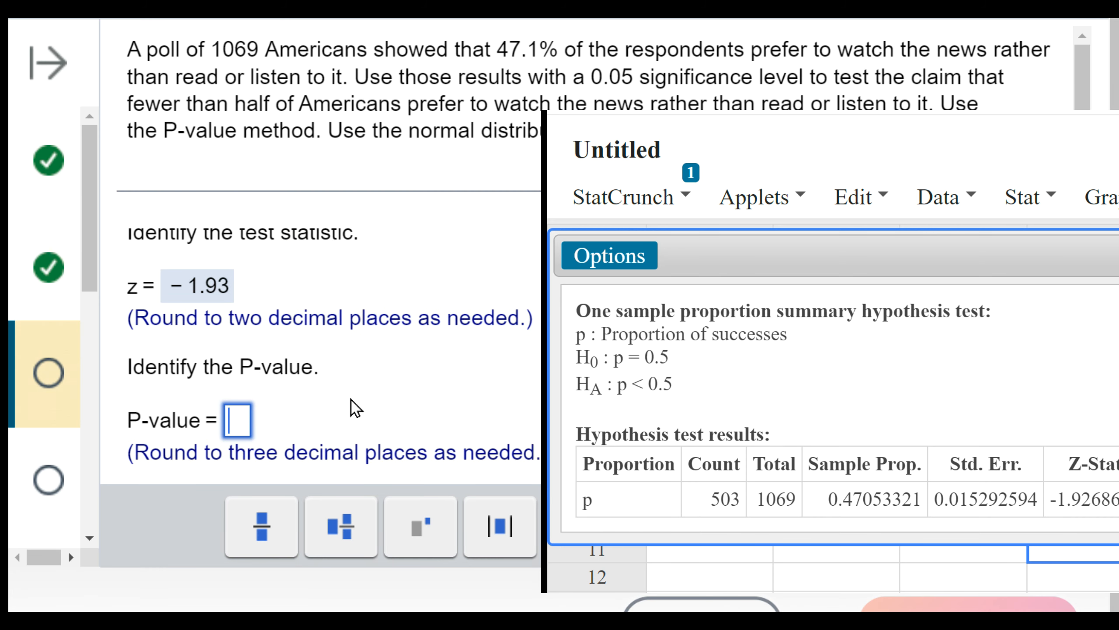
{"action": "type", "text": "0.027"}
{"action": "key", "text": "Return"}
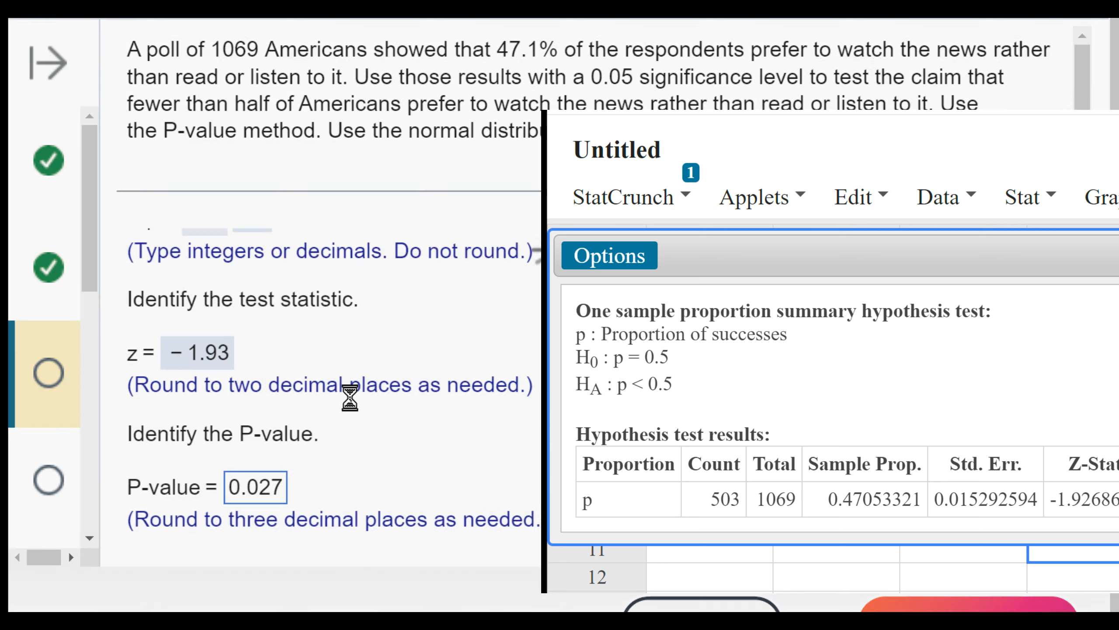
{"action": "left_click", "coordinate": [506, 311]}
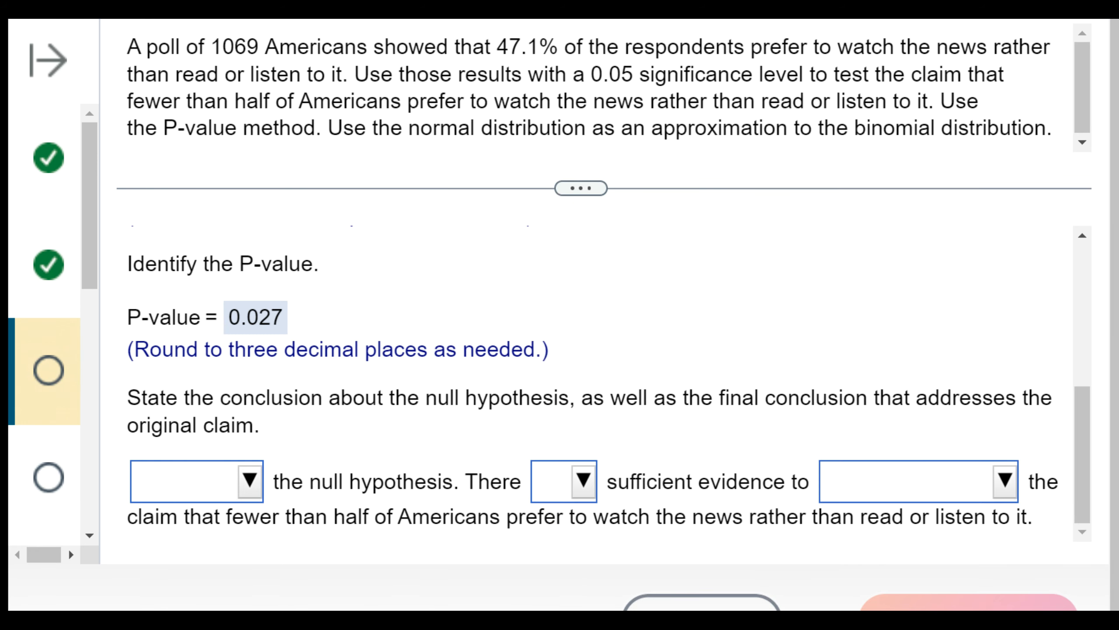
- Compare the P-value with the 0.05 significance level and choose "Reject" the null hypothesis and "is" sufficient evidence in the conclusion
{"action": "left_click_drag", "start_coordinate": [586, 74], "coordinate": [717, 75]}
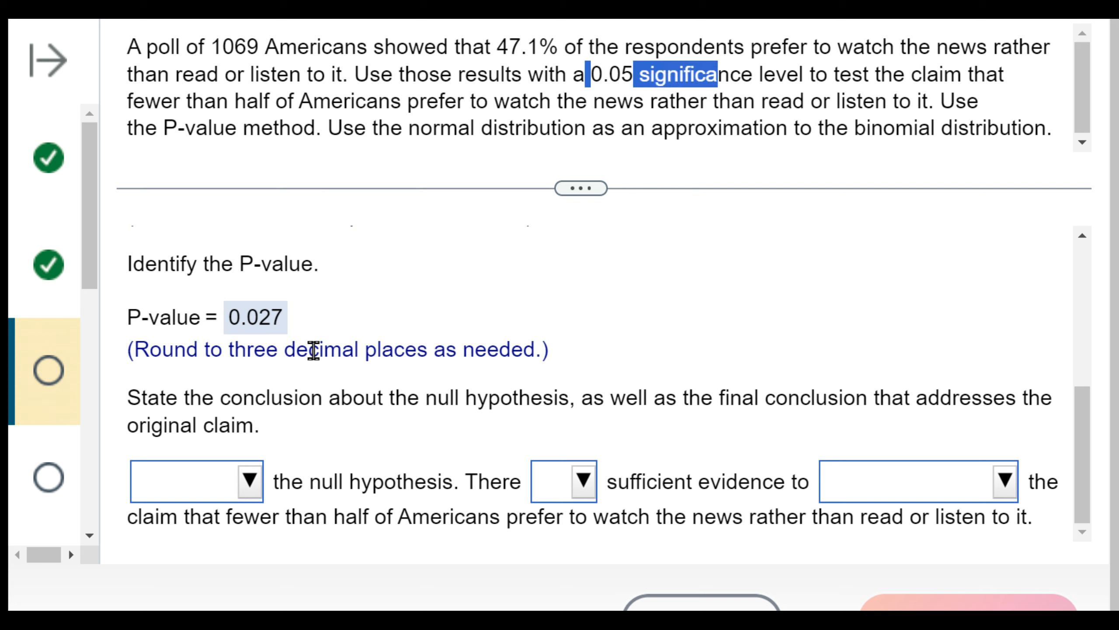
{"action": "left_click", "coordinate": [264, 320]}
{"action": "left_click", "coordinate": [249, 319]}
{"action": "left_click", "coordinate": [233, 481]}
{"action": "left_click", "coordinate": [247, 435]}
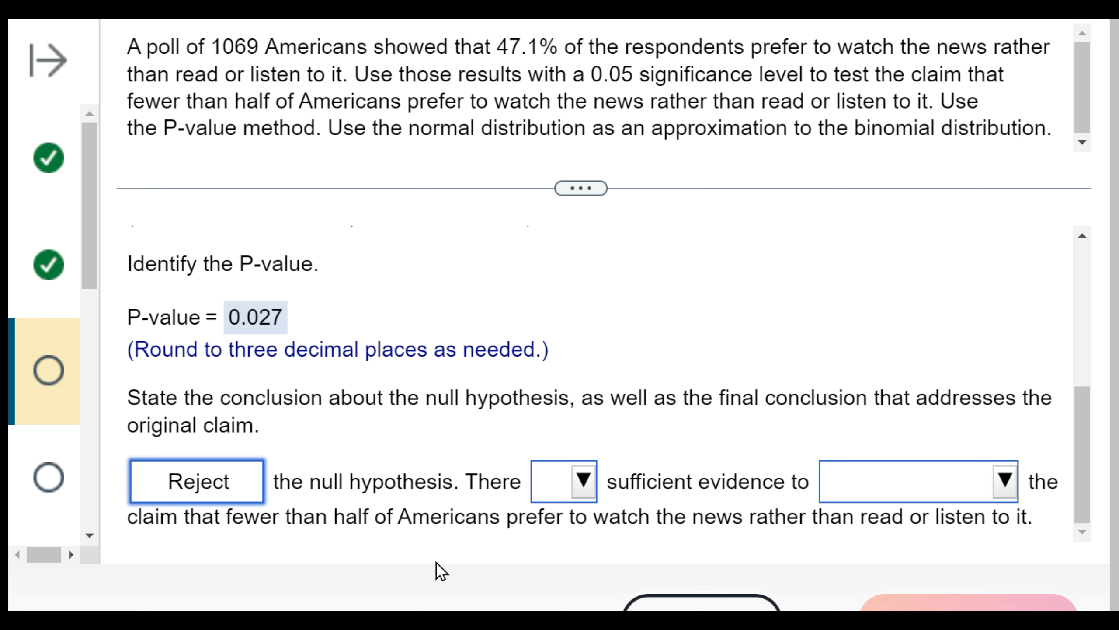
{"action": "left_click", "coordinate": [560, 485]}
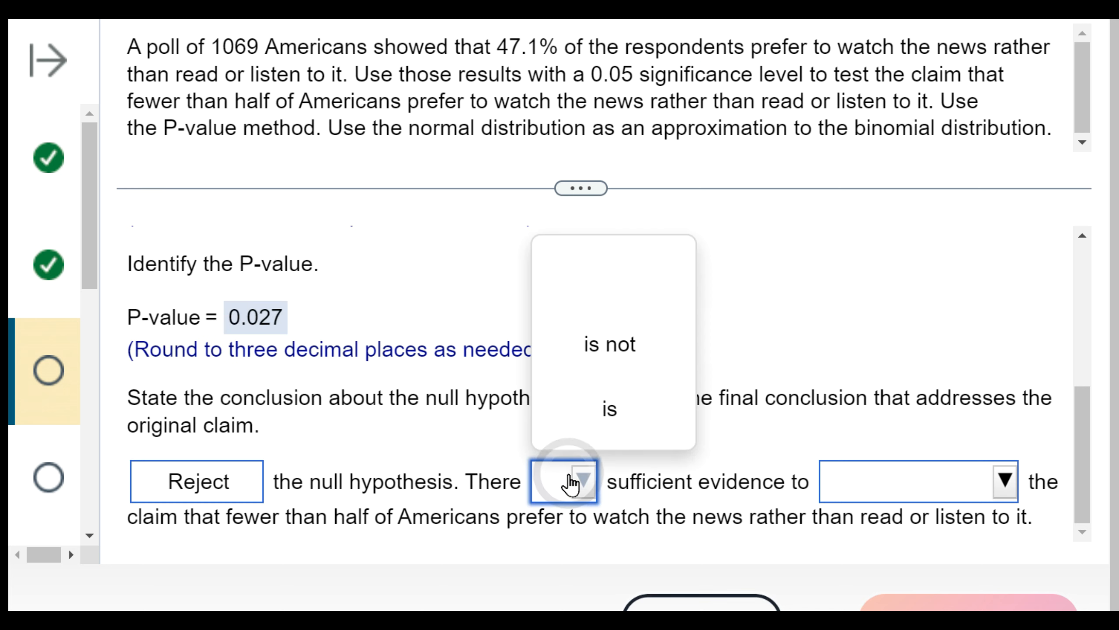
{"action": "left_click", "coordinate": [582, 400]}
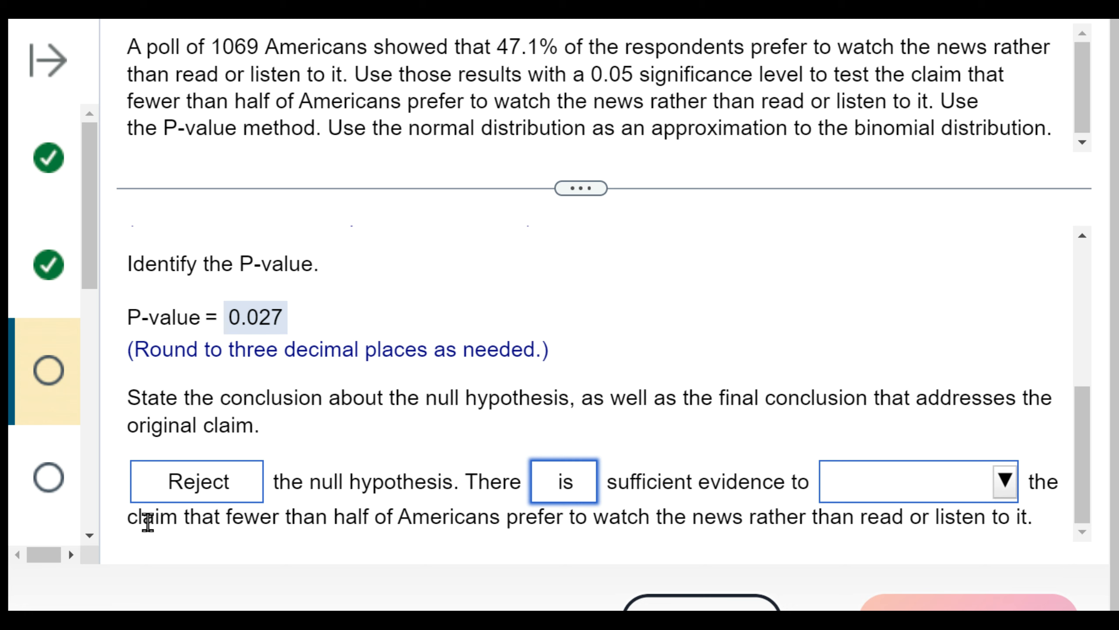
- Check the claim against the alternative hypothesis, complete the conclusion with "support", submit it and open the next question
{"action": "left_click_drag", "start_coordinate": [115, 524], "coordinate": [382, 525]}
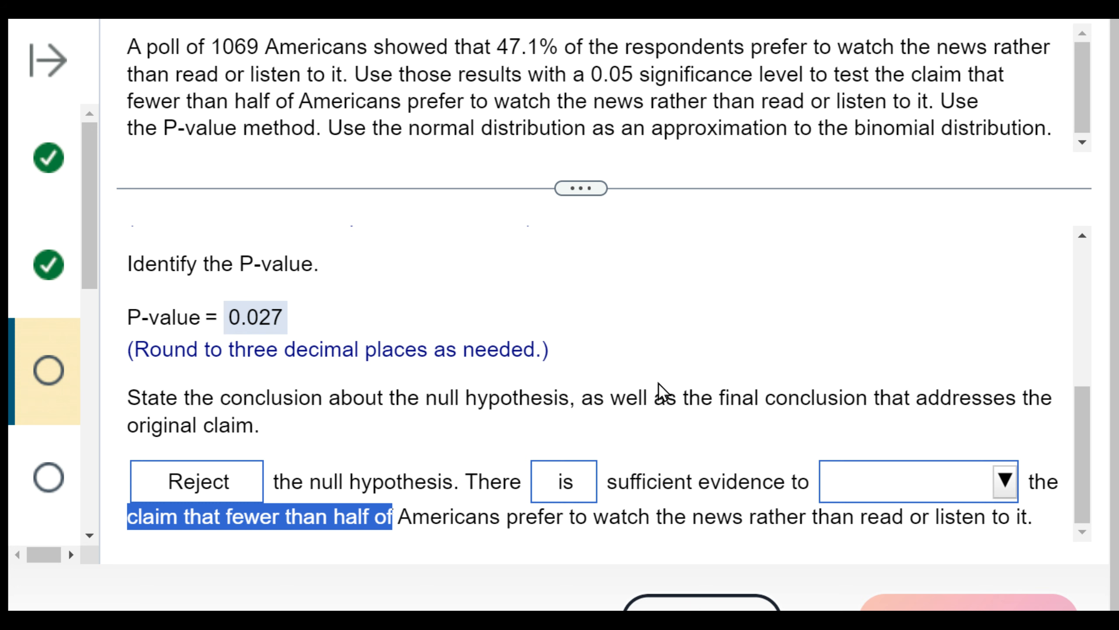
{"action": "scroll", "coordinate": [682, 405], "scroll_direction": "up", "scroll_amount": 10}
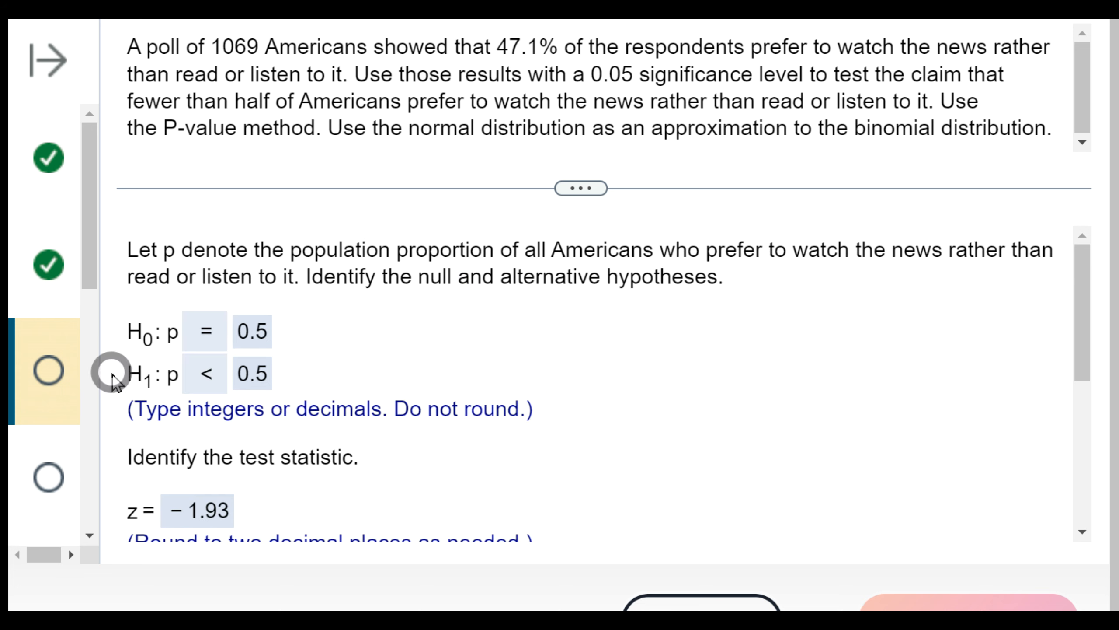
{"action": "left_click", "coordinate": [206, 381]}
{"action": "left_click_drag", "start_coordinate": [206, 381], "coordinate": [139, 382]}
{"action": "left_click", "coordinate": [269, 381]}
{"action": "left_click", "coordinate": [139, 381]}
{"action": "scroll", "coordinate": [287, 388], "scroll_direction": "down", "scroll_amount": 10}
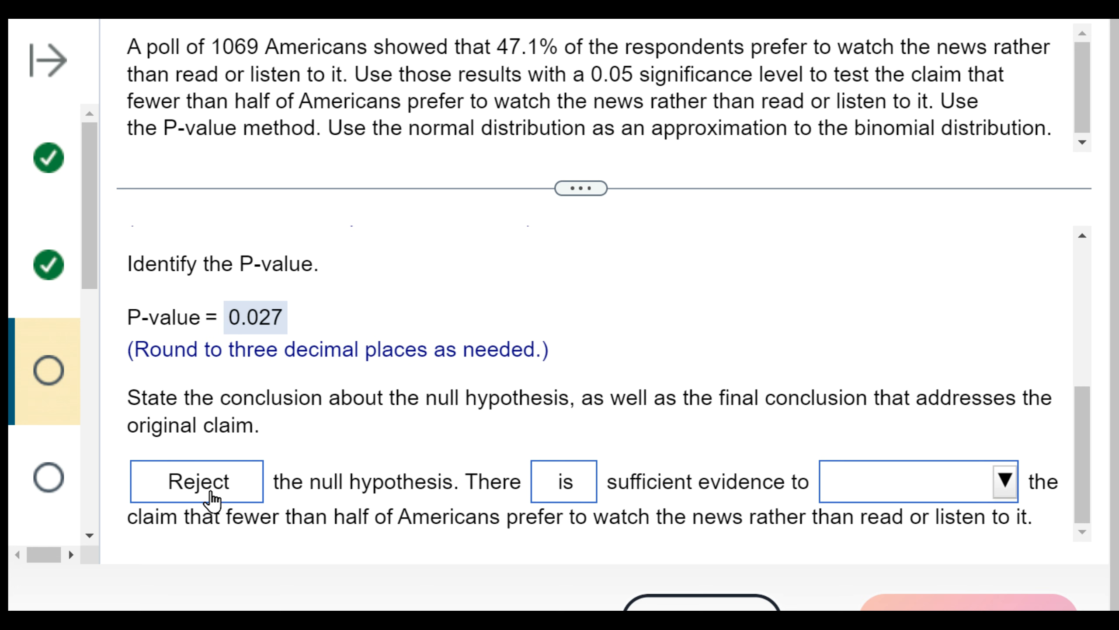
{"action": "left_click", "coordinate": [890, 480]}
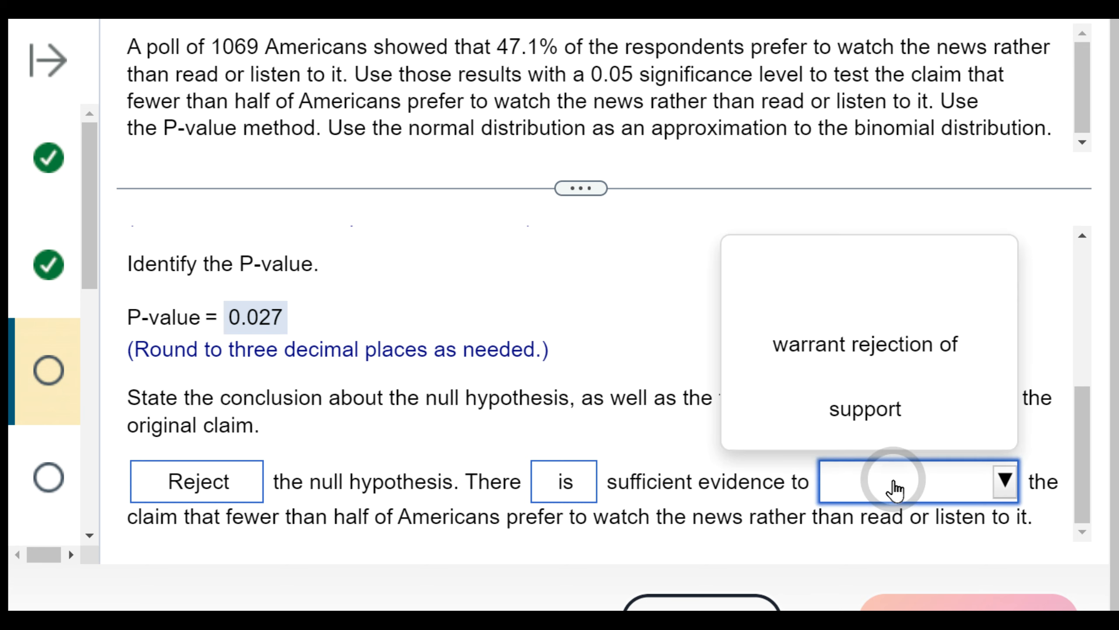
{"action": "left_click", "coordinate": [892, 418]}
{"action": "left_click", "coordinate": [991, 603]}
{"action": "left_click", "coordinate": [595, 309]}
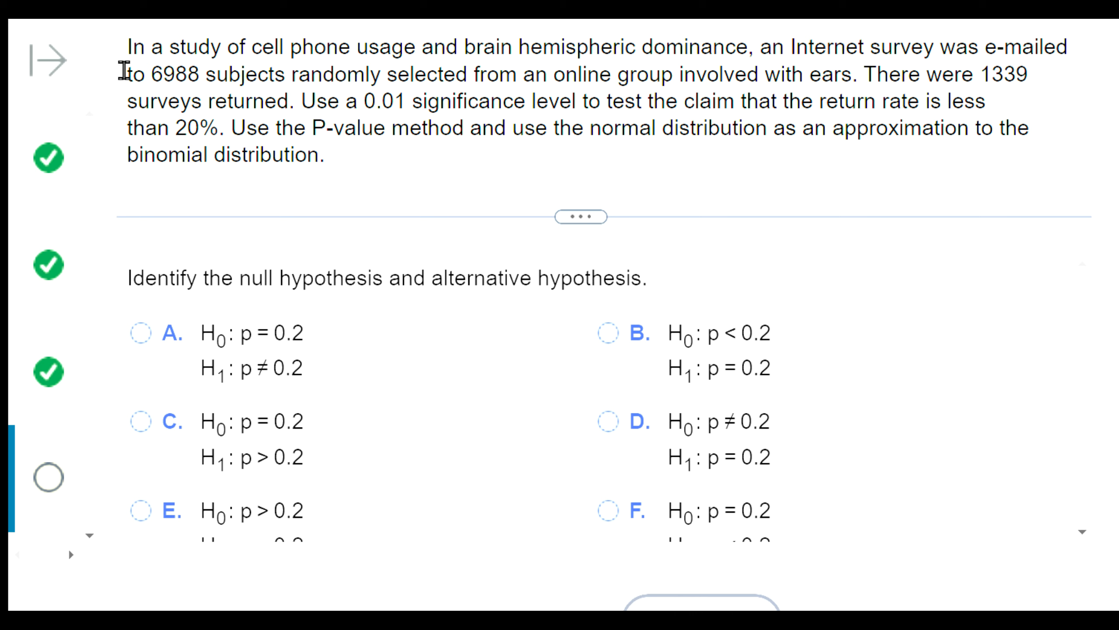
- Examine the cell phone survey question for its number of surveys returned, significance level and claimed return rate
{"action": "left_click", "coordinate": [575, 114]}
{"action": "left_click_drag", "start_coordinate": [975, 74], "coordinate": [1032, 75]}
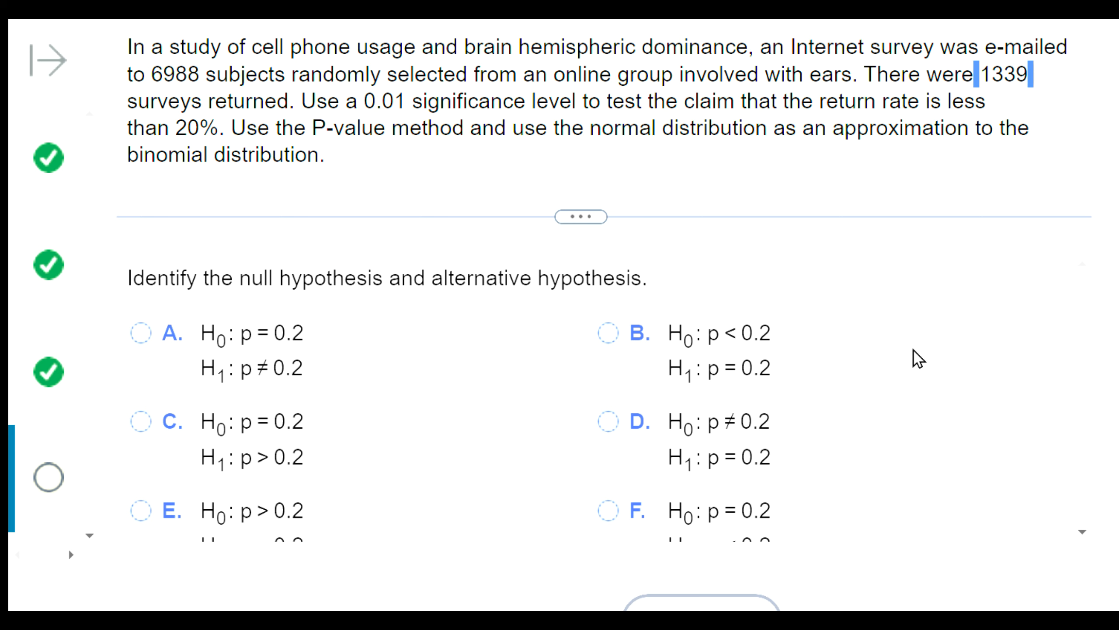
{"action": "left_click_drag", "start_coordinate": [345, 101], "coordinate": [414, 90]}
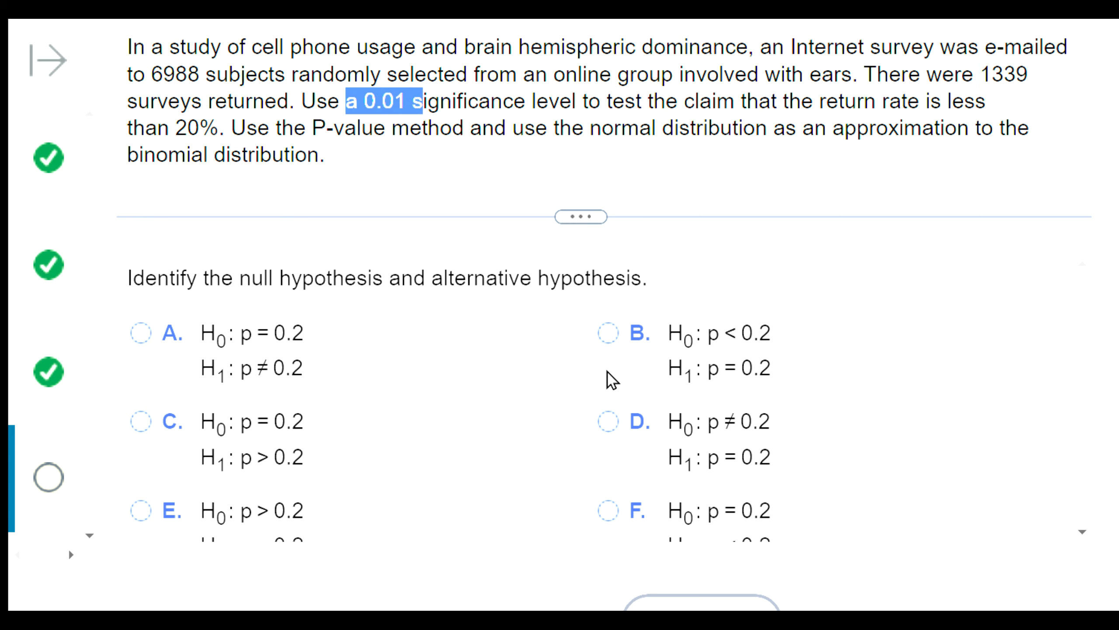
{"action": "left_click", "coordinate": [644, 179]}
{"action": "left_click_drag", "start_coordinate": [929, 102], "coordinate": [226, 129]}
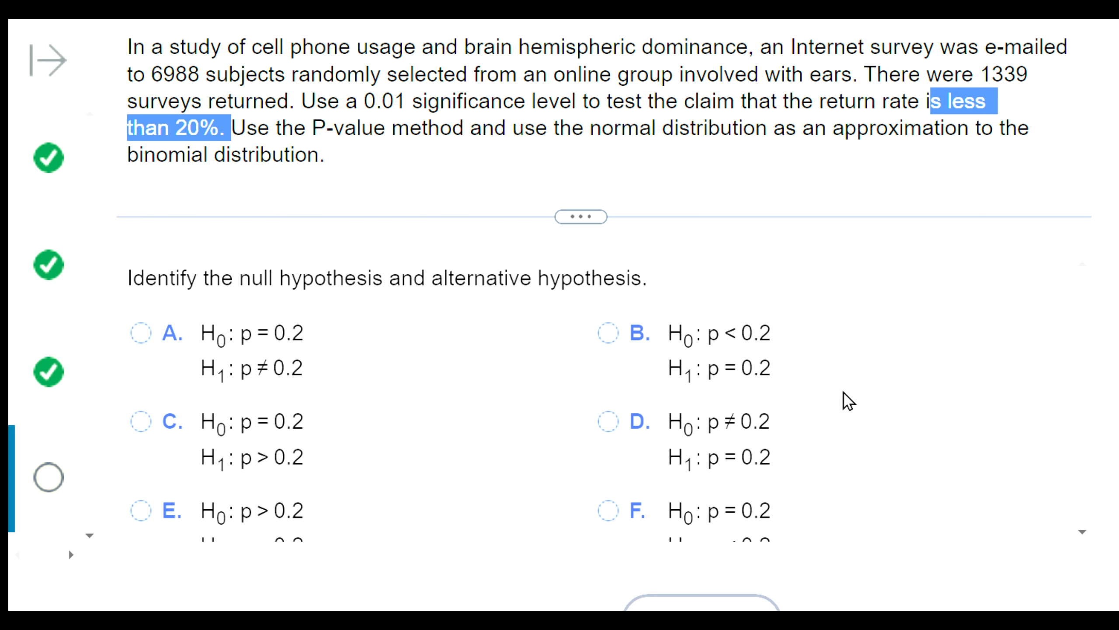
{"action": "left_click", "coordinate": [816, 514]}
{"action": "left_click", "coordinate": [863, 552]}
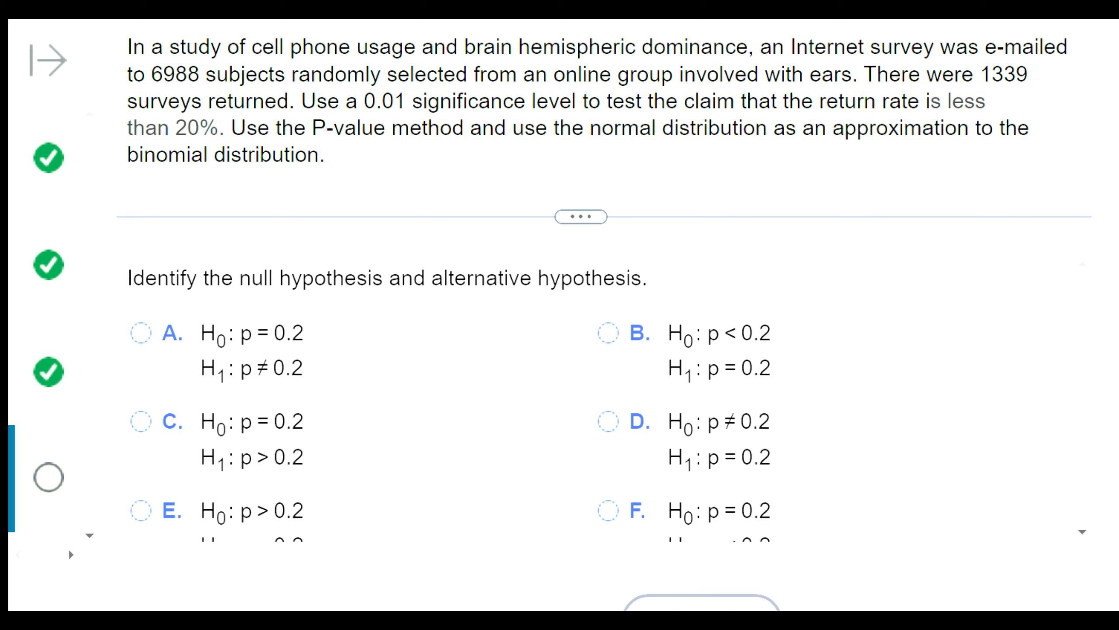
- Run a one-sample proportion summary test with 1339 successes, 6988 observations and a null proportion of 0.2
{"action": "left_click", "coordinate": [685, 427]}
{"action": "left_click", "coordinate": [695, 546]}
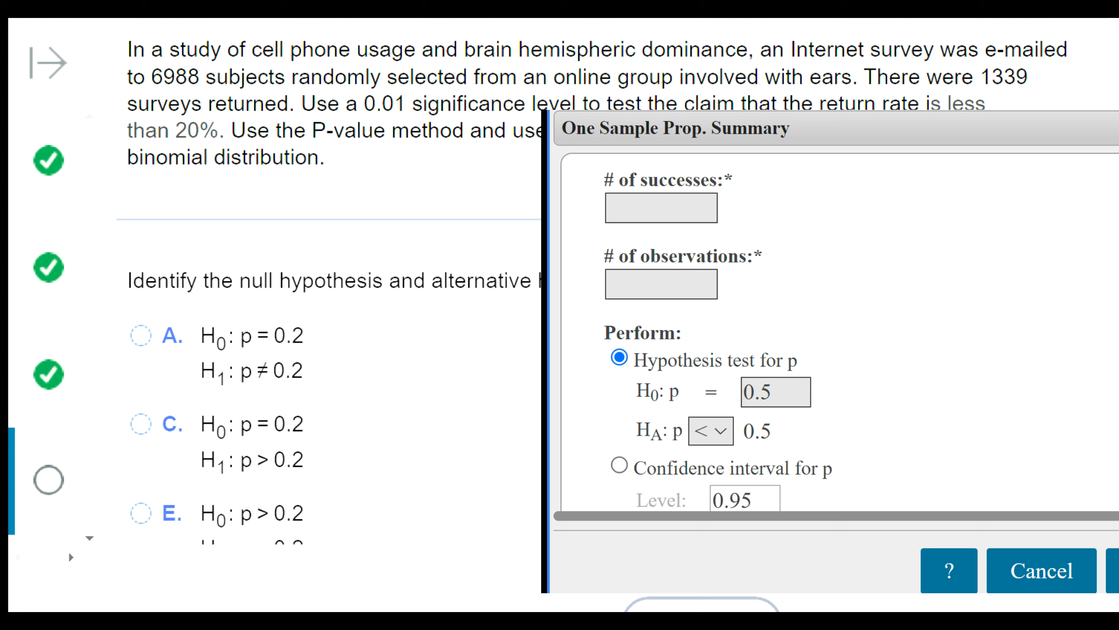
{"action": "left_click", "coordinate": [682, 208]}
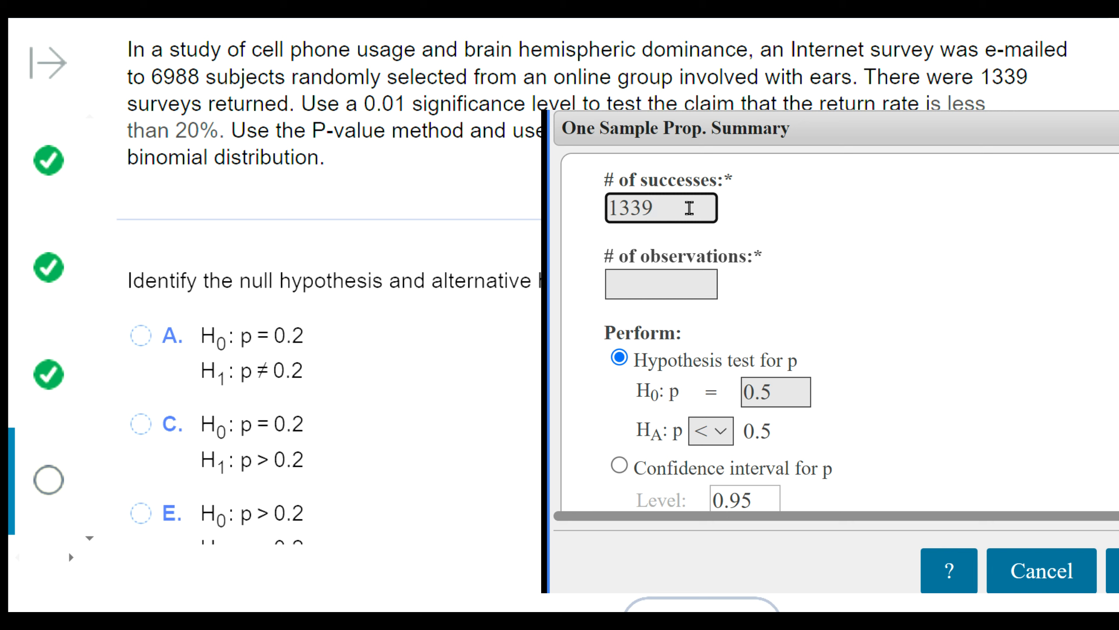
{"action": "left_click", "coordinate": [700, 283]}
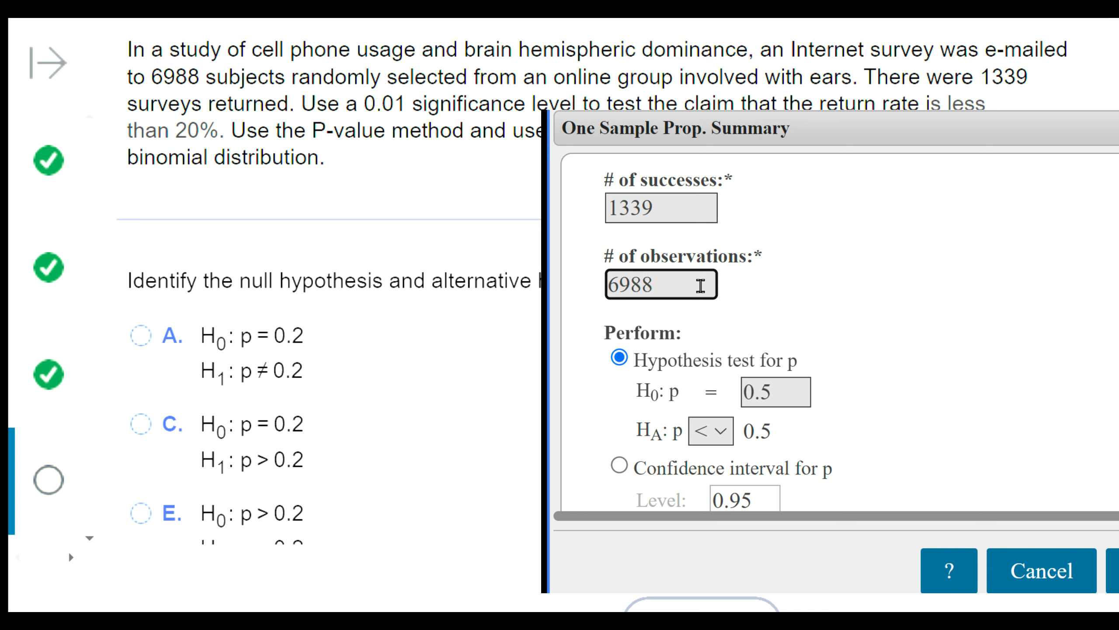
{"action": "double_click", "coordinate": [768, 399]}
{"action": "type", "text": "0.2"}
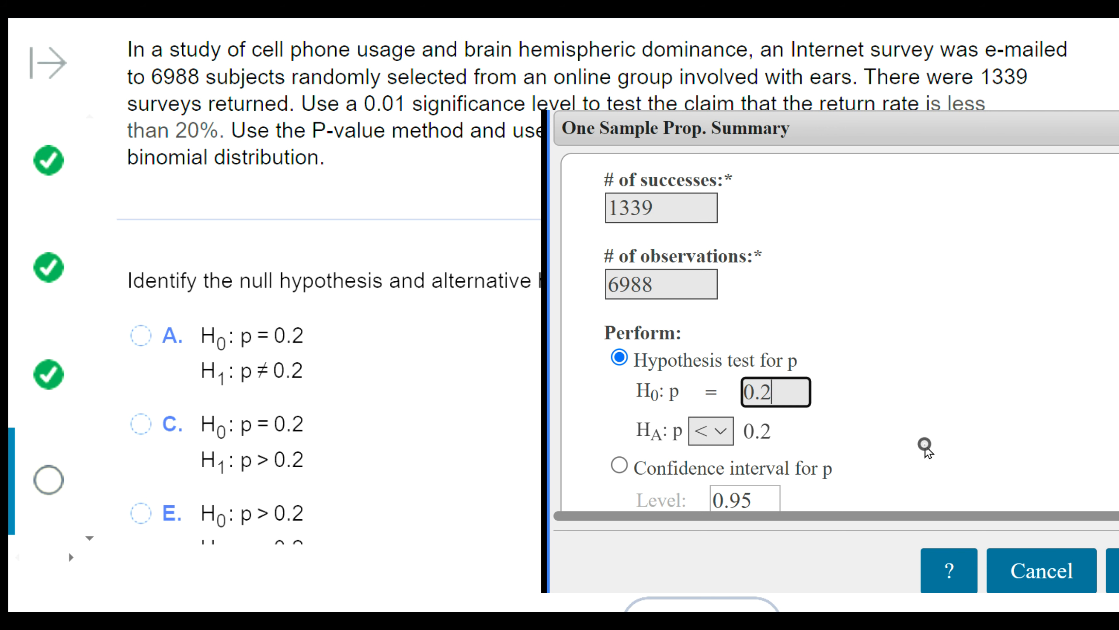
{"action": "left_click", "coordinate": [1112, 570]}
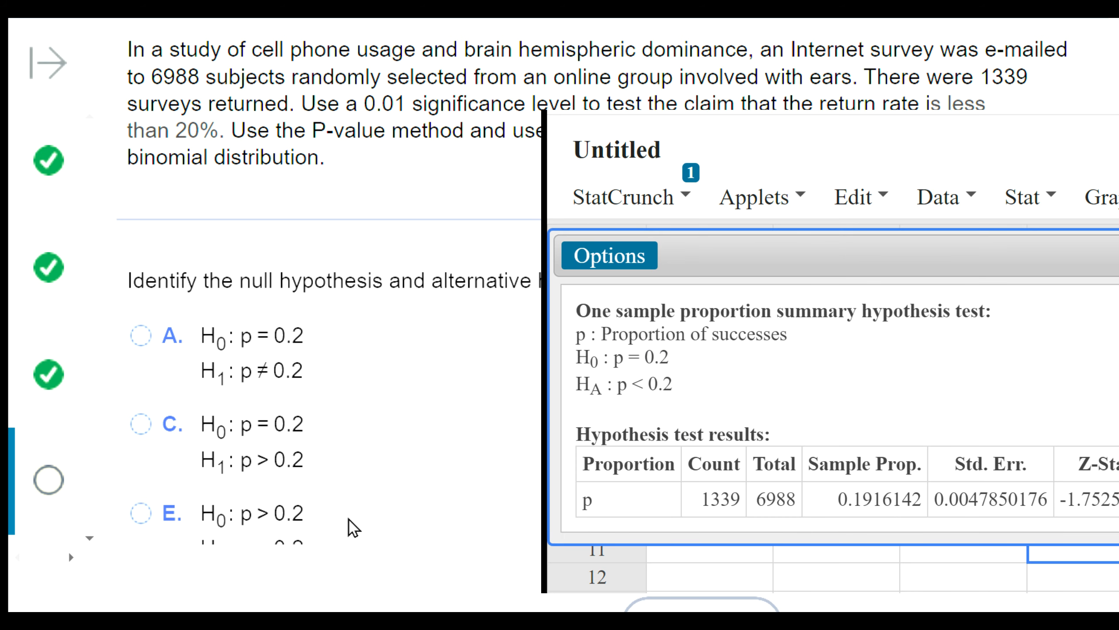
- Choose answer F, H0: p = 0.2 and H1: p < 0.2, as the survey question's hypotheses
{"action": "scroll", "coordinate": [370, 432], "scroll_direction": "down", "scroll_amount": 1}
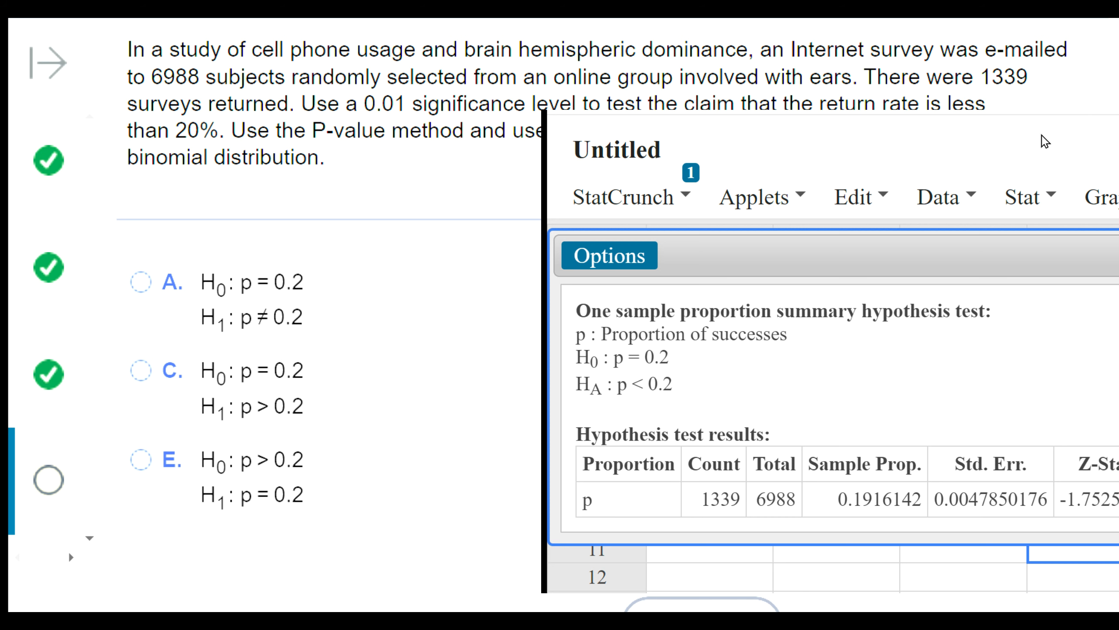
{"action": "left_click_drag", "start_coordinate": [661, 95], "coordinate": [1035, 202]}
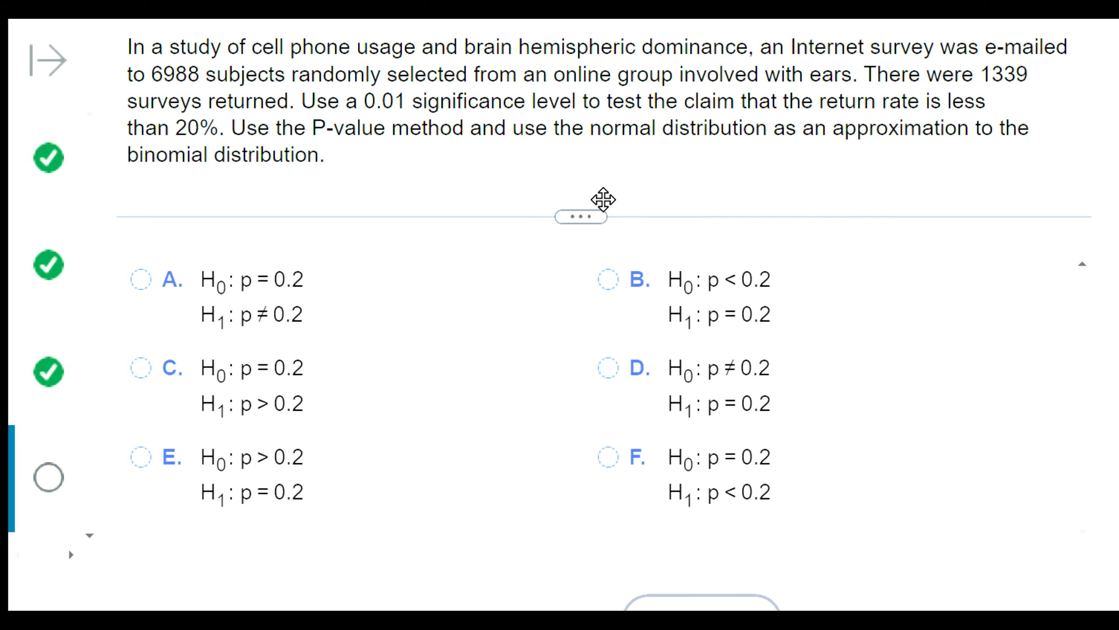
{"action": "left_click_drag", "start_coordinate": [587, 102], "coordinate": [231, 128]}
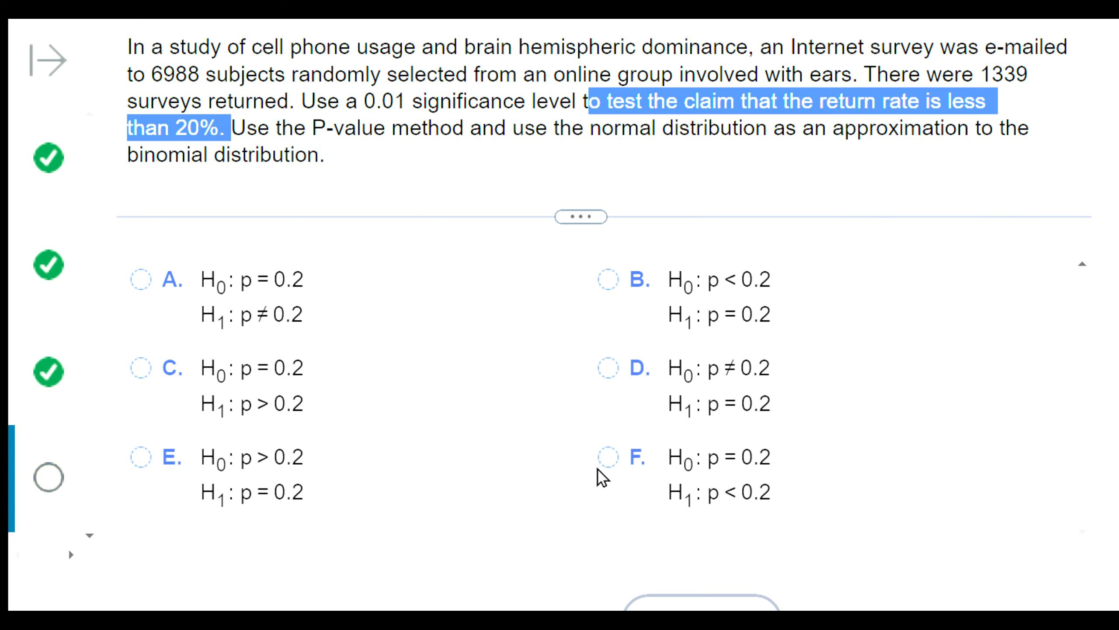
{"action": "left_click", "coordinate": [634, 469]}
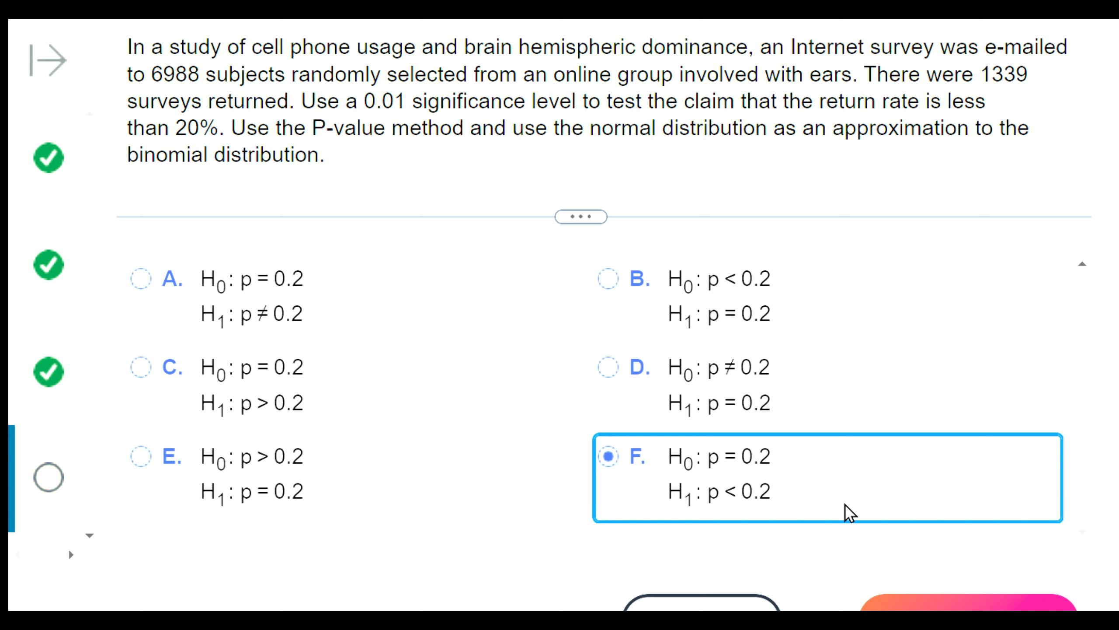
- Submit the hypotheses answer and bring the StatCrunch test results into view above the test statistic question
{"action": "left_click", "coordinate": [926, 602]}
{"action": "left_click", "coordinate": [574, 328]}
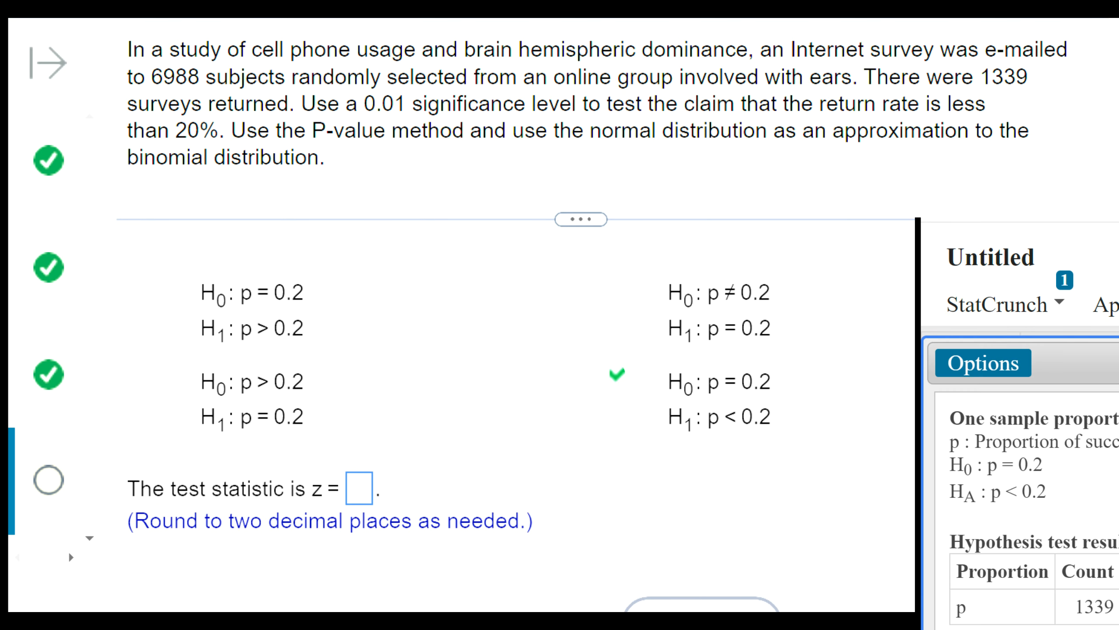
{"action": "left_click_drag", "start_coordinate": [1013, 440], "coordinate": [436, 182]}
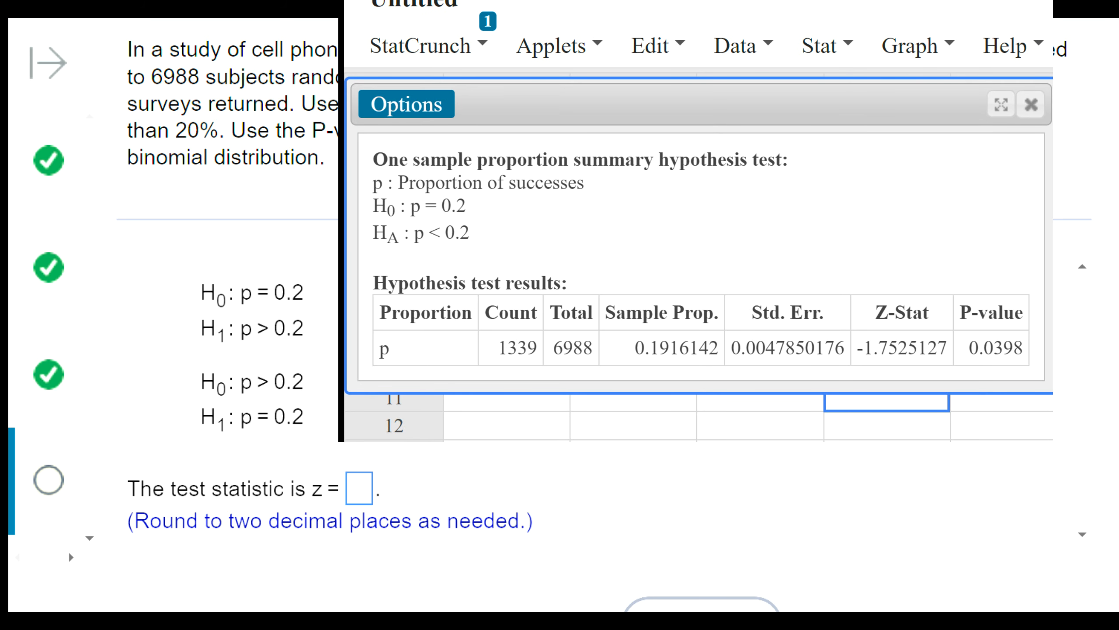
{"action": "left_click_drag", "start_coordinate": [677, 349], "coordinate": [660, 225]}
- Submit -1.75 as the test statistic z and 0.040 as the P-value for the survey question
{"action": "left_click", "coordinate": [361, 488]}
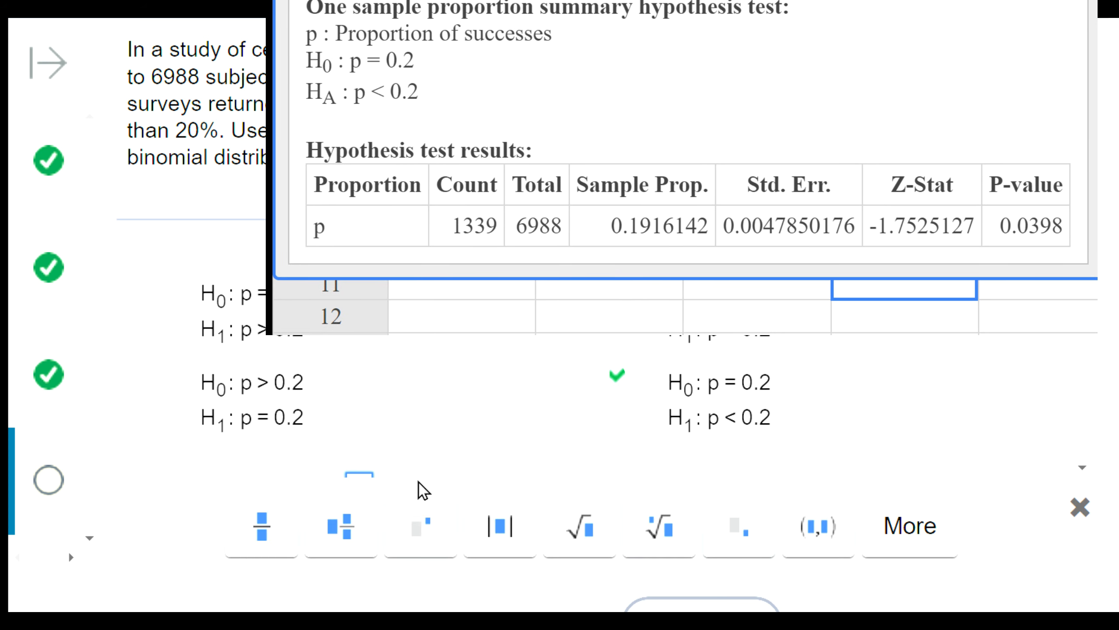
{"action": "type", "text": "-"}
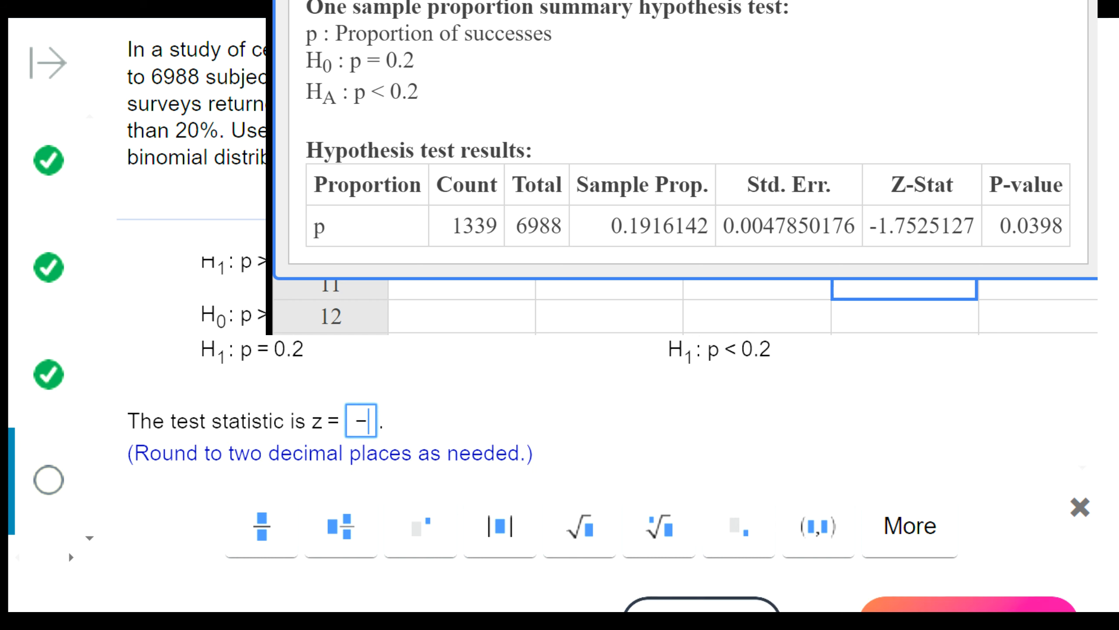
{"action": "type", "text": "1.75"}
{"action": "key", "text": "Return"}
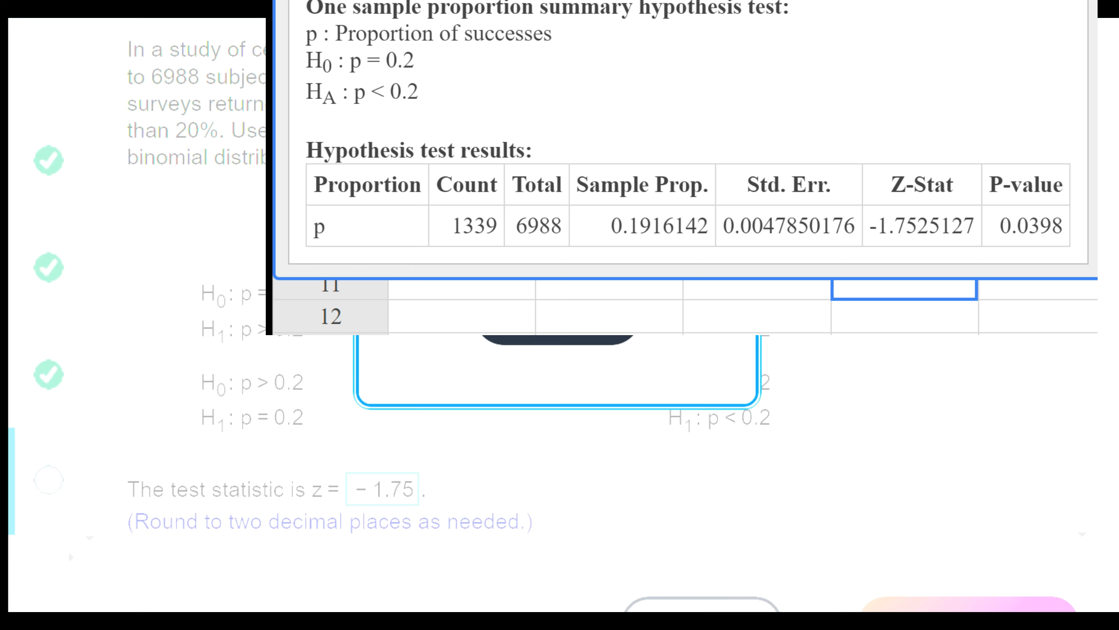
{"action": "left_click", "coordinate": [558, 325]}
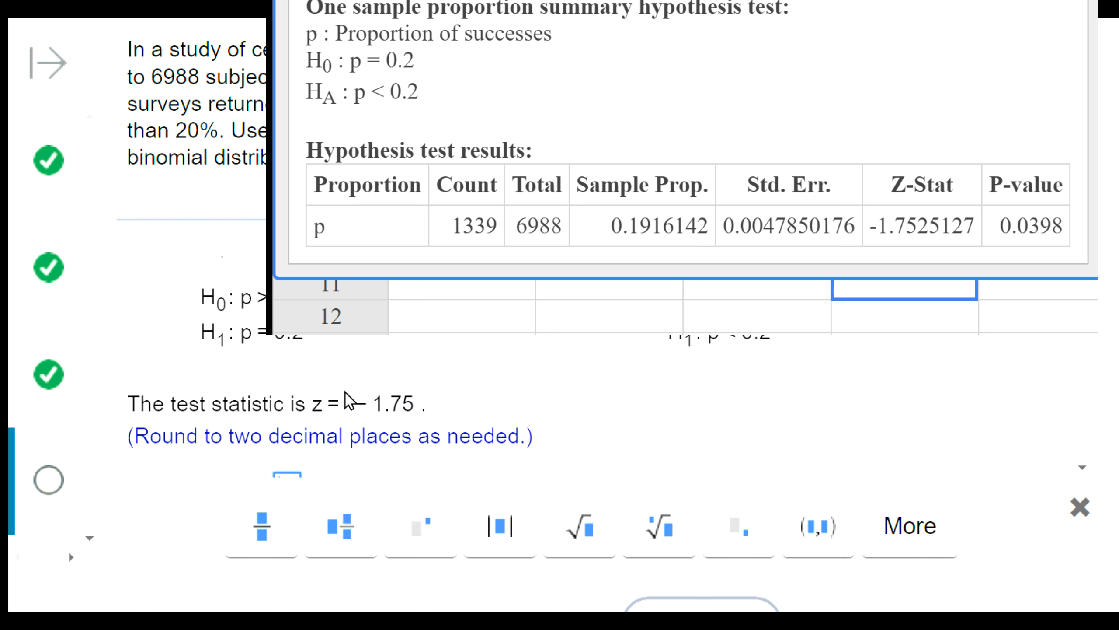
{"action": "scroll", "coordinate": [355, 402], "scroll_direction": "down", "scroll_amount": 2}
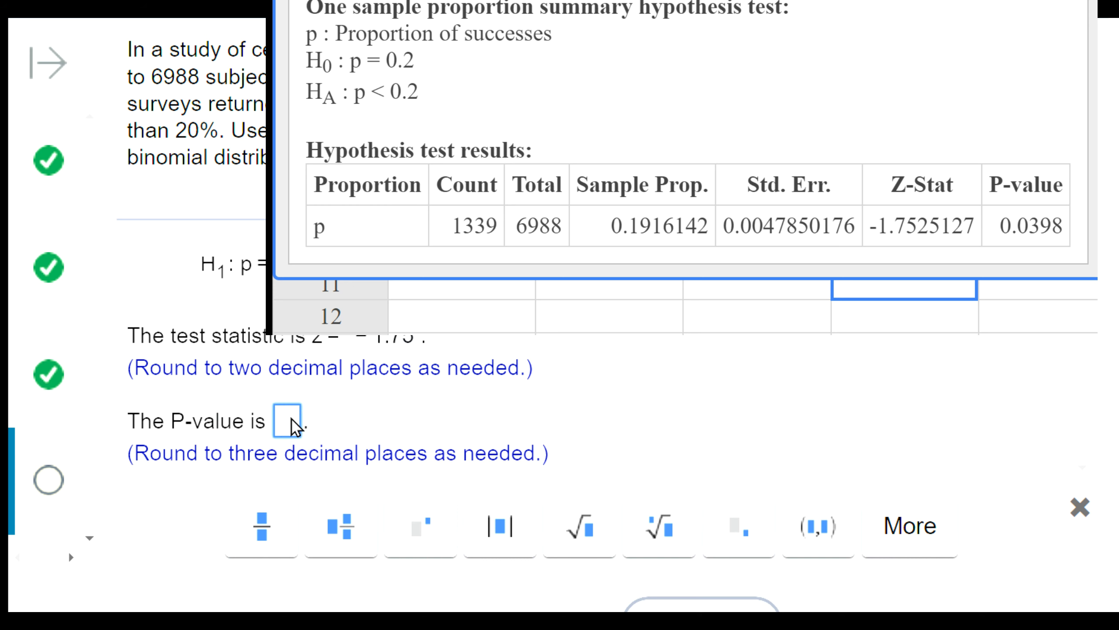
{"action": "type", "text": "0.040"}
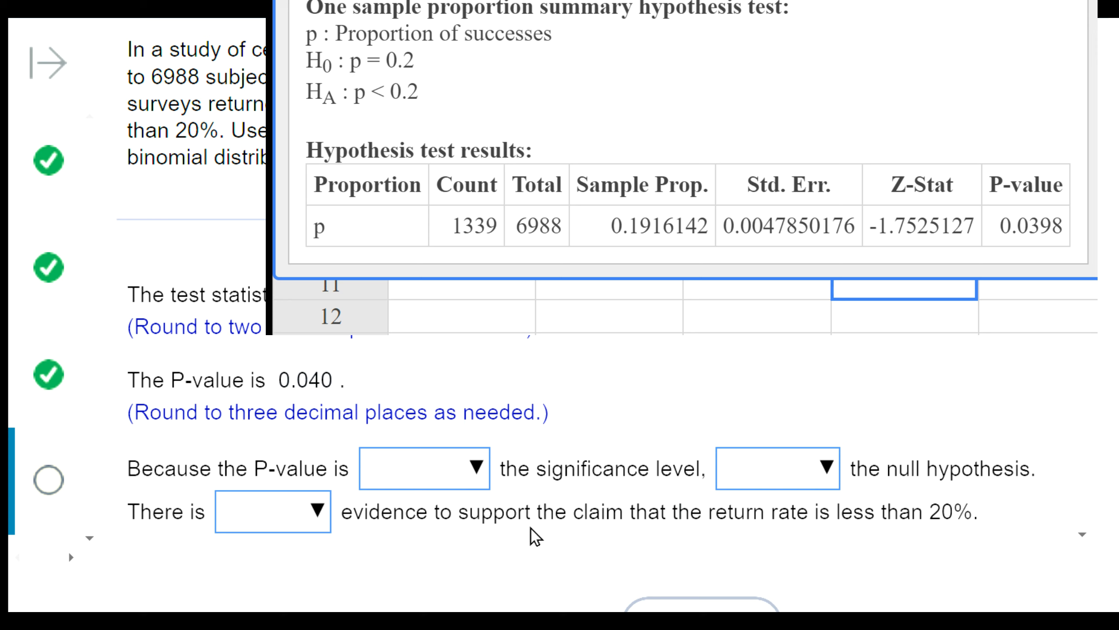
- Complete the conclusion with the P-value "greater than" the significance level and "fail to reject" the null hypothesis
{"action": "left_click", "coordinate": [449, 463]}
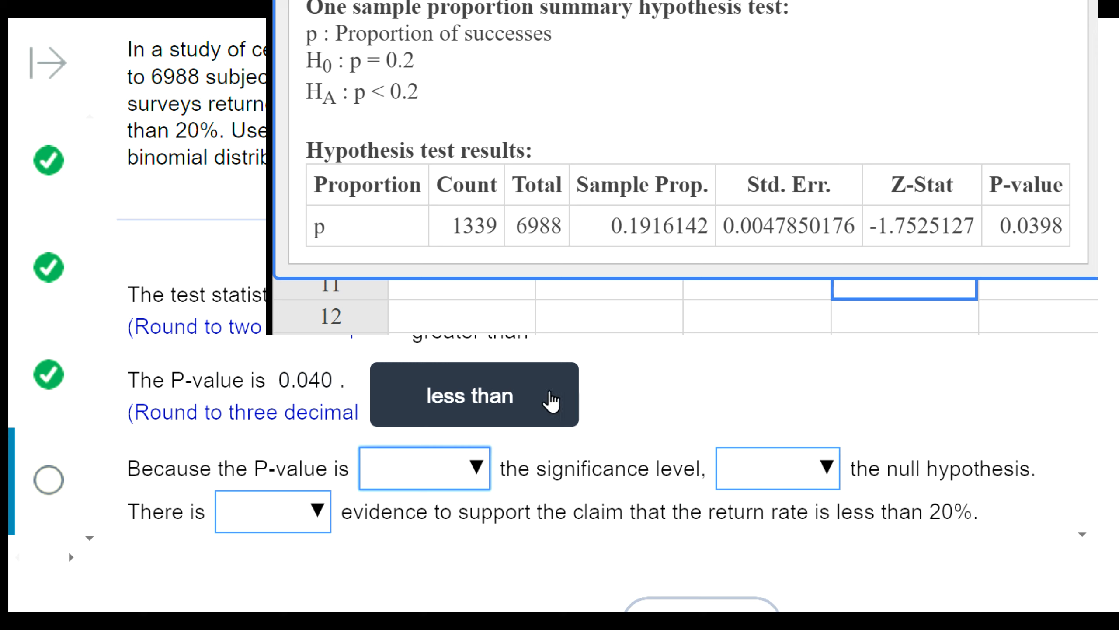
{"action": "left_click", "coordinate": [531, 340]}
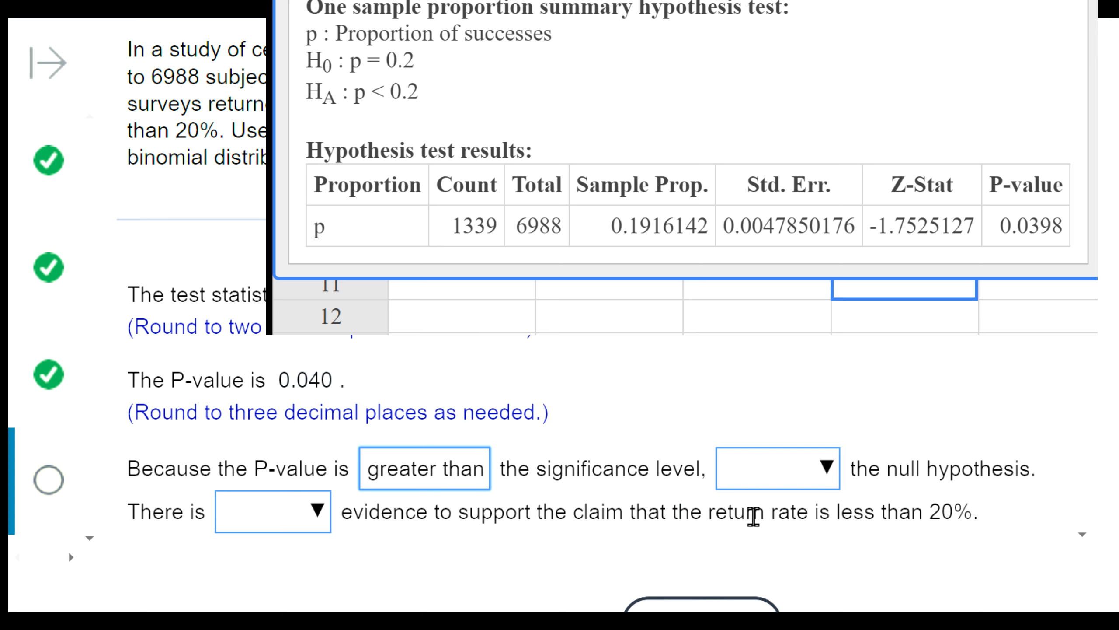
{"action": "left_click", "coordinate": [807, 475]}
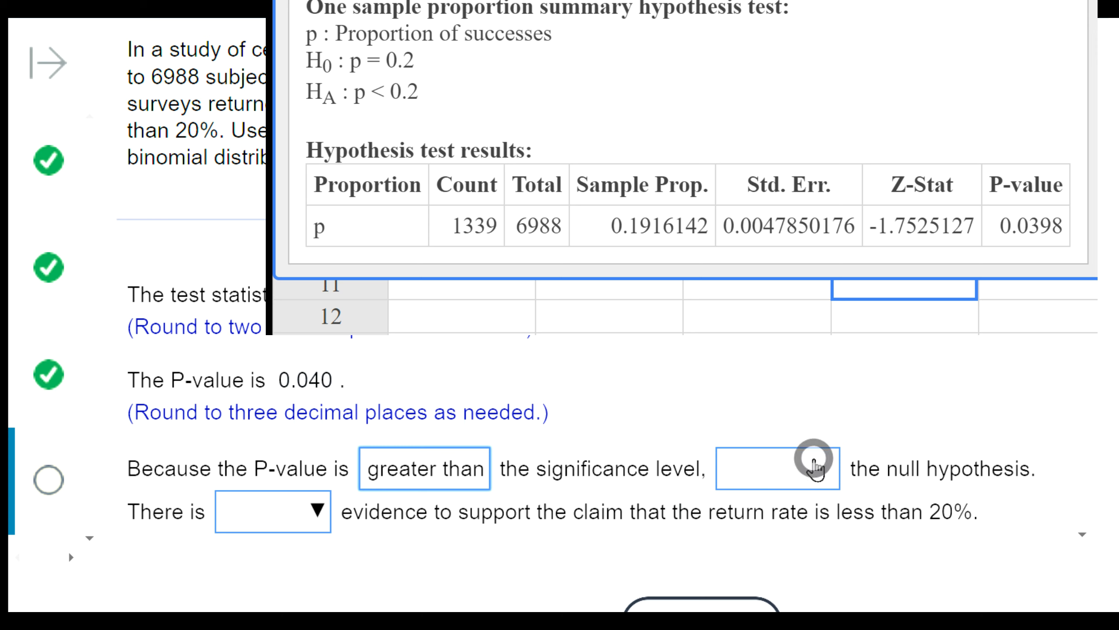
{"action": "left_click", "coordinate": [824, 395]}
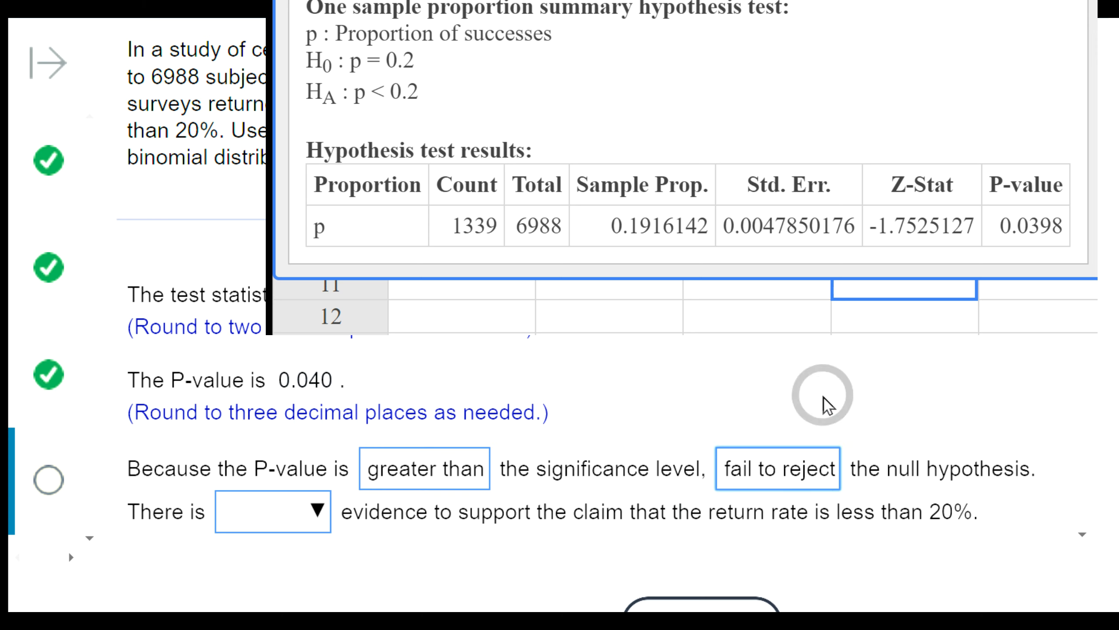
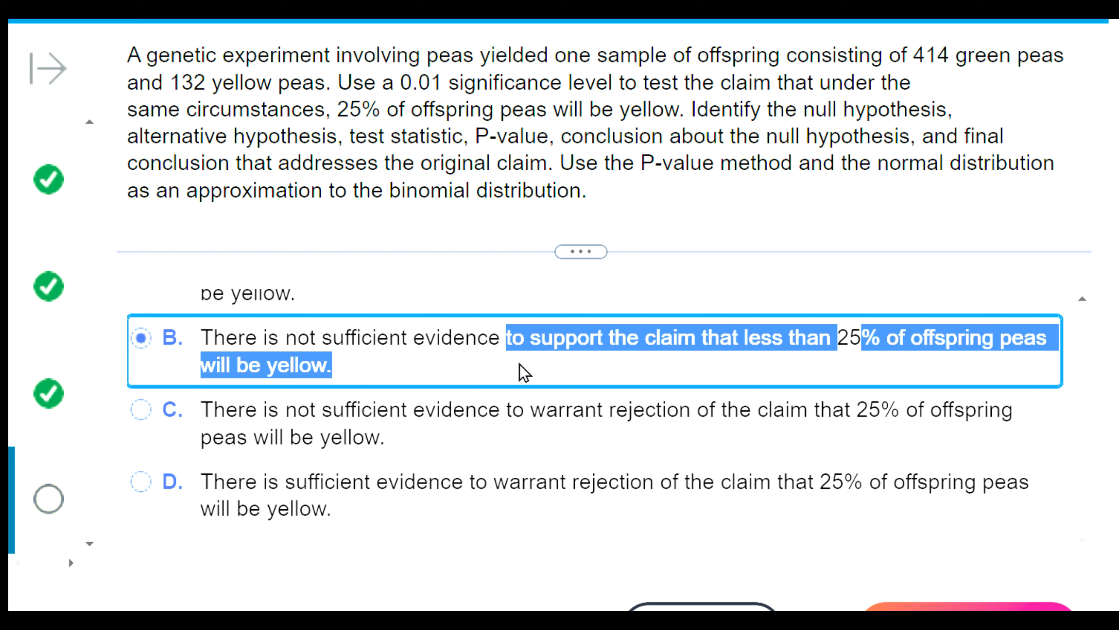
- Compare final-conclusion answers B and C of the pea question with each other and with the question's stated hypotheses
{"action": "left_click", "coordinate": [516, 355]}
{"action": "left_click_drag", "start_coordinate": [502, 338], "coordinate": [837, 387]}
{"action": "left_click_drag", "start_coordinate": [502, 412], "coordinate": [742, 449]}
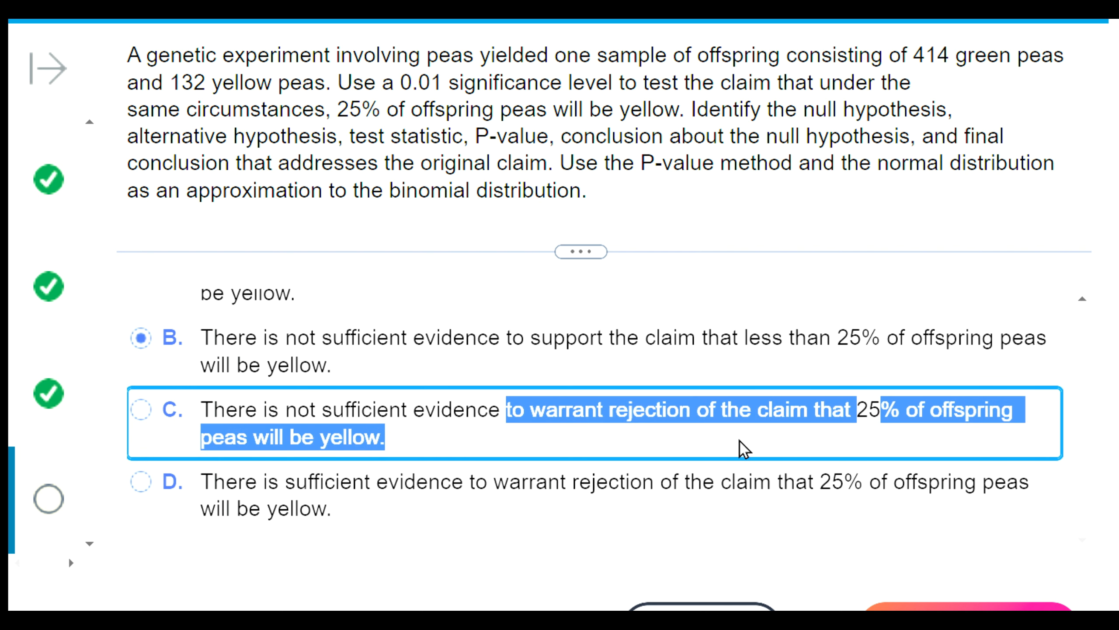
{"action": "left_click", "coordinate": [774, 454]}
{"action": "left_click_drag", "start_coordinate": [213, 338], "coordinate": [824, 342]}
{"action": "double_click", "coordinate": [778, 340]}
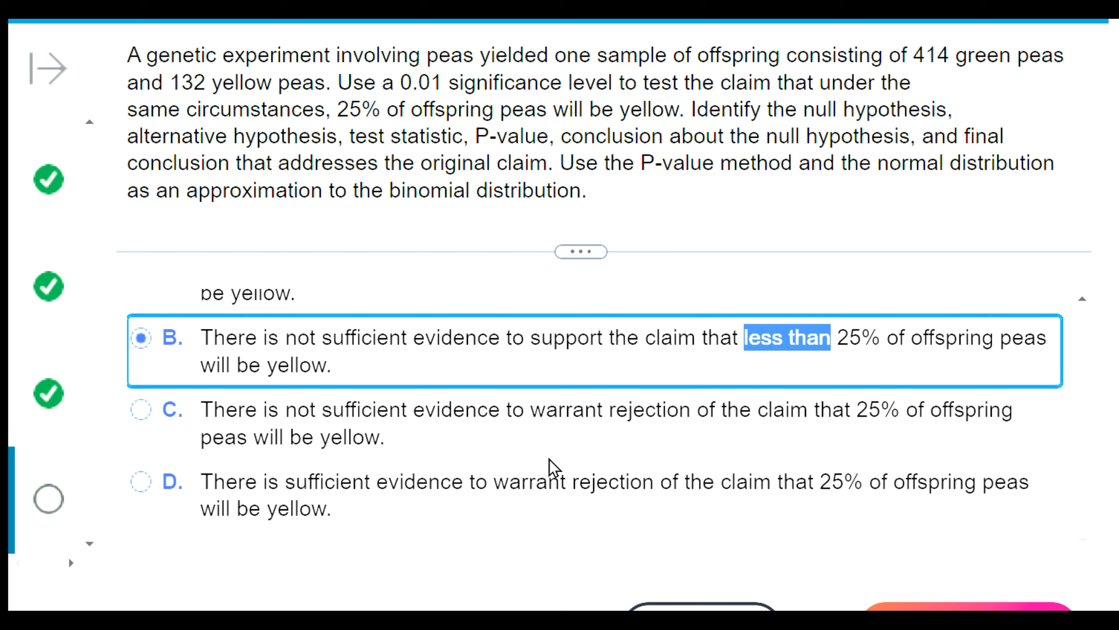
{"action": "scroll", "coordinate": [503, 414], "scroll_direction": "up", "scroll_amount": 5}
{"action": "scroll", "coordinate": [441, 445], "scroll_direction": "up", "scroll_amount": 5}
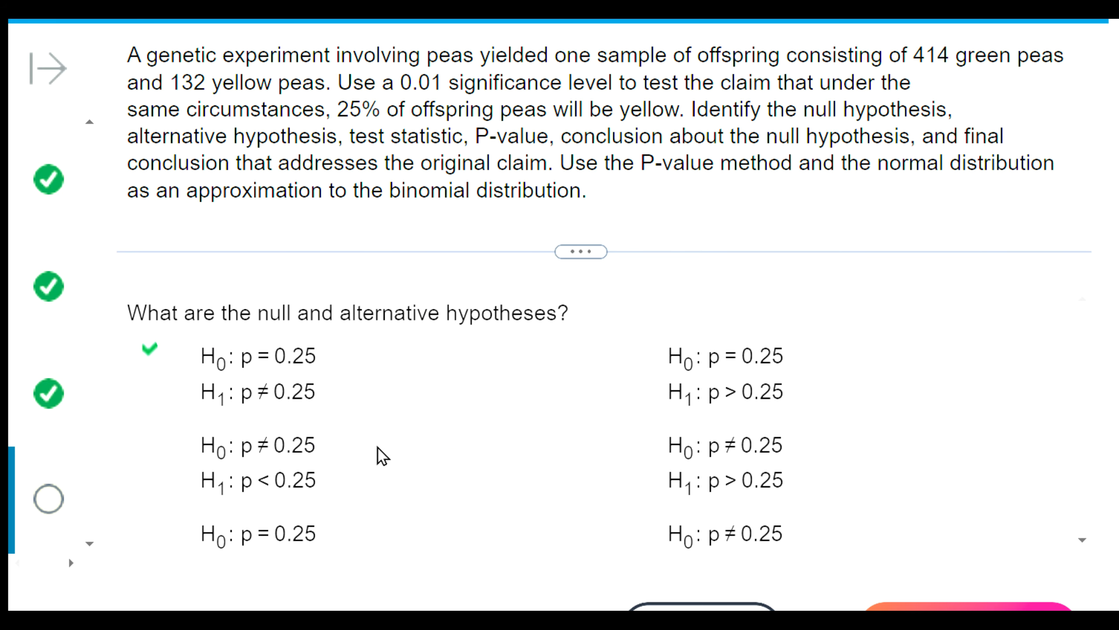
{"action": "scroll", "coordinate": [507, 463], "scroll_direction": "down", "scroll_amount": 10}
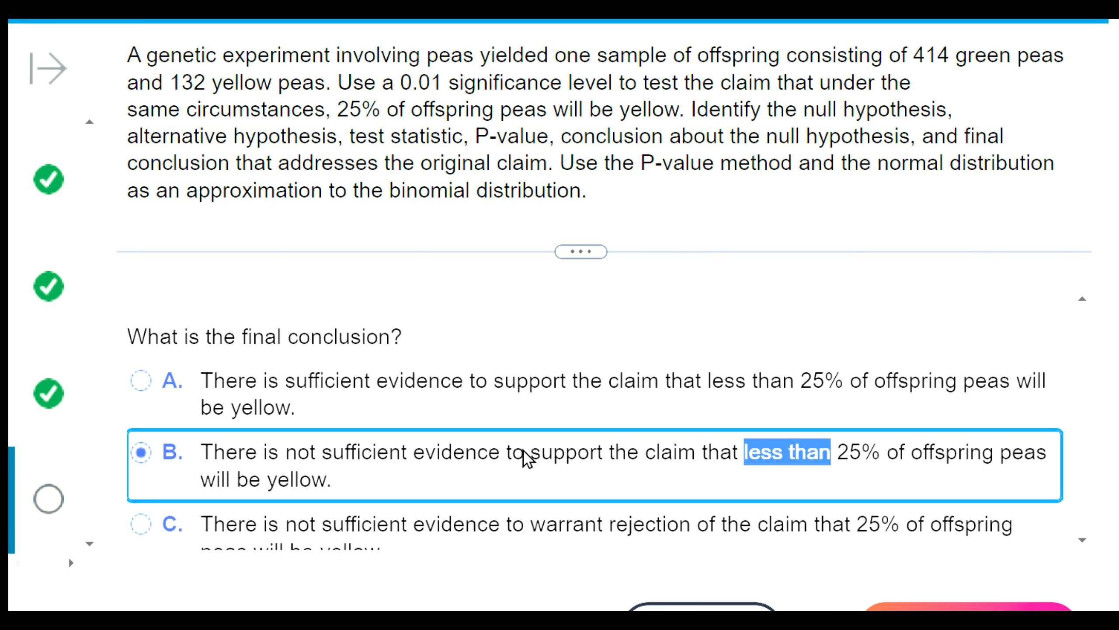
- Submit answer C, not sufficient evidence to warrant rejection of the 25% claim, as the final conclusion and continue to the next question
{"action": "left_click", "coordinate": [371, 442]}
{"action": "left_click", "coordinate": [934, 609]}
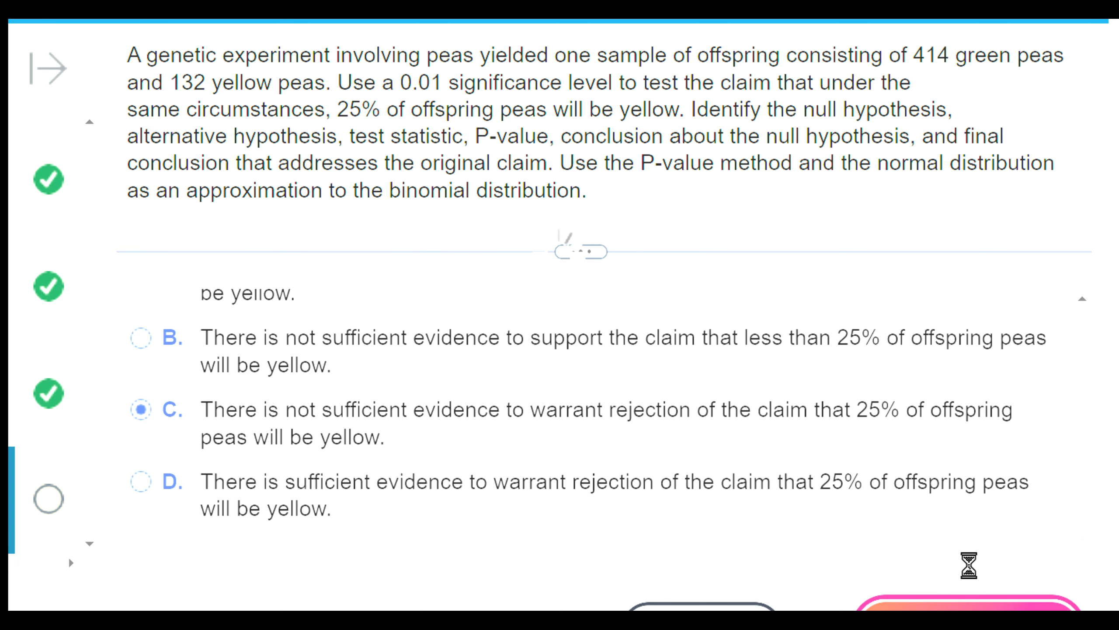
{"action": "left_click", "coordinate": [560, 317]}
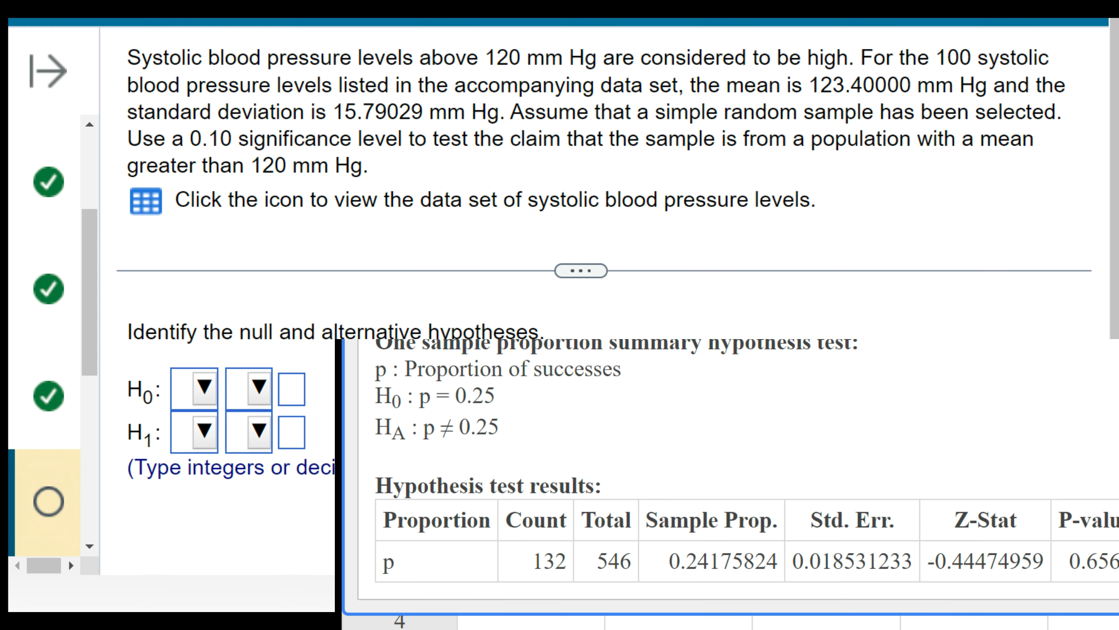
- Close the one-sample proportion test results and reposition the StatCrunch window below the blood pressure question's text
{"action": "left_click_drag", "start_coordinate": [781, 288], "coordinate": [782, 373]}
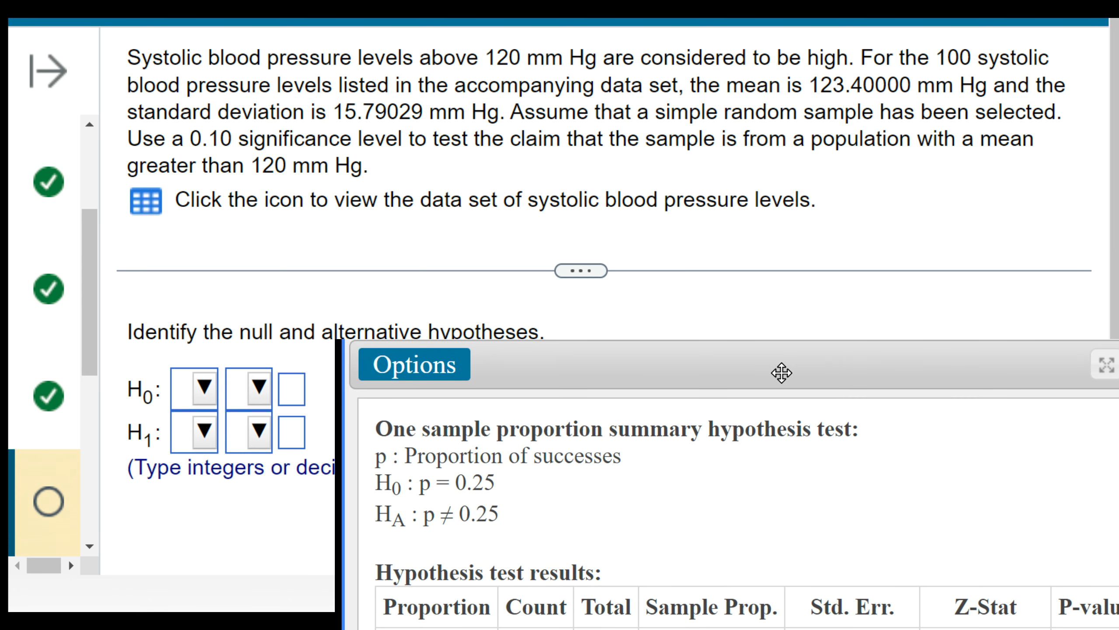
{"action": "left_click", "coordinate": [1118, 365]}
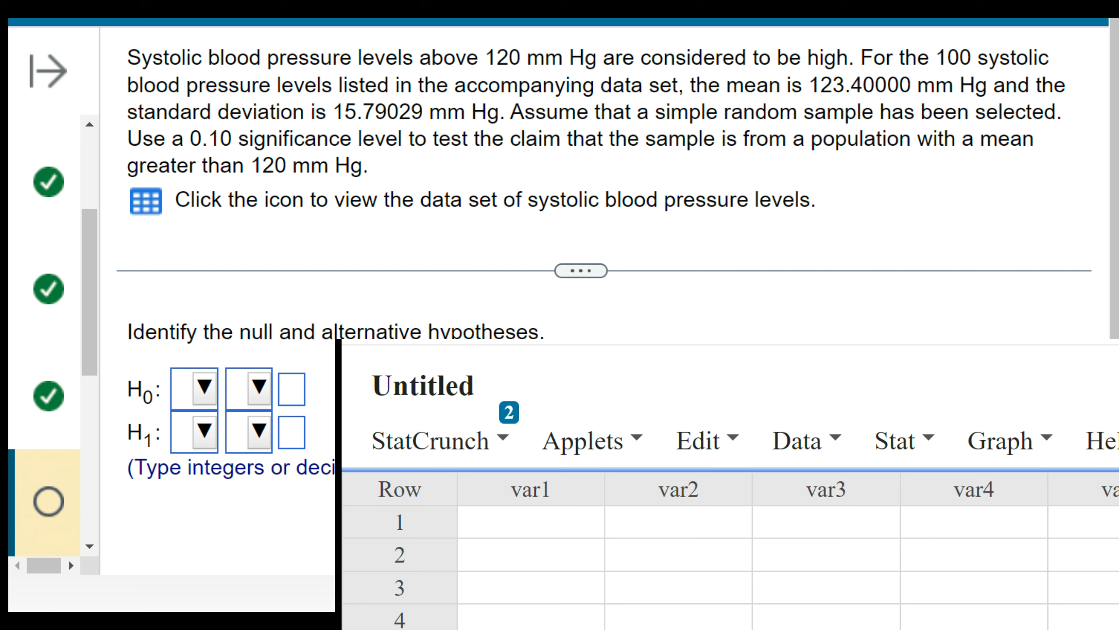
{"action": "left_click_drag", "start_coordinate": [727, 342], "coordinate": [756, 291]}
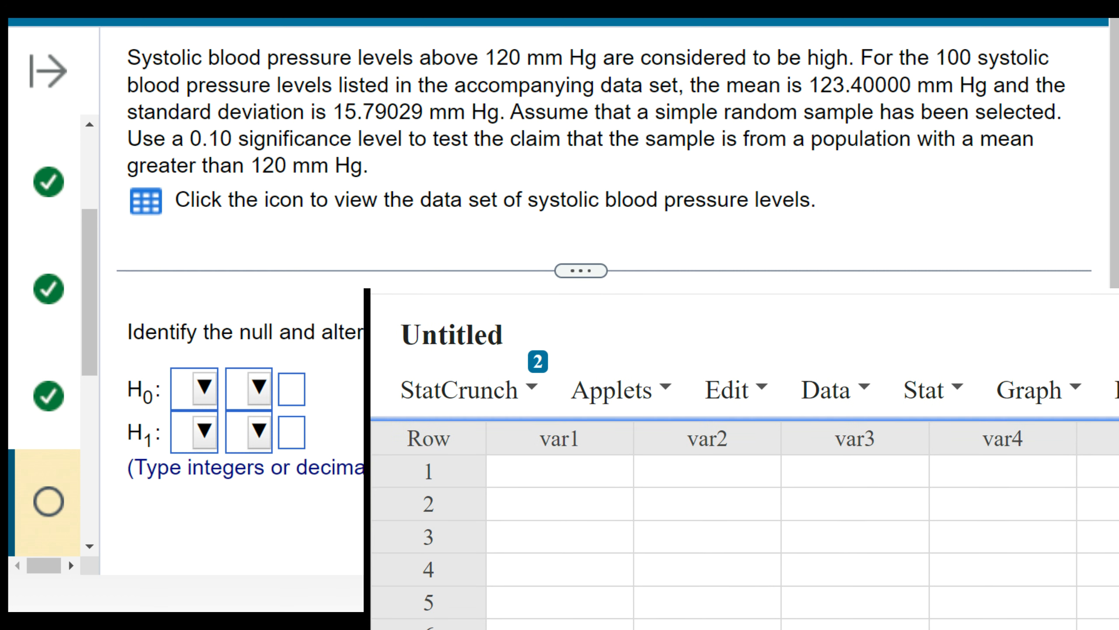
- Read the blood pressure question and choose μ as the parameter in both the null and alternative hypotheses
{"action": "left_click_drag", "start_coordinate": [125, 62], "coordinate": [474, 172]}
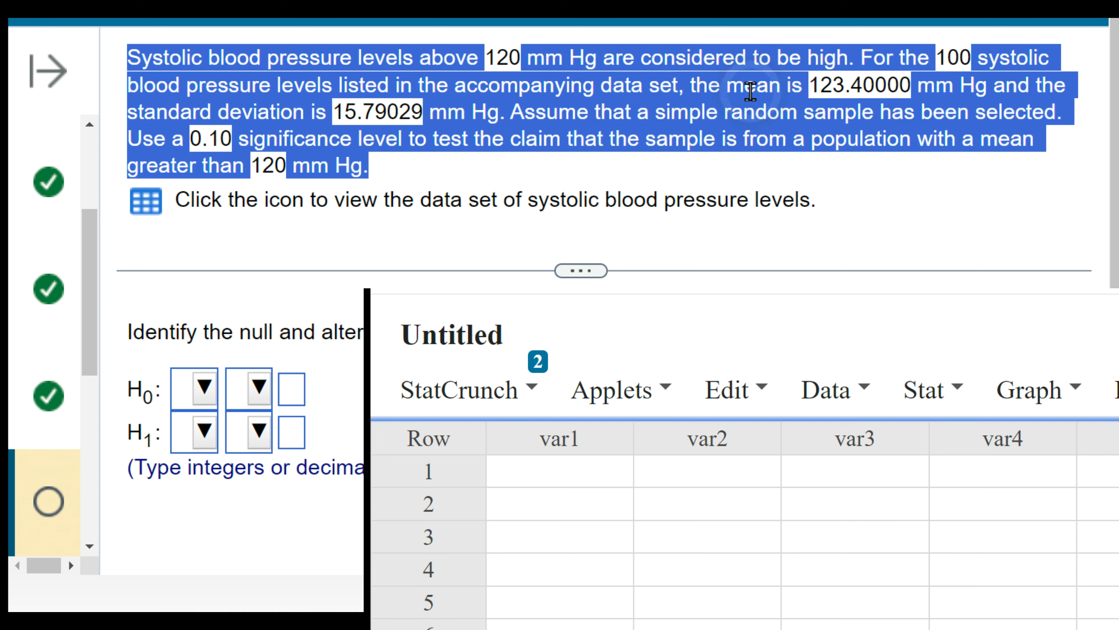
{"action": "left_click", "coordinate": [981, 220]}
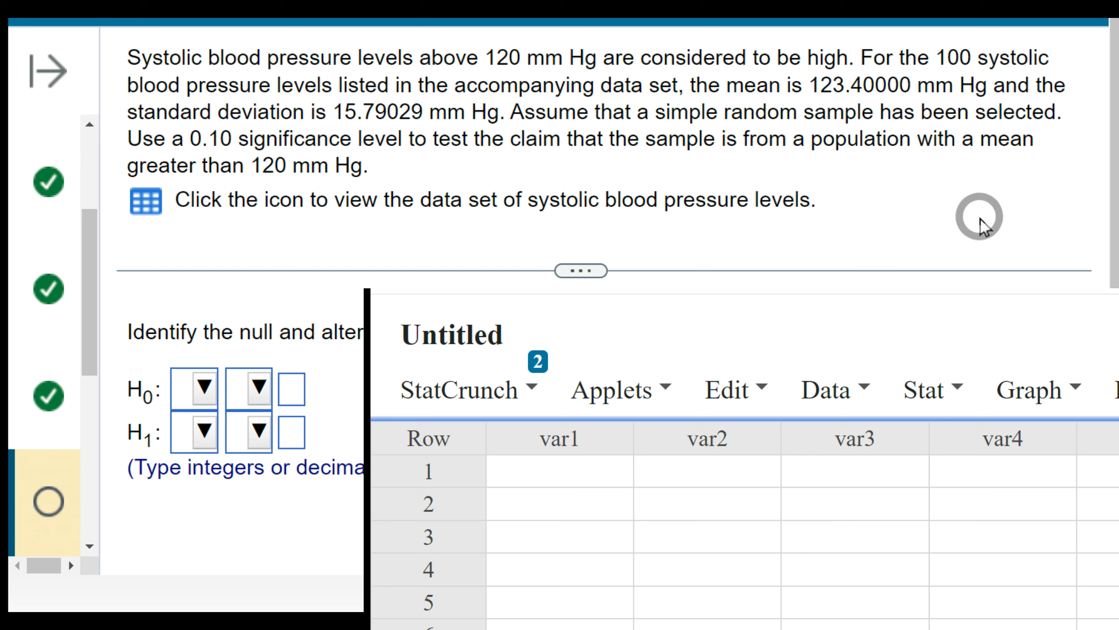
{"action": "left_click_drag", "start_coordinate": [723, 85], "coordinate": [814, 90]}
{"action": "left_click_drag", "start_coordinate": [912, 86], "coordinate": [1009, 90]}
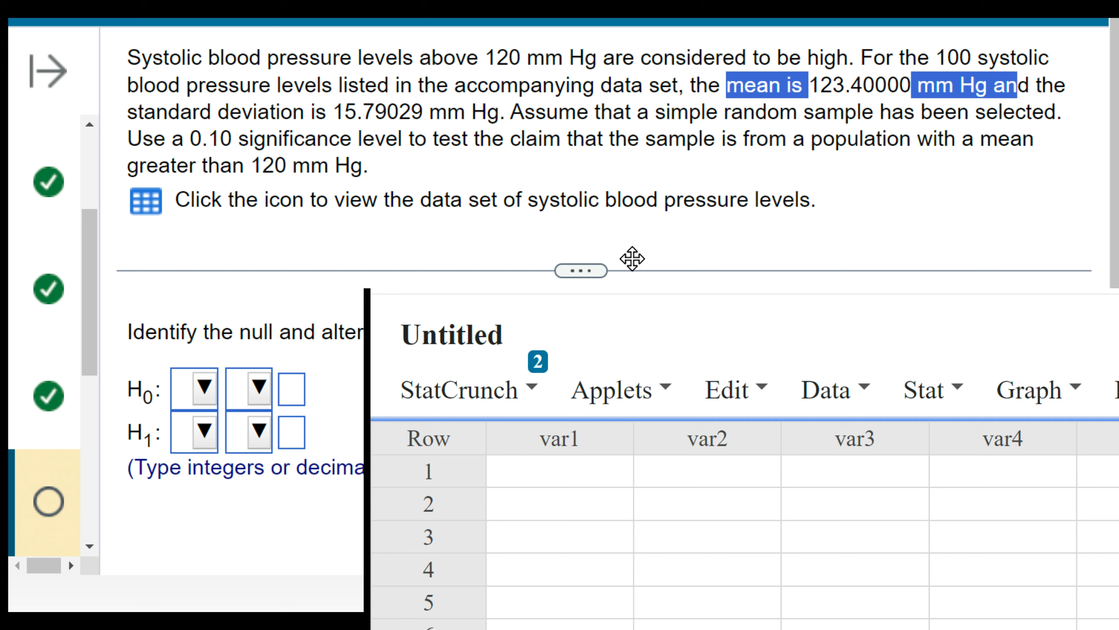
{"action": "left_click", "coordinate": [774, 115]}
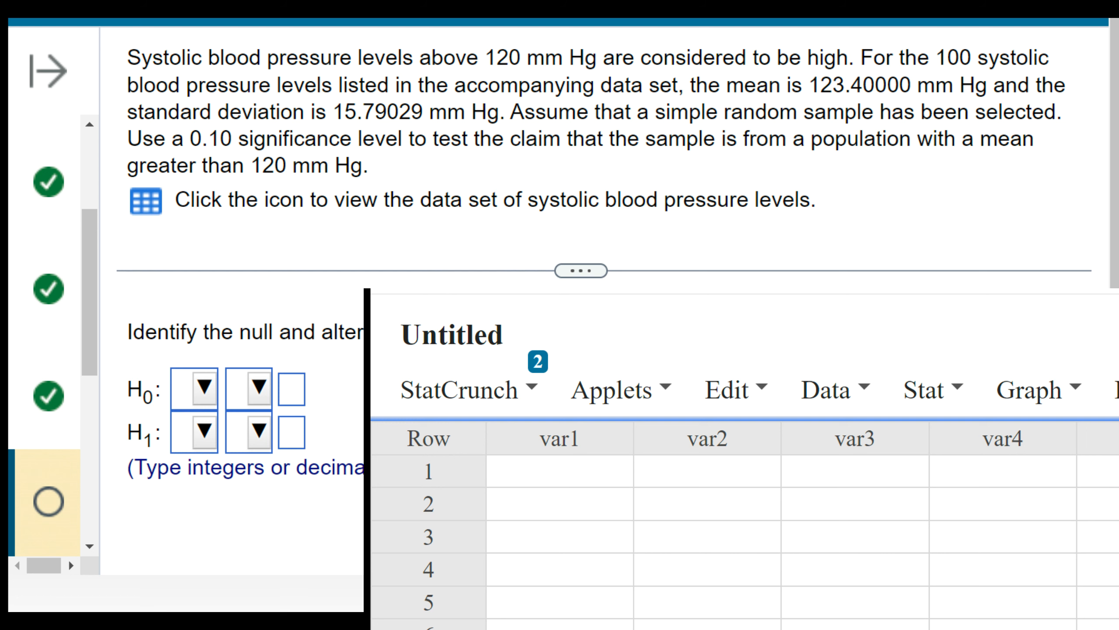
{"action": "left_click_drag", "start_coordinate": [660, 86], "coordinate": [803, 86]}
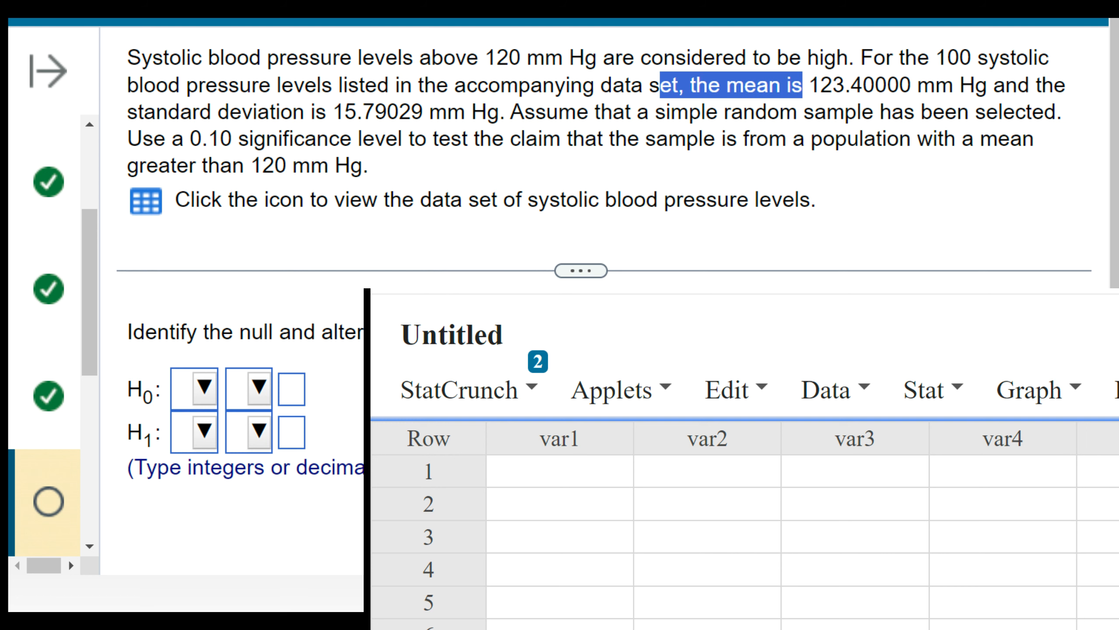
{"action": "left_click", "coordinate": [196, 388]}
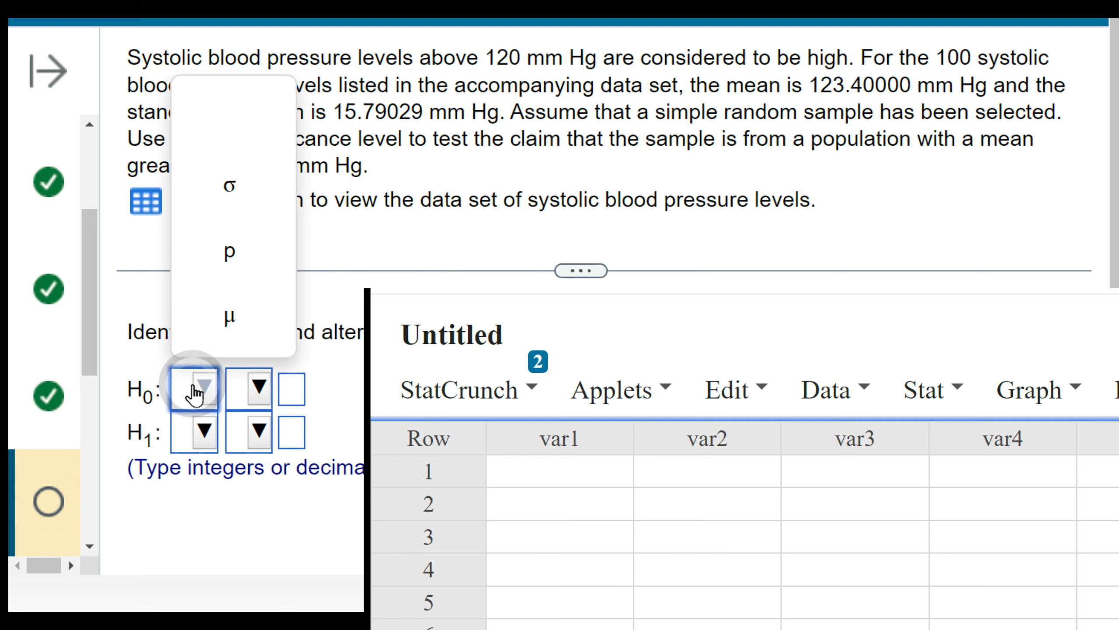
{"action": "left_click", "coordinate": [264, 326]}
{"action": "left_click", "coordinate": [203, 435]}
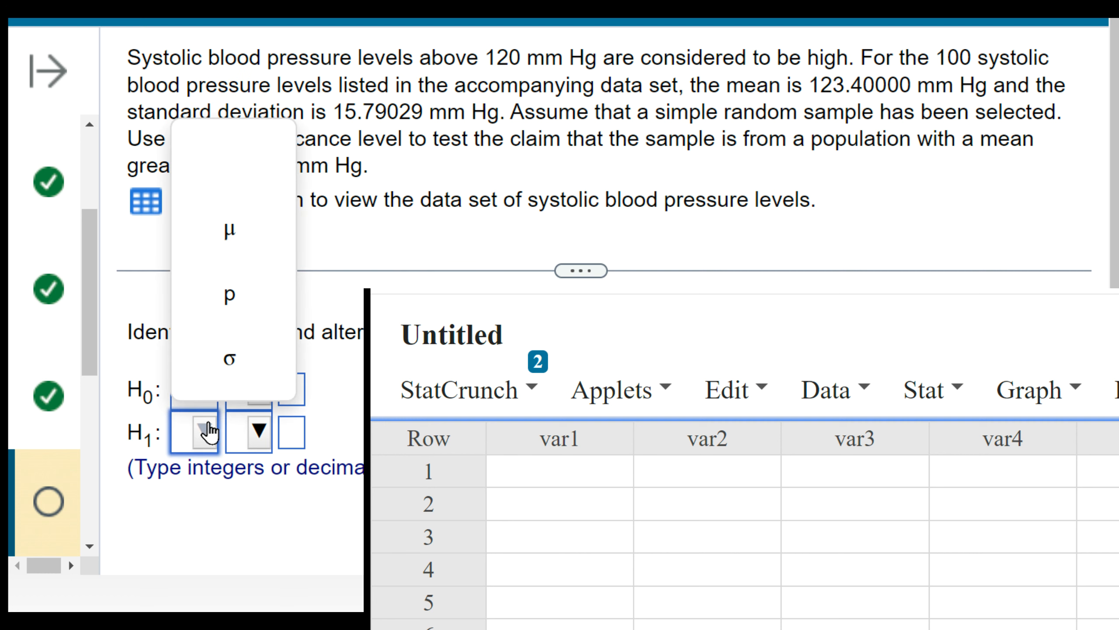
{"action": "left_click", "coordinate": [250, 260]}
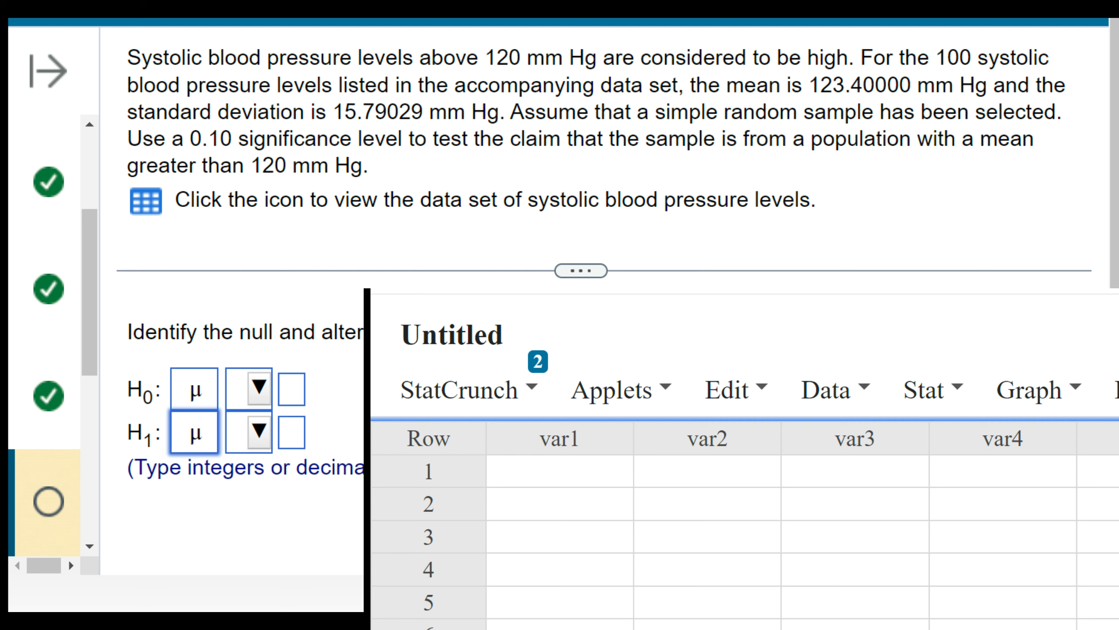
- Set the relation to = in the null hypothesis and to > in the alternative hypothesis
{"action": "left_click", "coordinate": [259, 387]}
{"action": "left_click", "coordinate": [327, 127]}
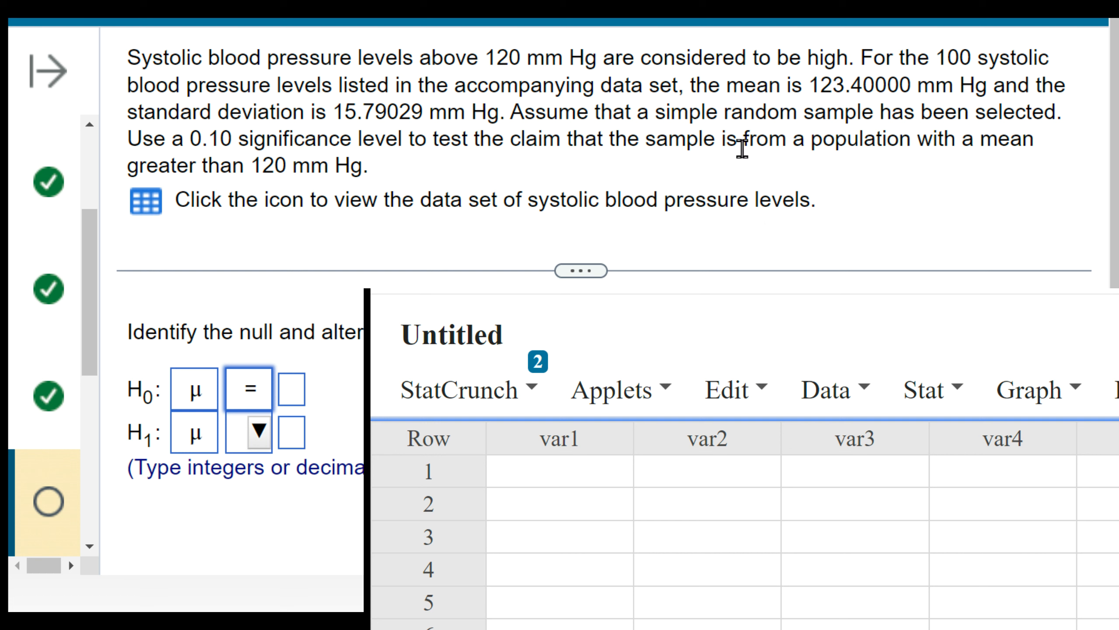
{"action": "left_click_drag", "start_coordinate": [127, 168], "coordinate": [272, 169]}
{"action": "left_click", "coordinate": [260, 430]}
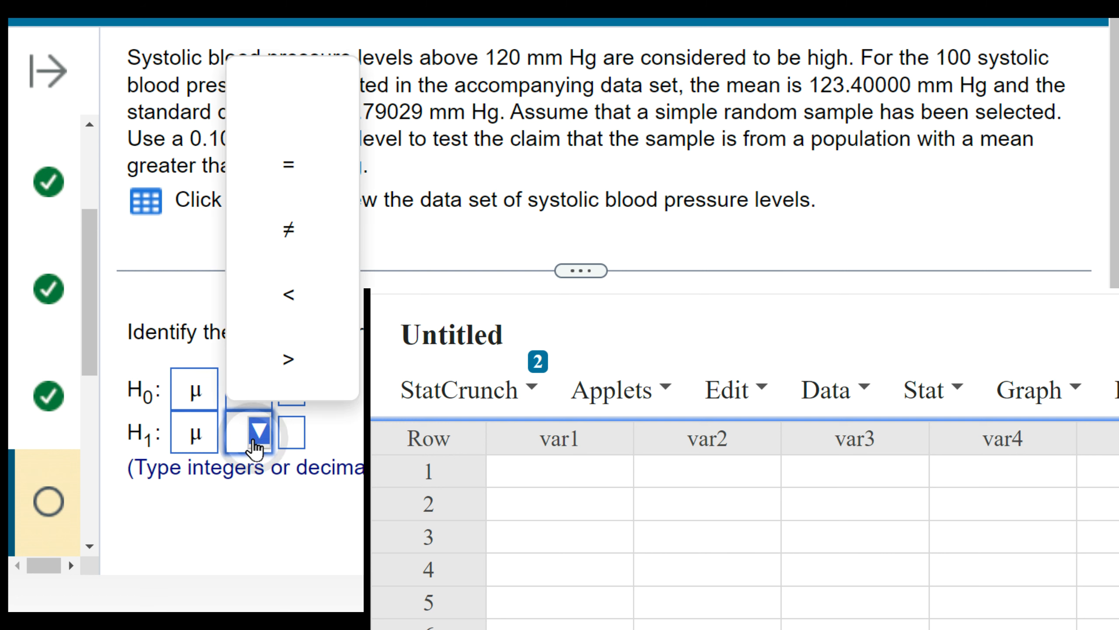
{"action": "left_click", "coordinate": [289, 359]}
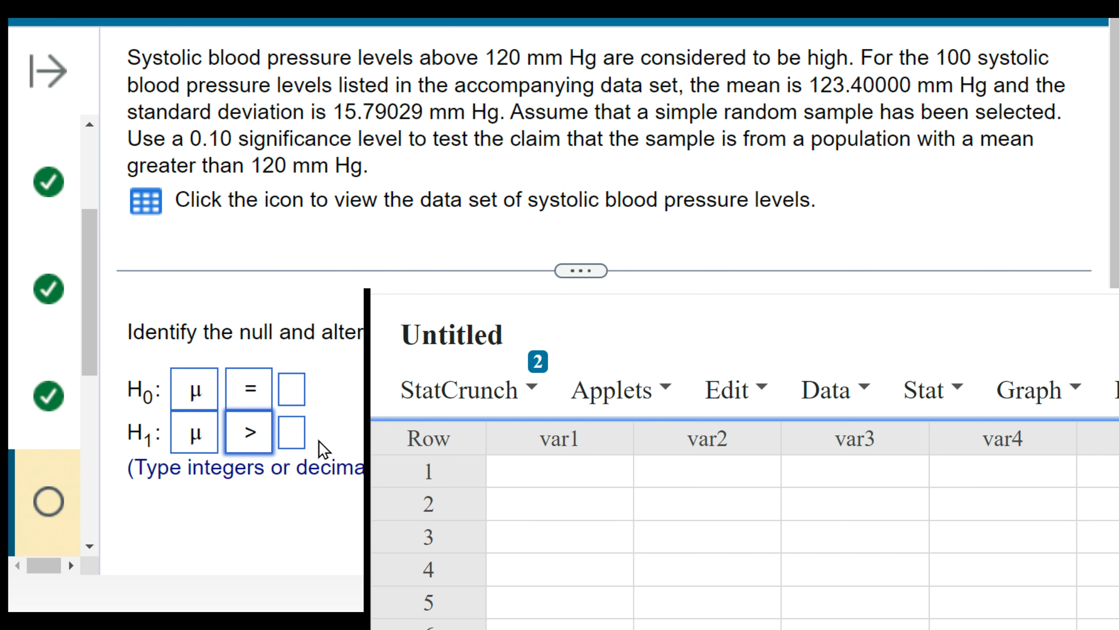
- Enter 120 as the mean in both hypotheses, submit the answer and continue to the test statistic question
{"action": "left_click", "coordinate": [293, 389]}
{"action": "type", "text": "120"}
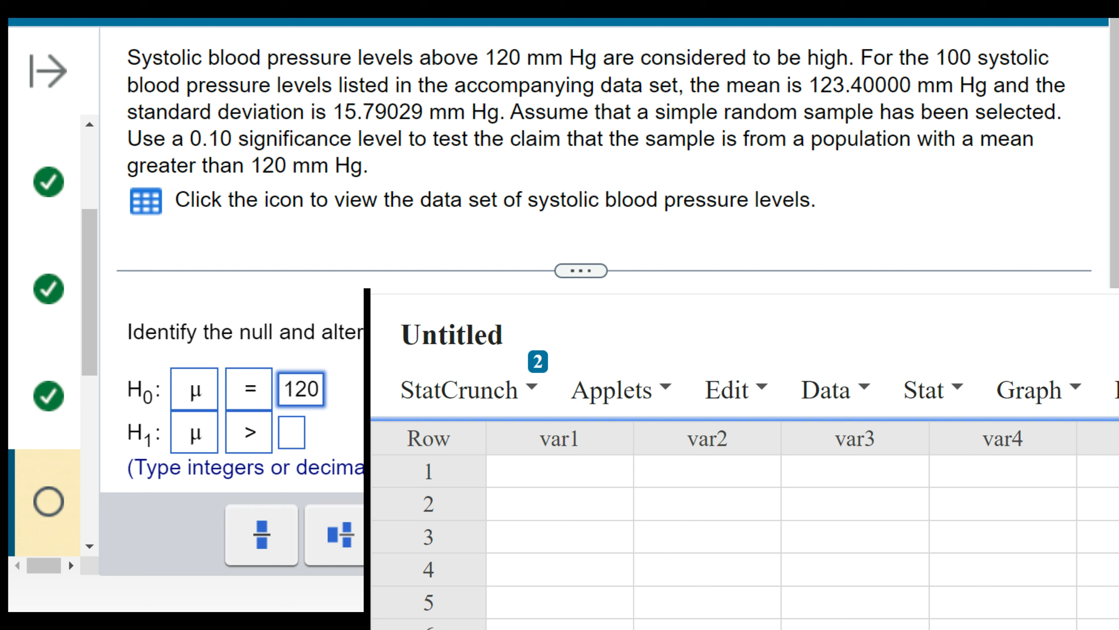
{"action": "left_click", "coordinate": [293, 432]}
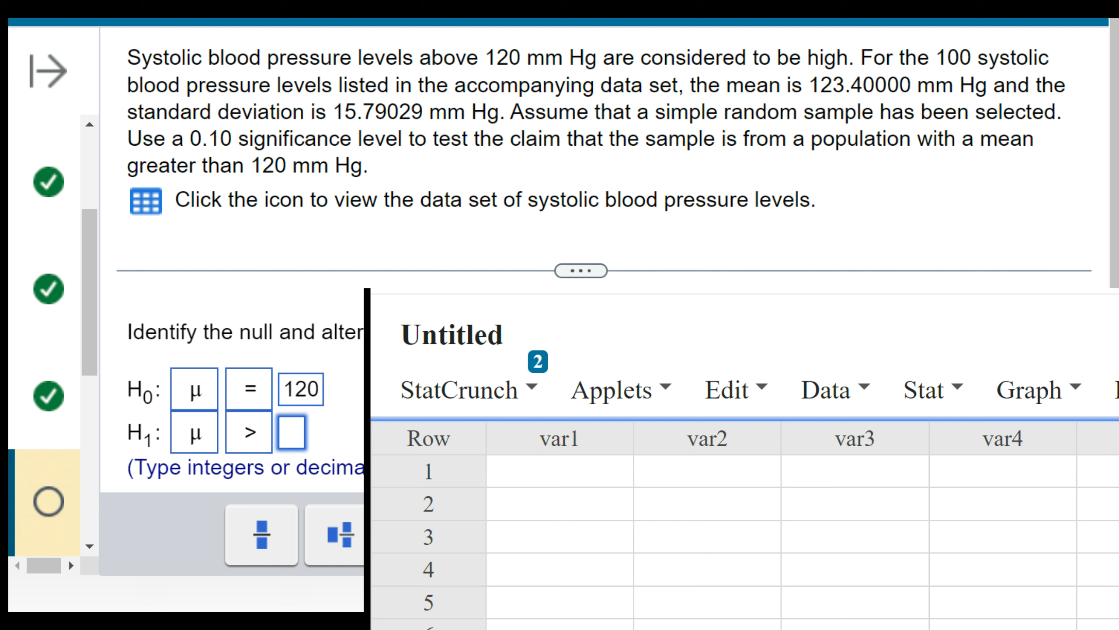
{"action": "type", "text": "120"}
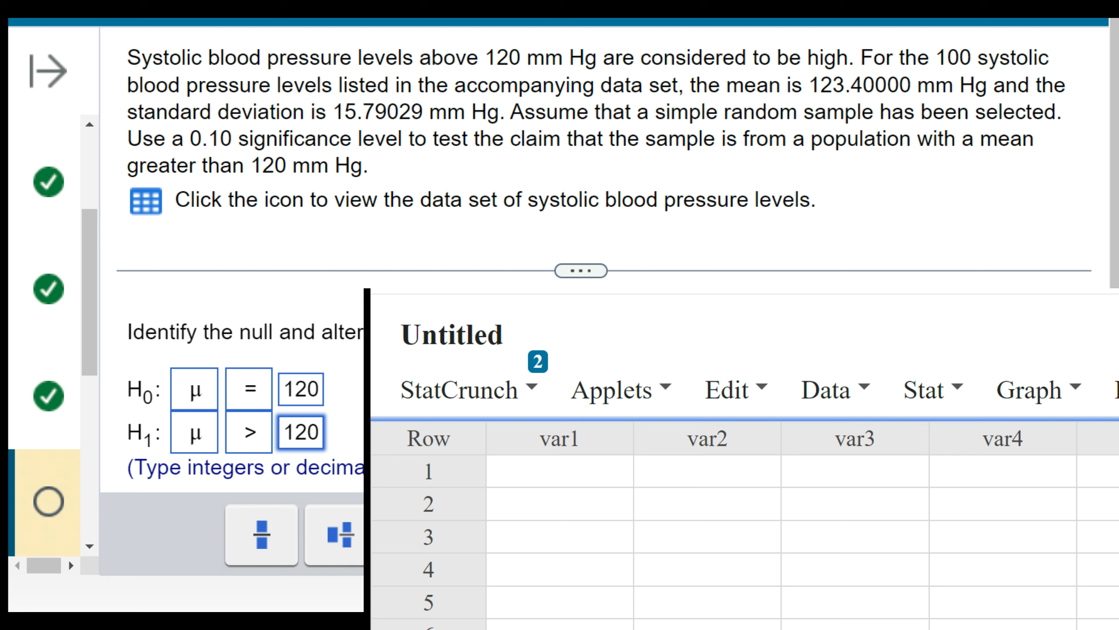
{"action": "key", "text": "Return"}
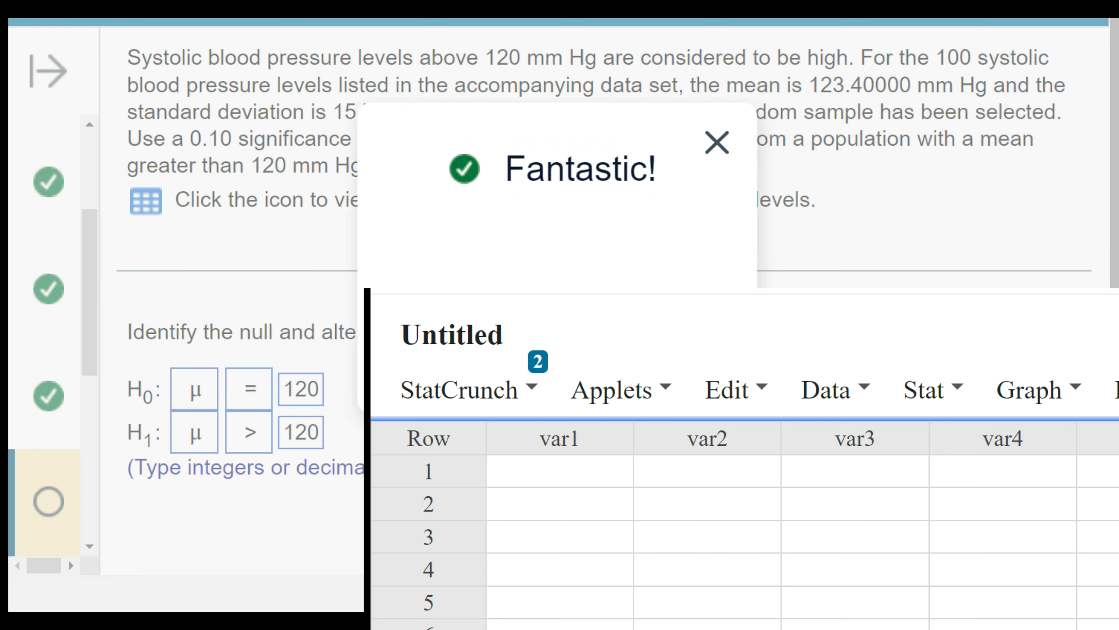
{"action": "key", "text": "Return"}
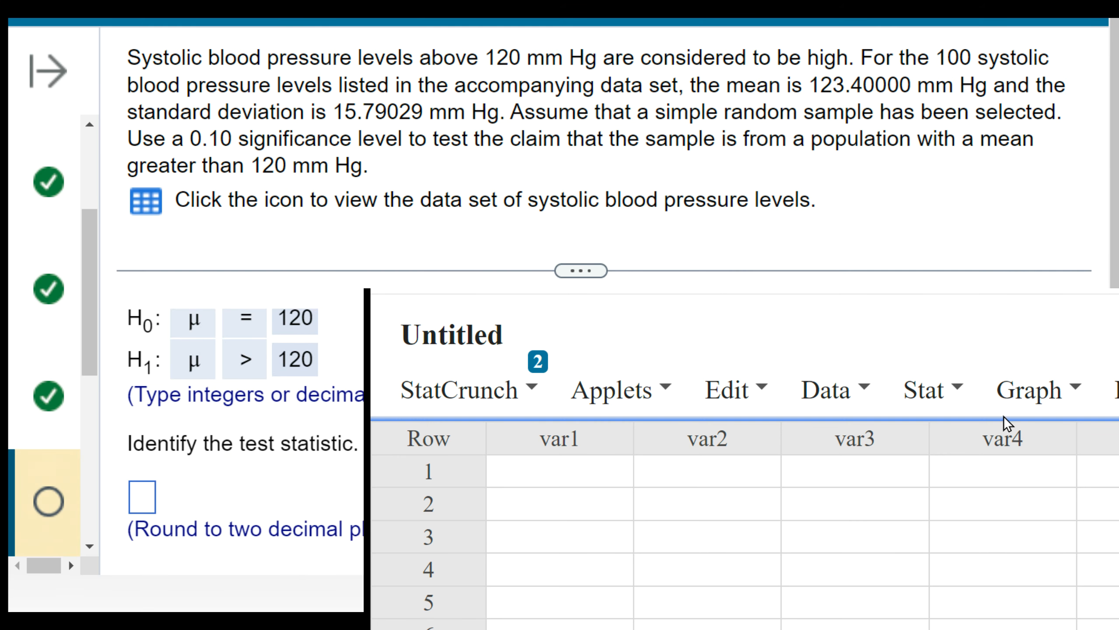
- Start a one-sample T Stats test from summary data in StatCrunch
{"action": "left_click", "coordinate": [891, 391]}
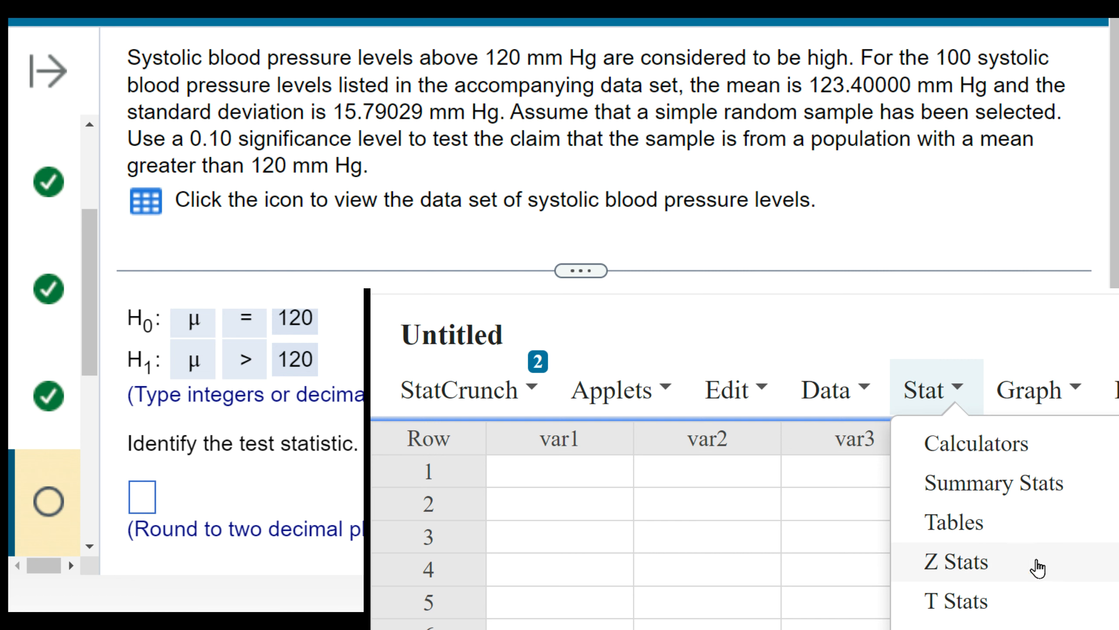
{"action": "mouse_move", "coordinate": [1022, 613]}
{"action": "mouse_move", "coordinate": [851, 617]}
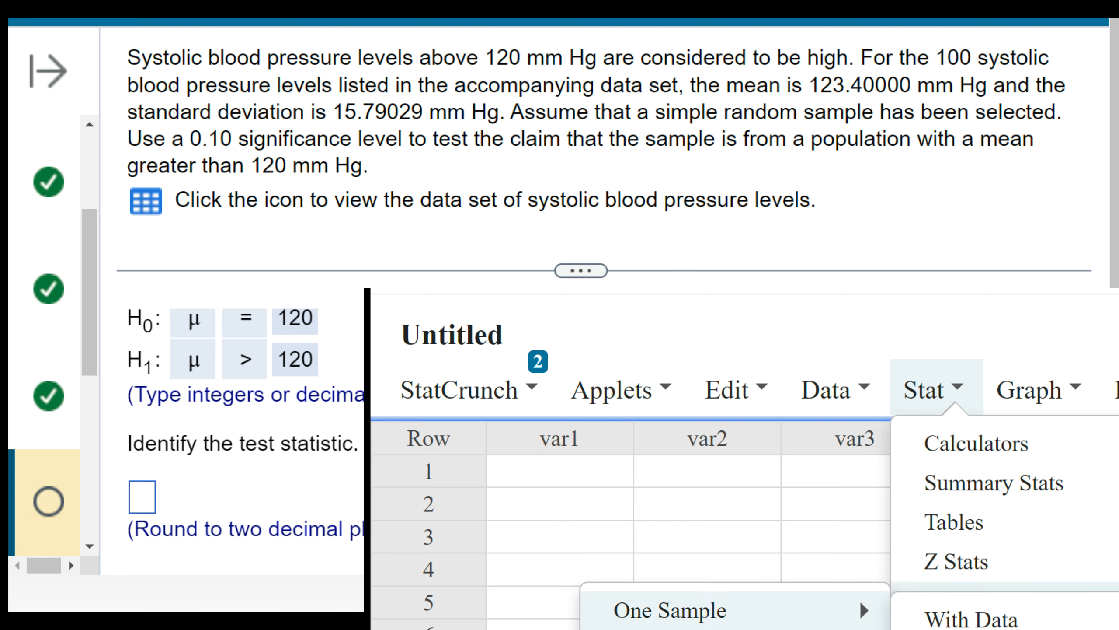
{"action": "left_click", "coordinate": [951, 392]}
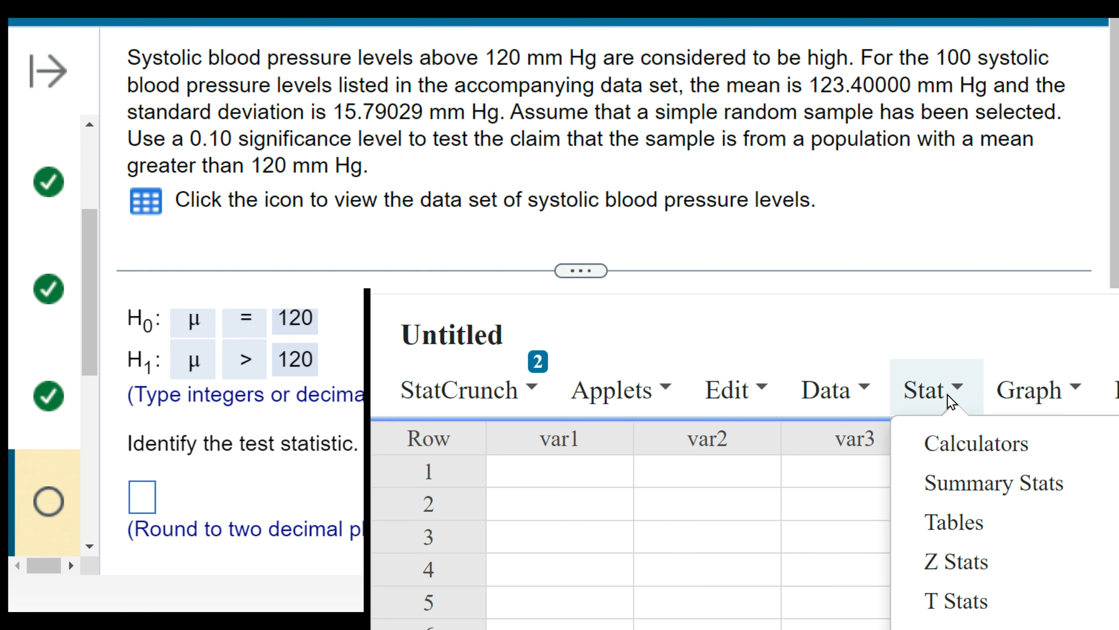
{"action": "mouse_move", "coordinate": [976, 602]}
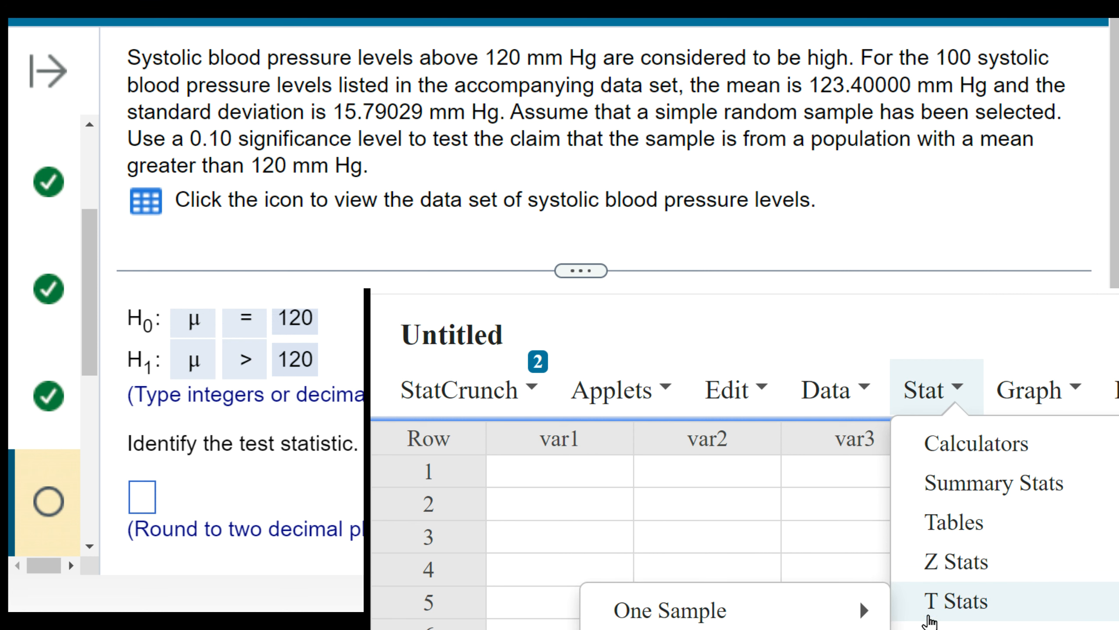
{"action": "mouse_move", "coordinate": [804, 615]}
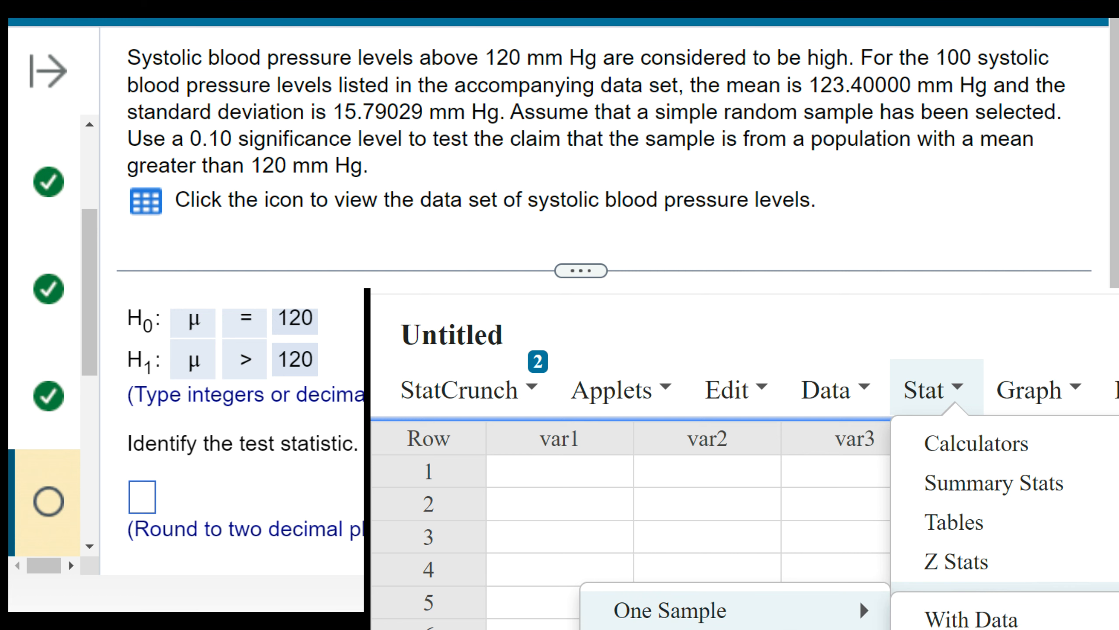
{"action": "left_click", "coordinate": [971, 629]}
{"action": "left_click", "coordinate": [618, 296]}
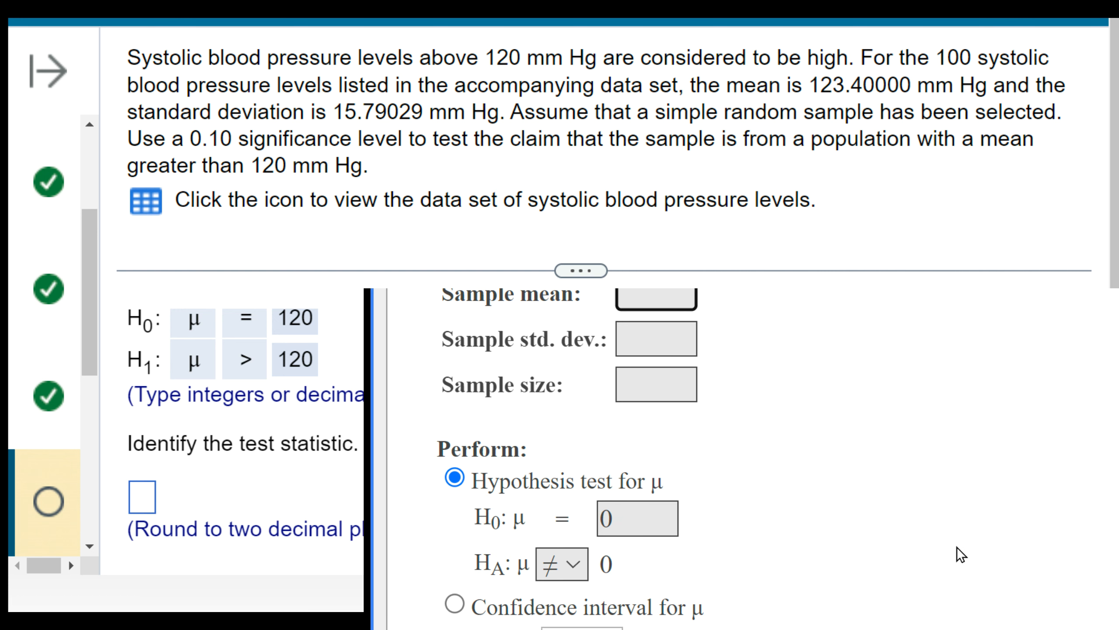
- Enter 123.4 as the sample mean and 15.79029 as the sample standard deviation for the T test
{"action": "scroll", "coordinate": [630, 326], "scroll_direction": "up", "scroll_amount": 1}
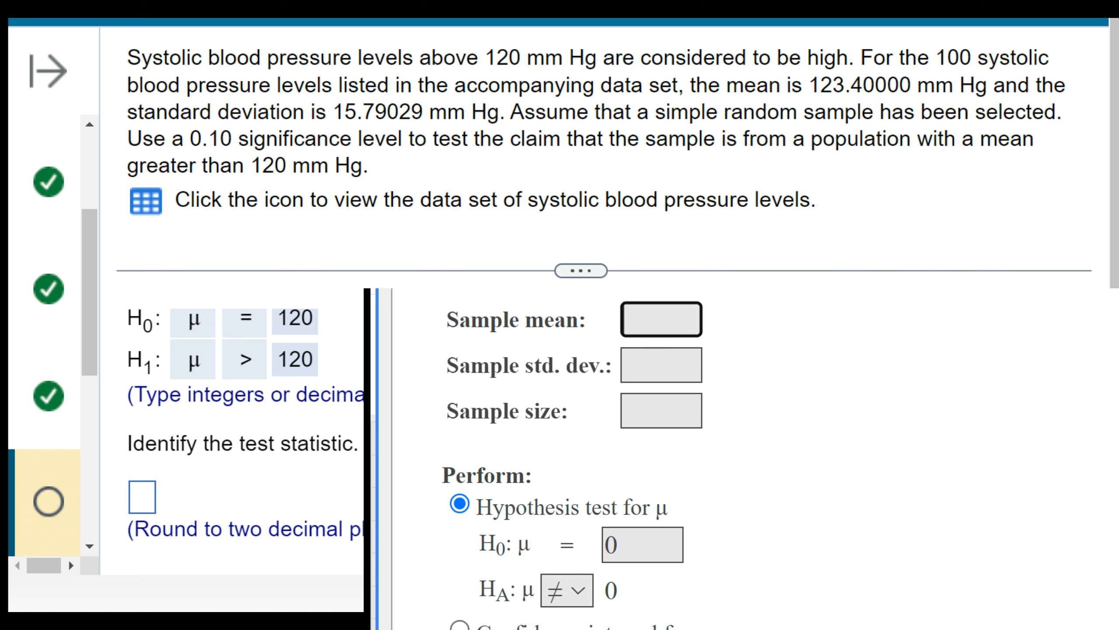
{"action": "left_click", "coordinate": [631, 321]}
{"action": "left_click", "coordinate": [668, 319]}
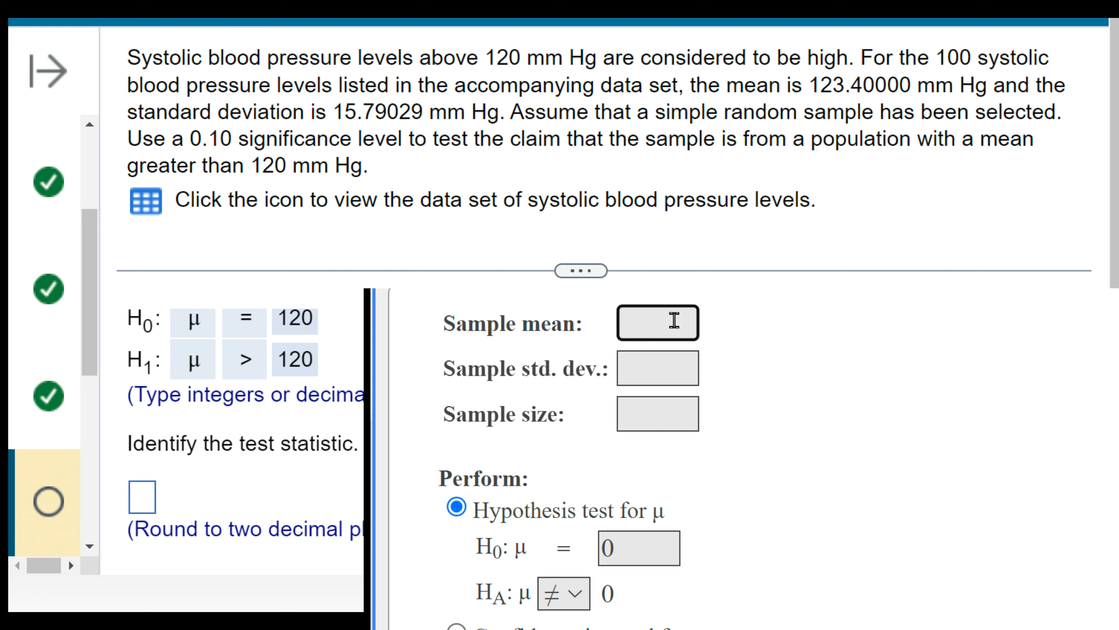
{"action": "type", "text": "123.4"}
{"action": "left_click", "coordinate": [665, 366]}
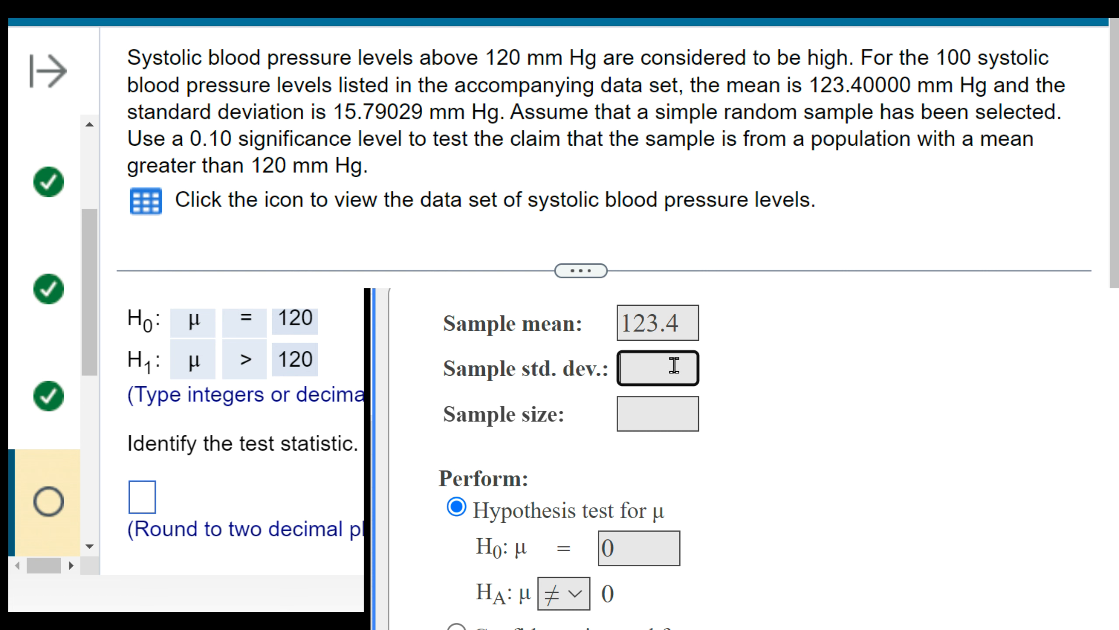
{"action": "type", "text": "15.79029"}
- Find the number of blood pressure levels in the question and enter 100 as the sample size
{"action": "left_click", "coordinate": [653, 410]}
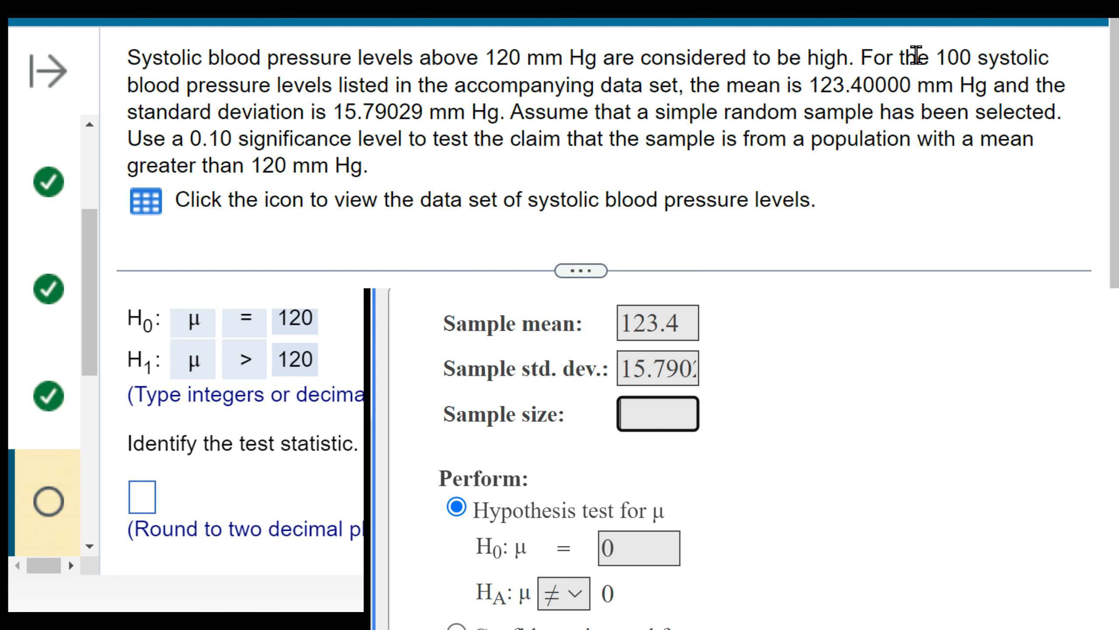
{"action": "left_click_drag", "start_coordinate": [927, 56], "coordinate": [1051, 62]}
{"action": "left_click", "coordinate": [654, 417]}
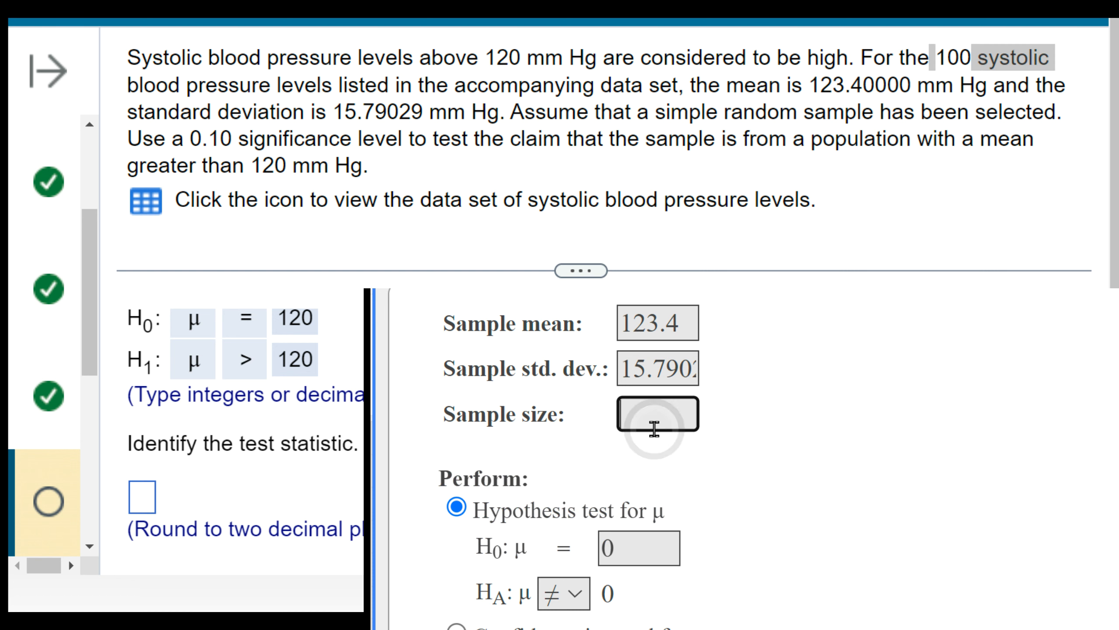
{"action": "type", "text": "100"}
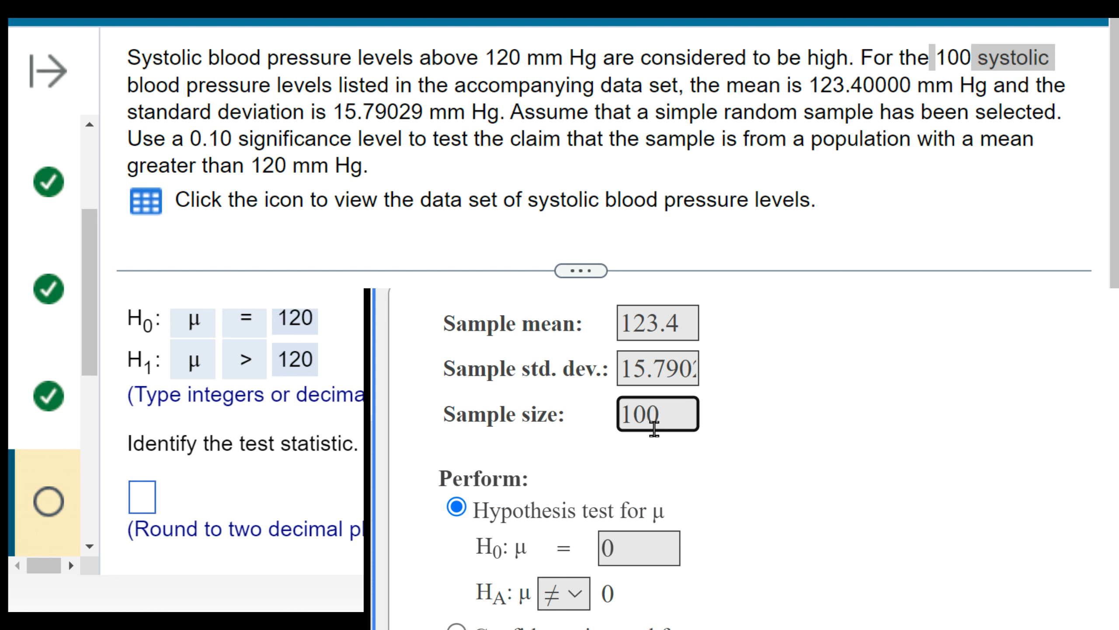
- Set the null hypothesis mean to 120 and the alternative to >, and compute the T test
{"action": "left_click", "coordinate": [626, 544]}
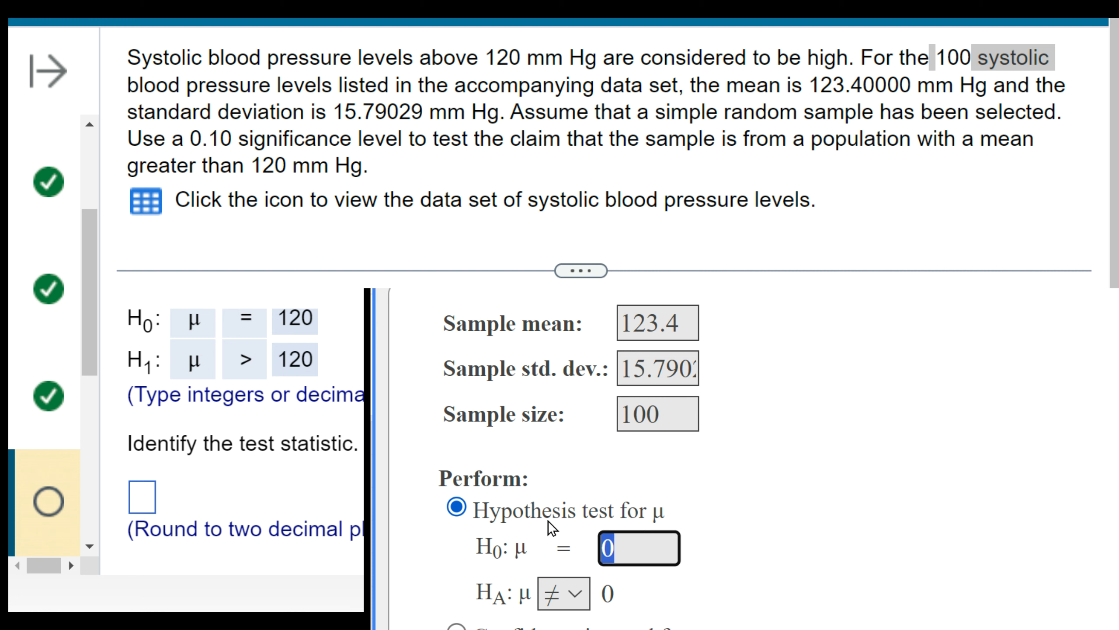
{"action": "type", "text": "120"}
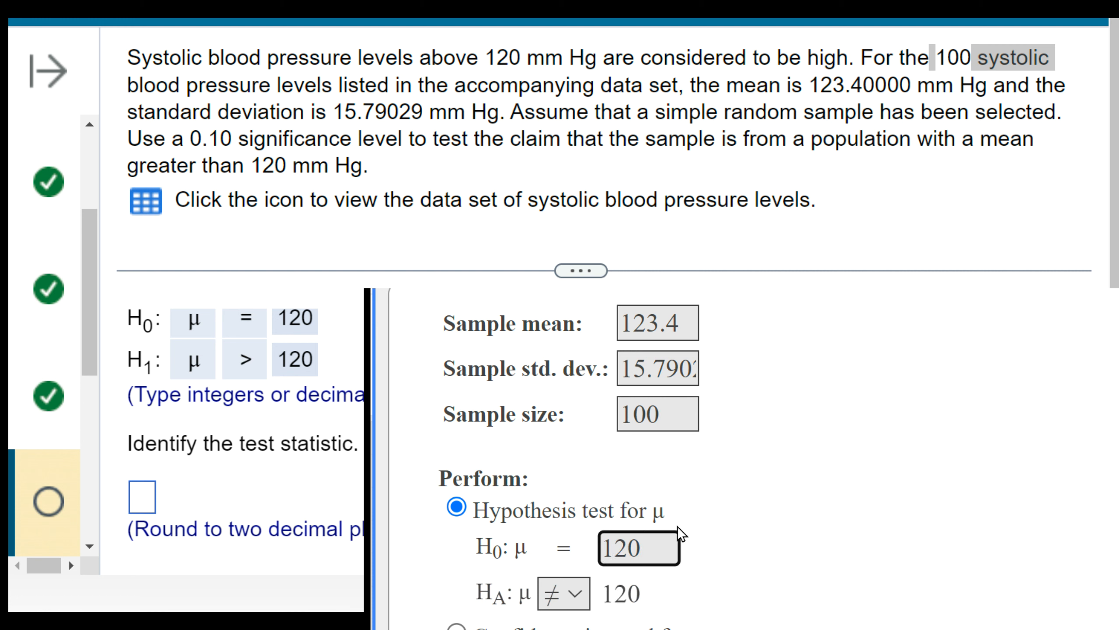
{"action": "left_click", "coordinate": [569, 600]}
{"action": "left_click", "coordinate": [560, 624]}
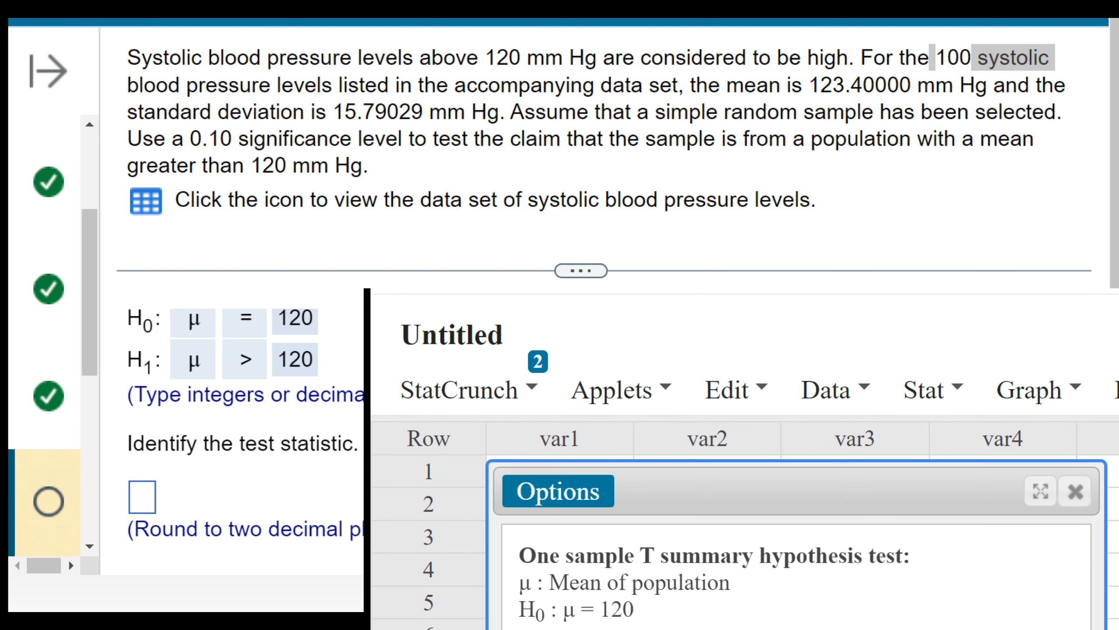
- Reposition the results window to show the whole results table and examine its T-Stat and P-value
{"action": "left_click_drag", "start_coordinate": [912, 488], "coordinate": [876, 446]}
{"action": "left_click_drag", "start_coordinate": [814, 330], "coordinate": [816, 304]}
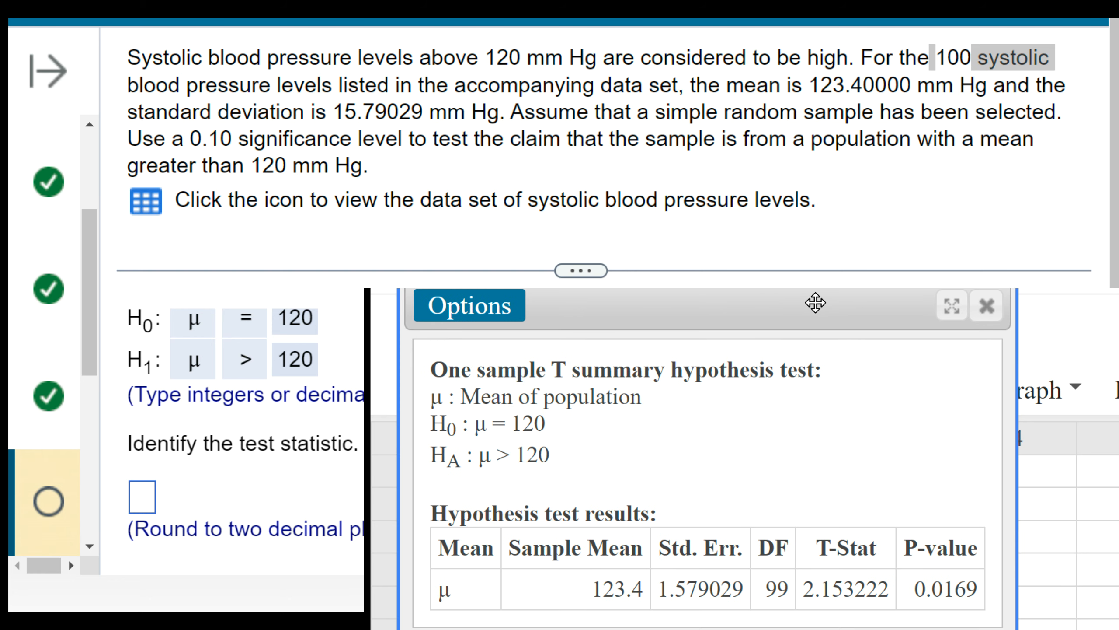
{"action": "left_click_drag", "start_coordinate": [795, 592], "coordinate": [991, 594]}
{"action": "left_click", "coordinate": [943, 588]}
{"action": "left_click", "coordinate": [800, 441]}
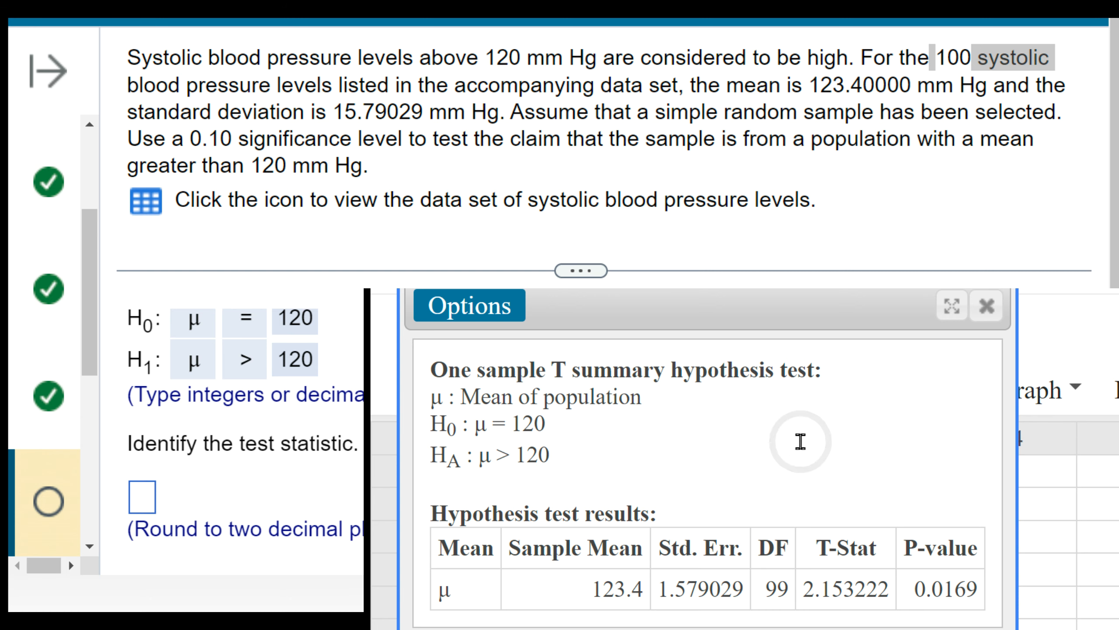
- Enter 2.15 as the test statistic in the homework question and submit it
{"action": "left_click", "coordinate": [132, 494]}
{"action": "scroll", "coordinate": [264, 371], "scroll_direction": "down", "scroll_amount": 1}
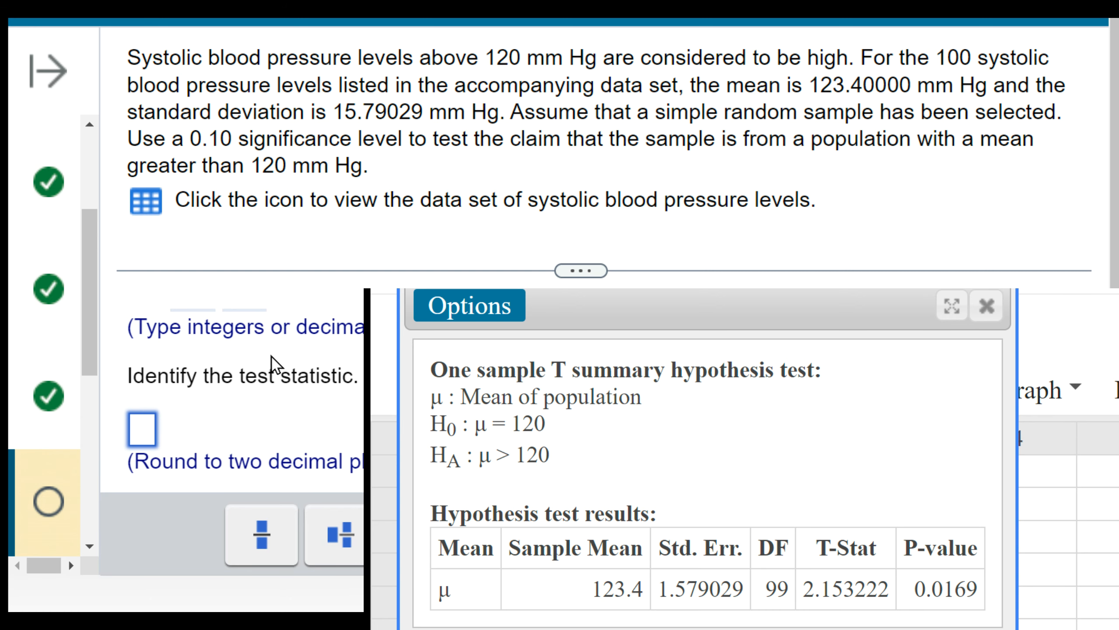
{"action": "type", "text": "2.15"}
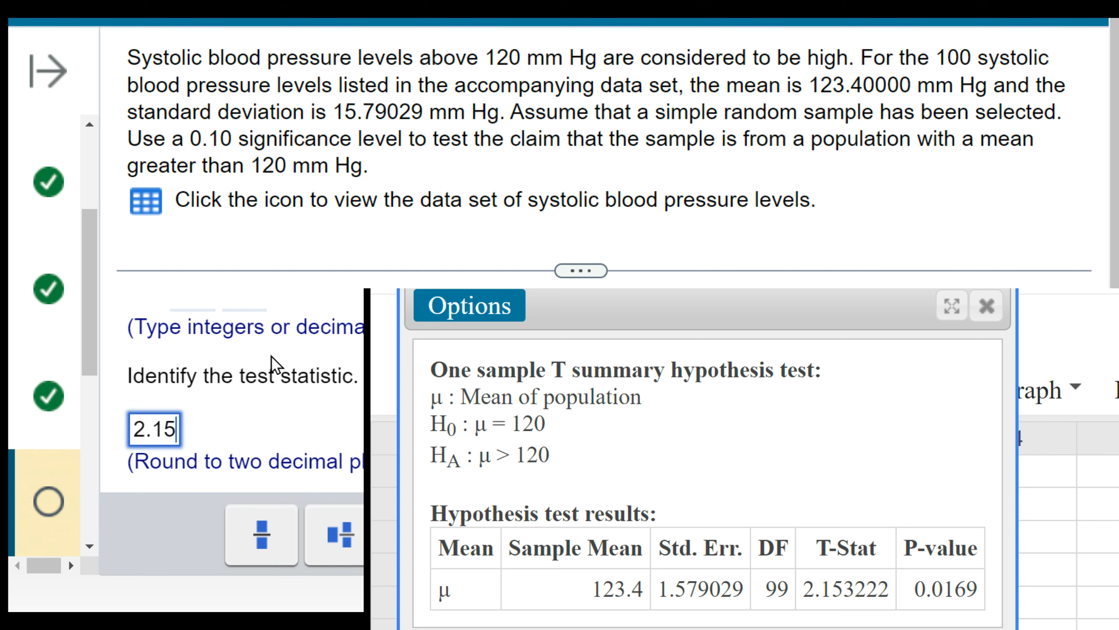
{"action": "key", "text": "Return"}
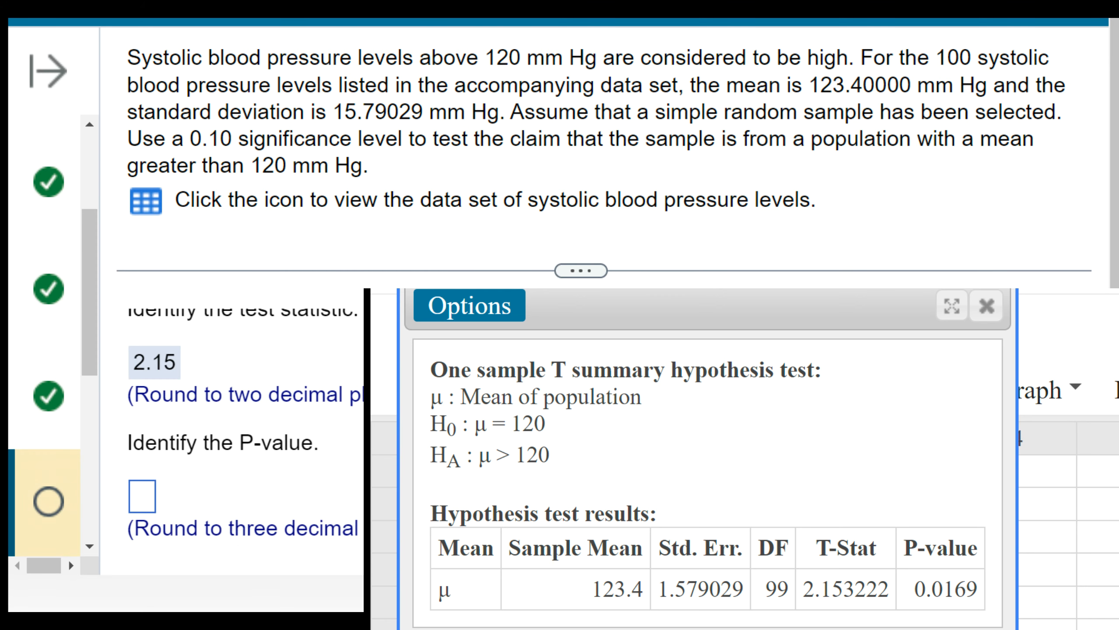
- Enter 0.017 as the P-value in the homework question and submit it
{"action": "left_click", "coordinate": [142, 497]}
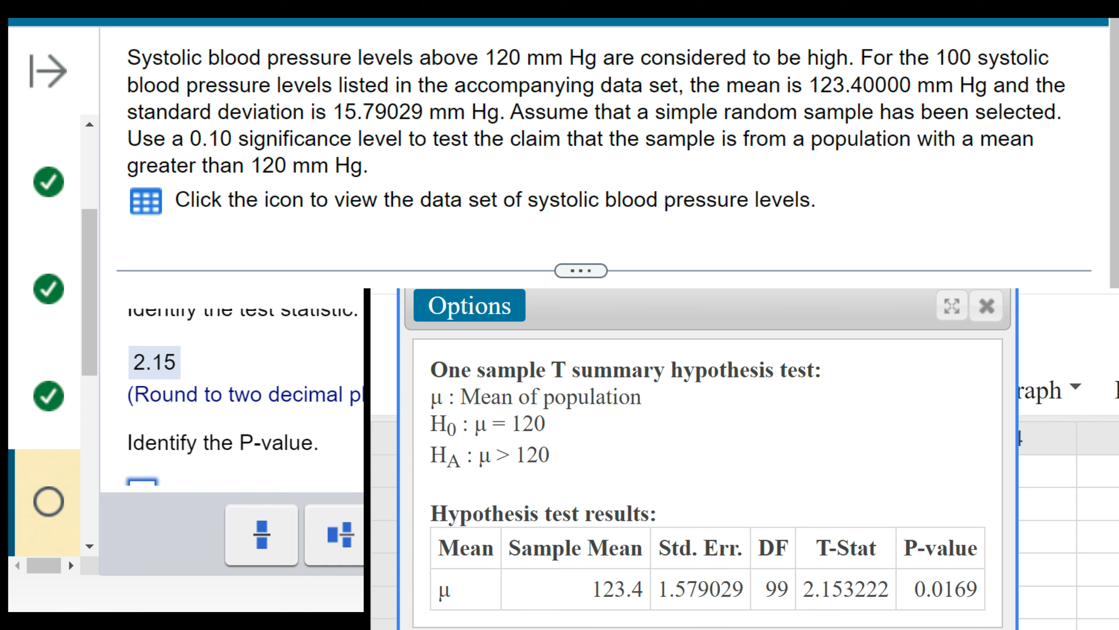
{"action": "type", "text": "0.017"}
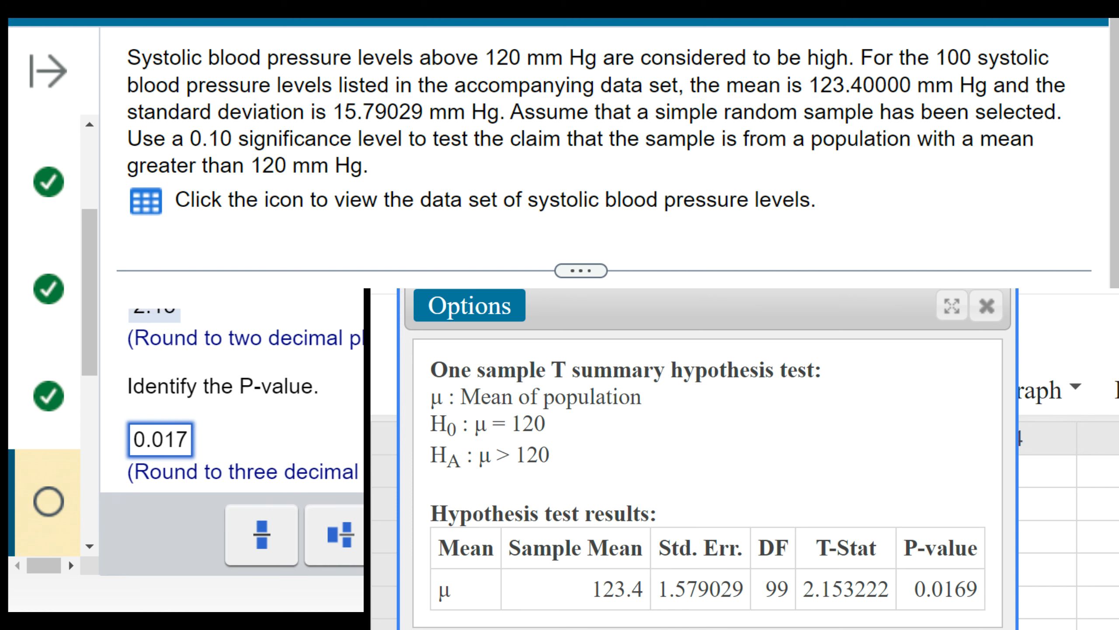
{"action": "key", "text": "Return"}
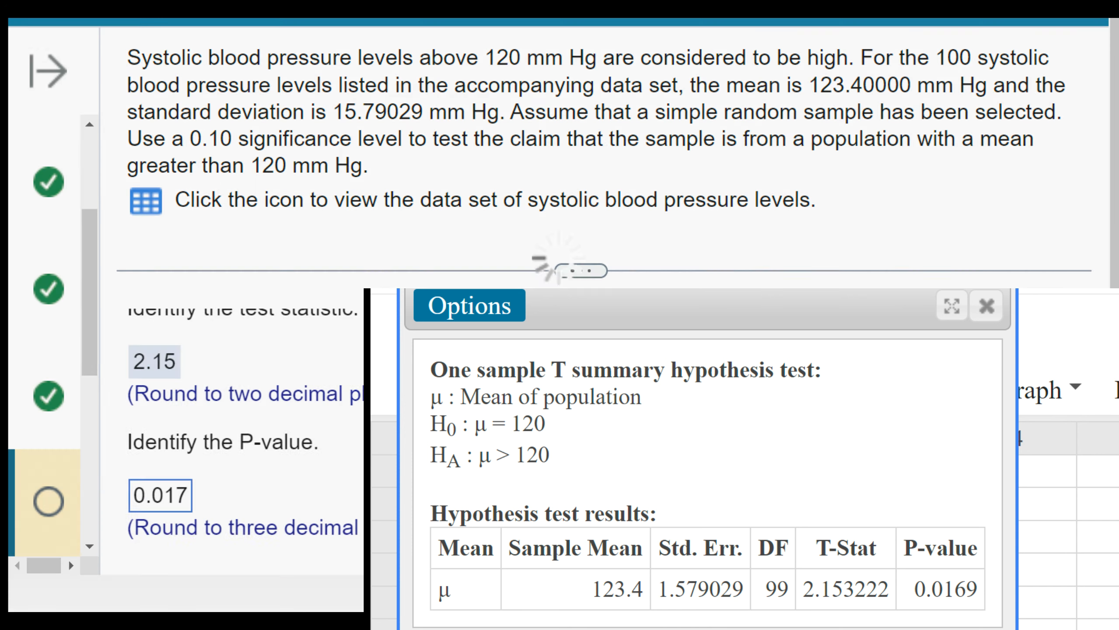
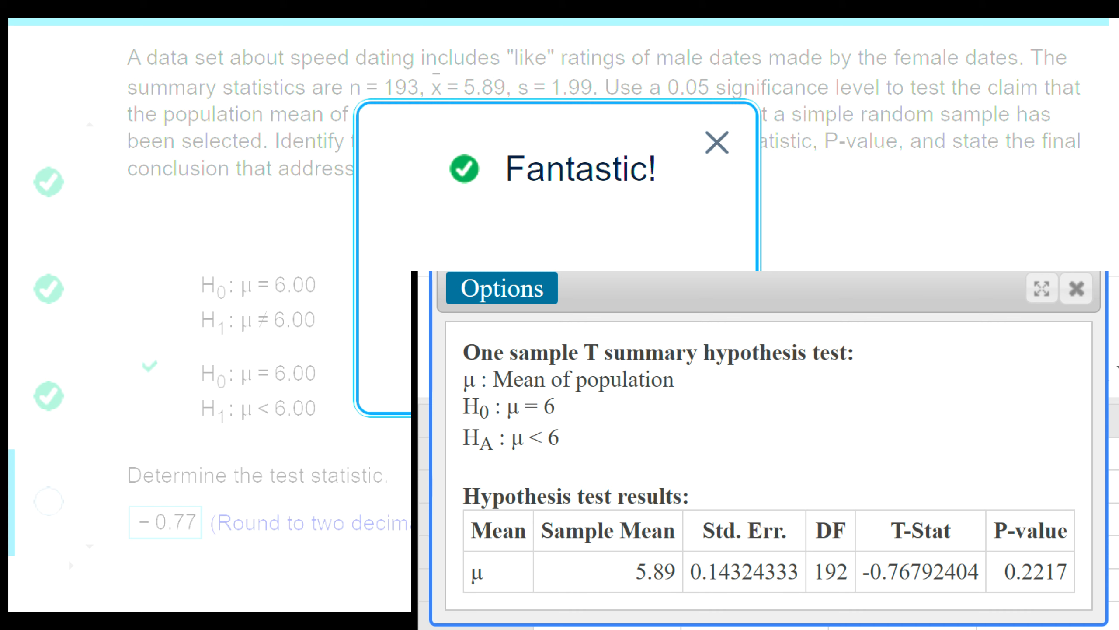
- Enter 0.222 as the P-value in the speed dating question and submit it
{"action": "left_click", "coordinate": [142, 527]}
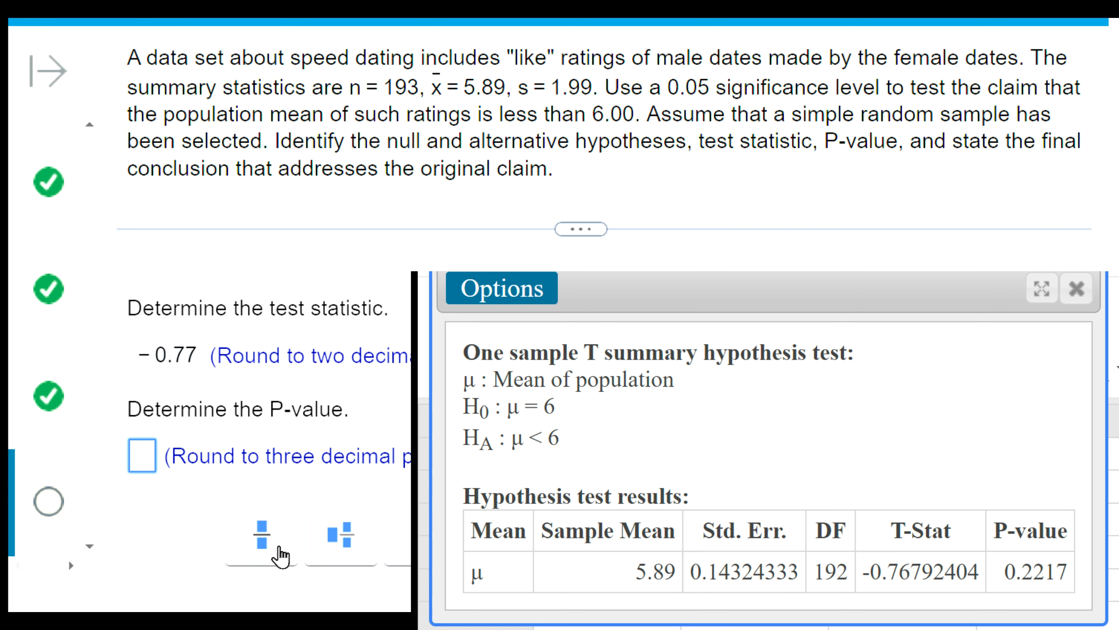
{"action": "type", "text": "0.222"}
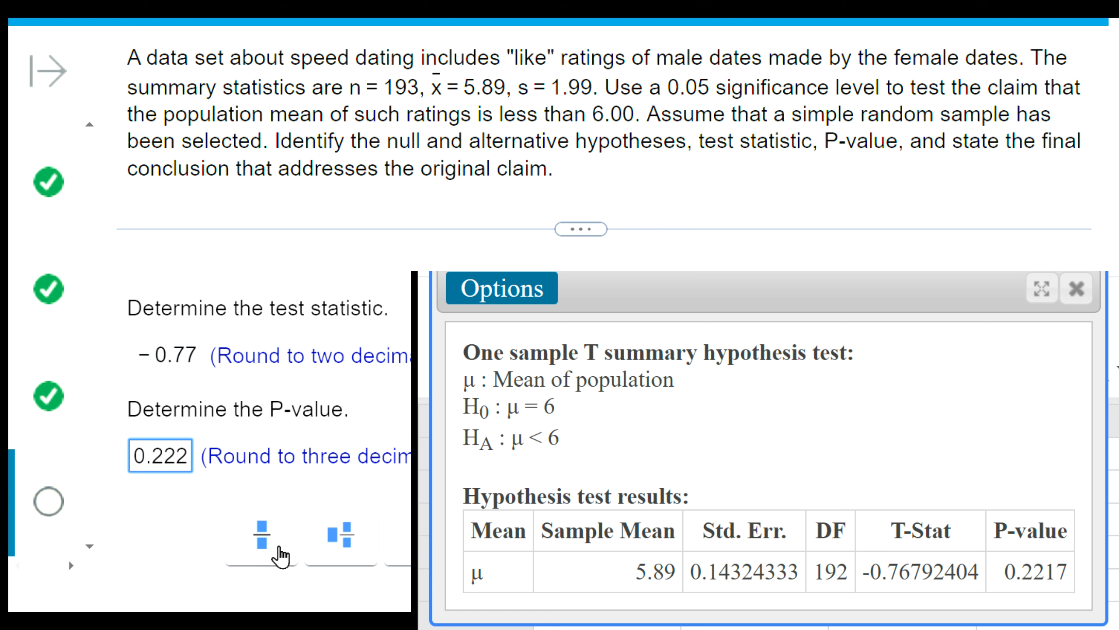
{"action": "key", "text": "Return"}
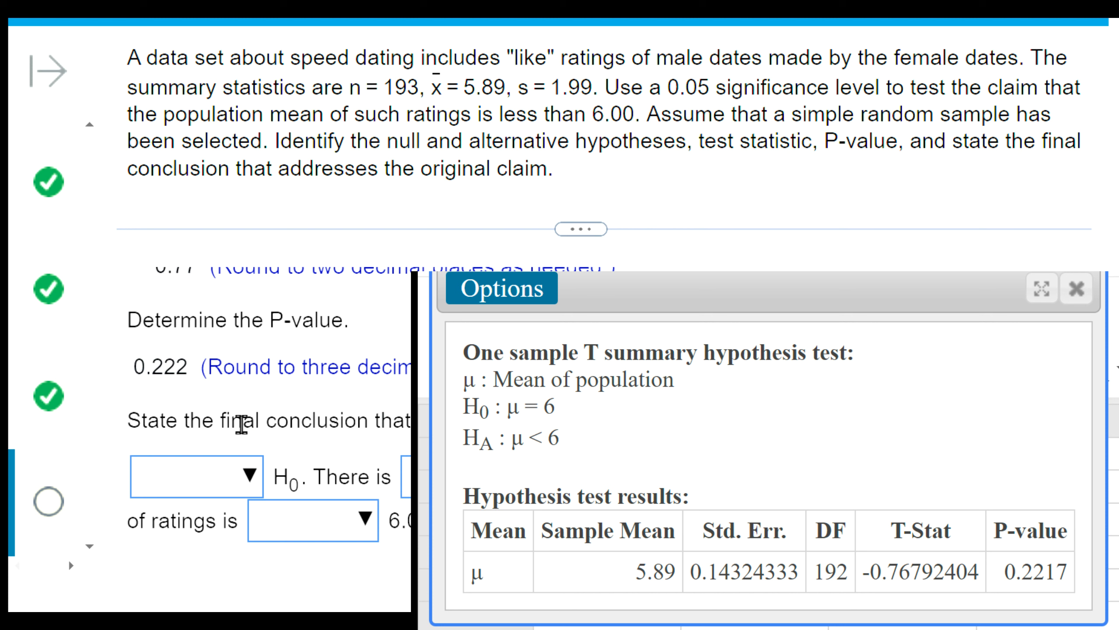
- Compare the P-value with the 0.05 significance level, choose "Fail to reject" for H0, and select the evidence wording in the conclusion
{"action": "left_click_drag", "start_coordinate": [653, 84], "coordinate": [738, 84]}
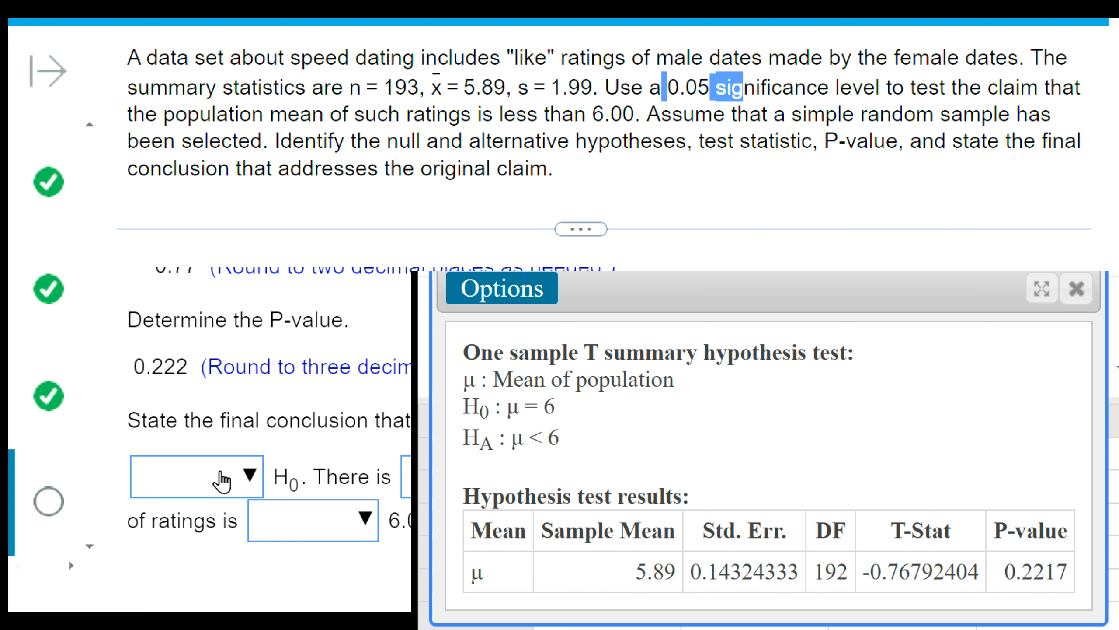
{"action": "left_click", "coordinate": [225, 475]}
{"action": "left_click", "coordinate": [234, 355]}
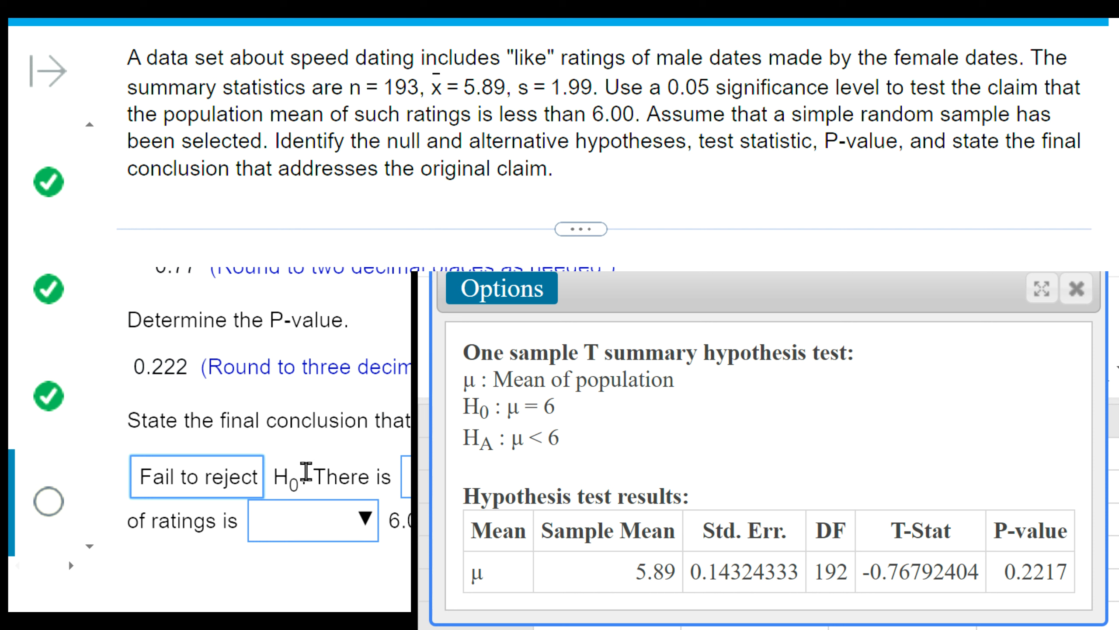
{"action": "left_click", "coordinate": [170, 363]}
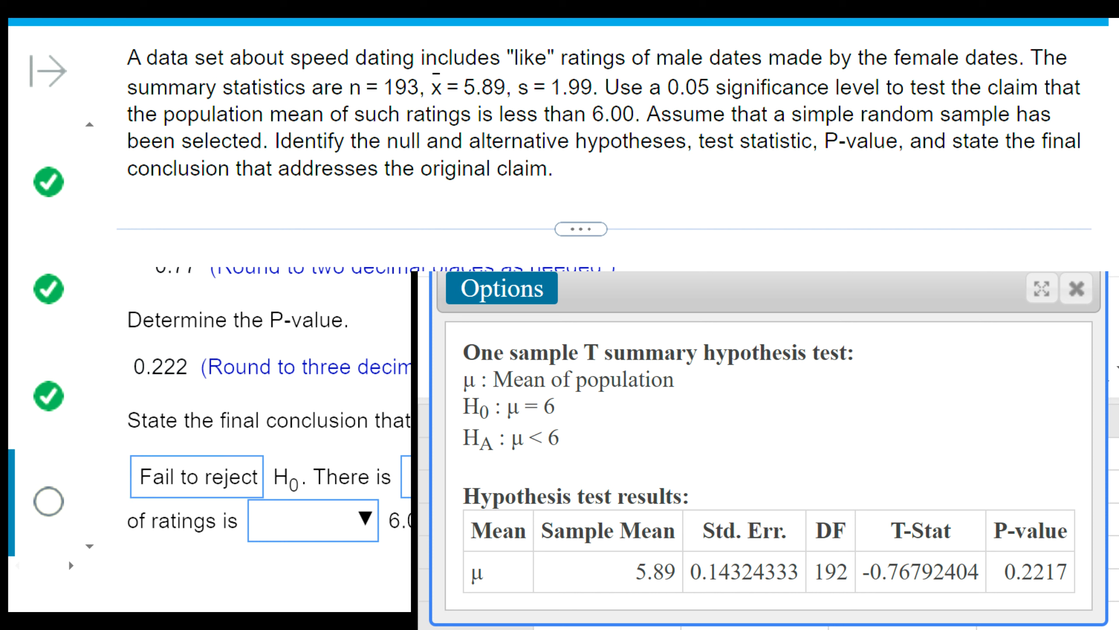
{"action": "left_click", "coordinate": [445, 478]}
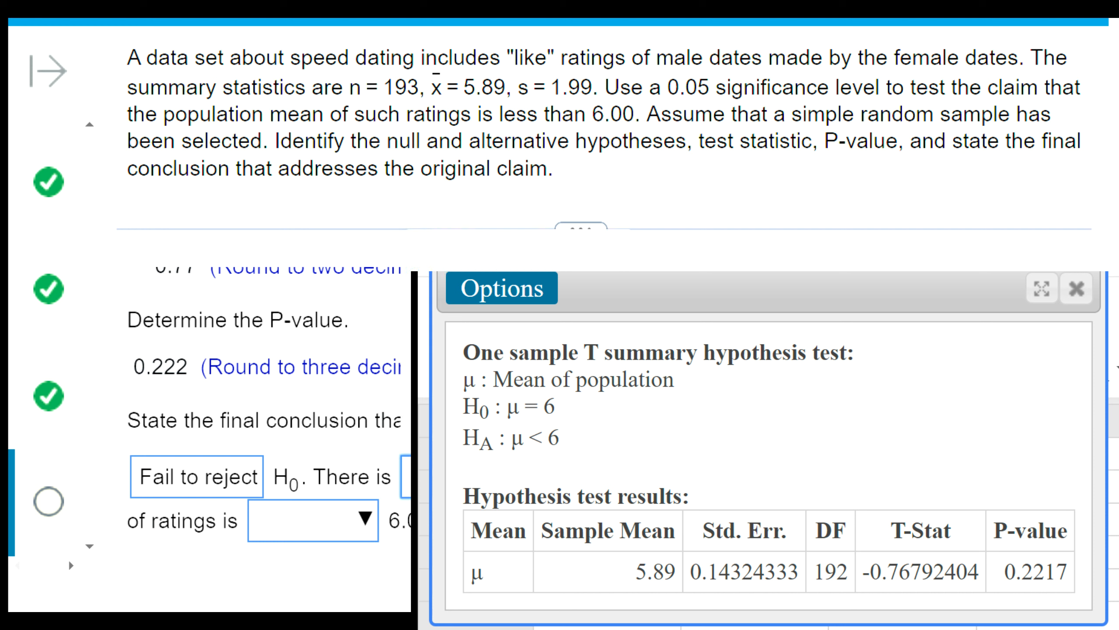
{"action": "left_click", "coordinate": [507, 366]}
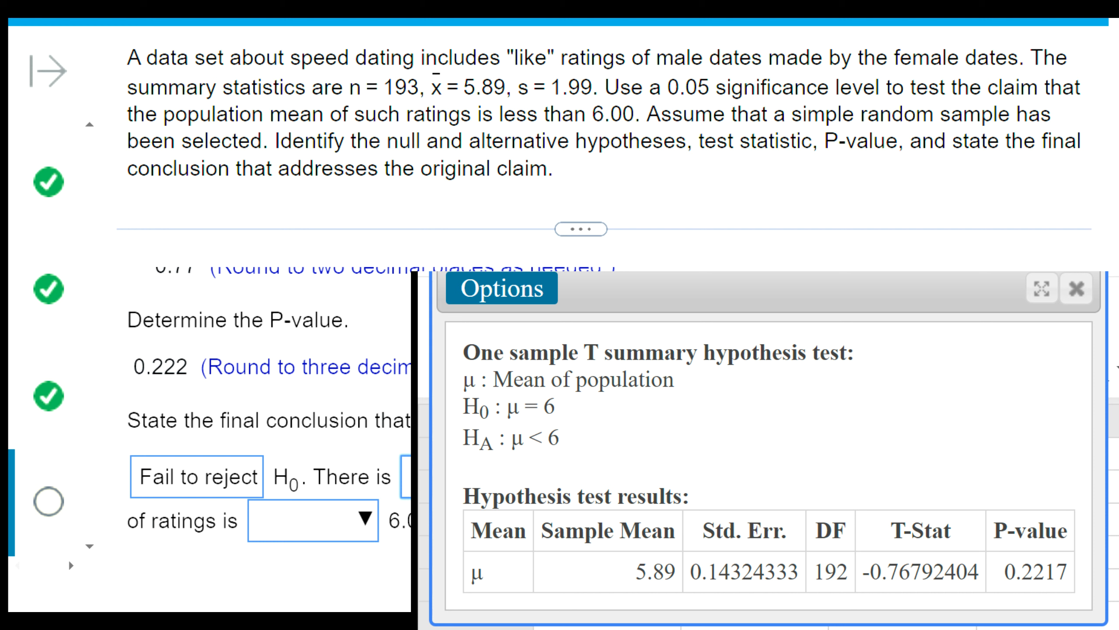
- Complete the conclusion's claim about the mean of ratings by choosing "less than" as the comparison with 6.00
{"action": "left_click_drag", "start_coordinate": [127, 521], "coordinate": [388, 521]}
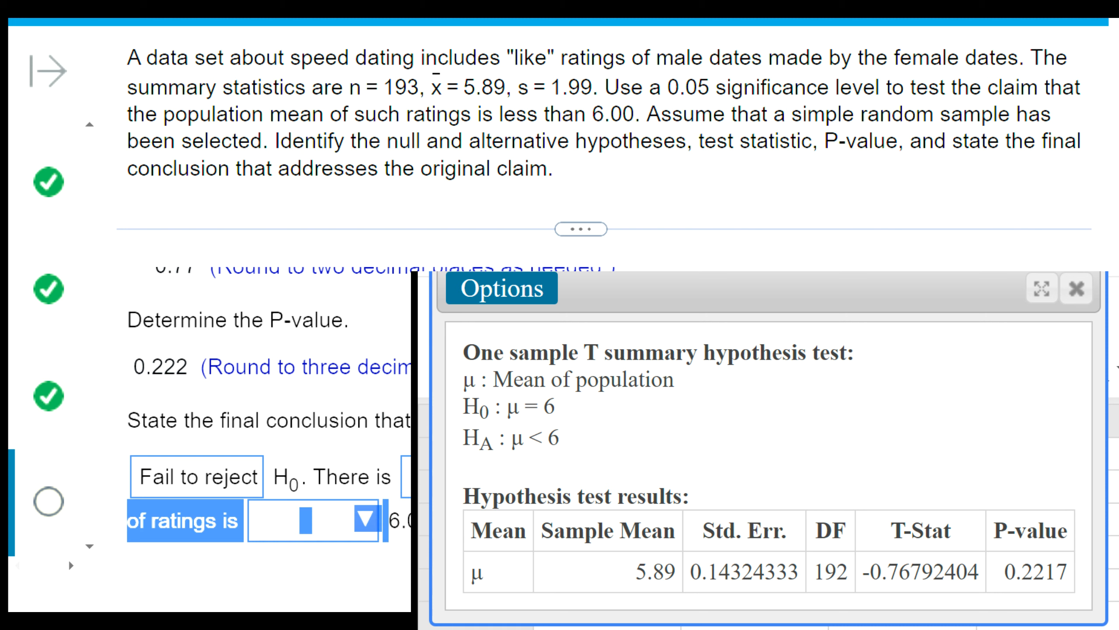
{"action": "left_click_drag", "start_coordinate": [305, 520], "coordinate": [215, 523]}
{"action": "left_click", "coordinate": [338, 533]}
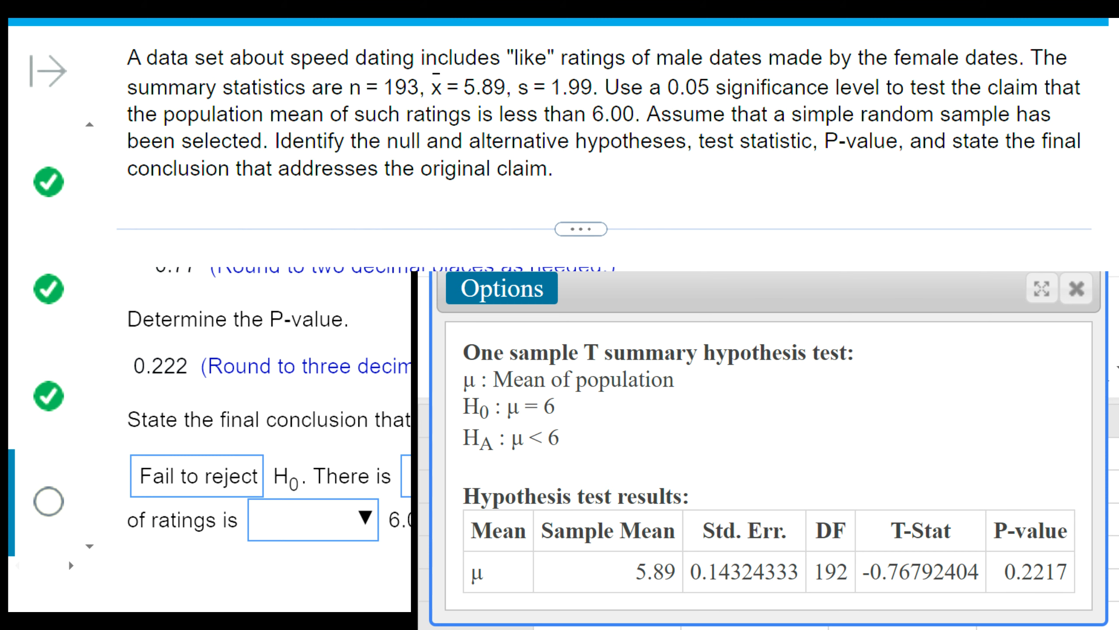
{"action": "scroll", "coordinate": [264, 440], "scroll_direction": "up", "scroll_amount": 3}
{"action": "scroll", "coordinate": [265, 440], "scroll_direction": "down", "scroll_amount": 3}
{"action": "scroll", "coordinate": [264, 441], "scroll_direction": "up", "scroll_amount": 4}
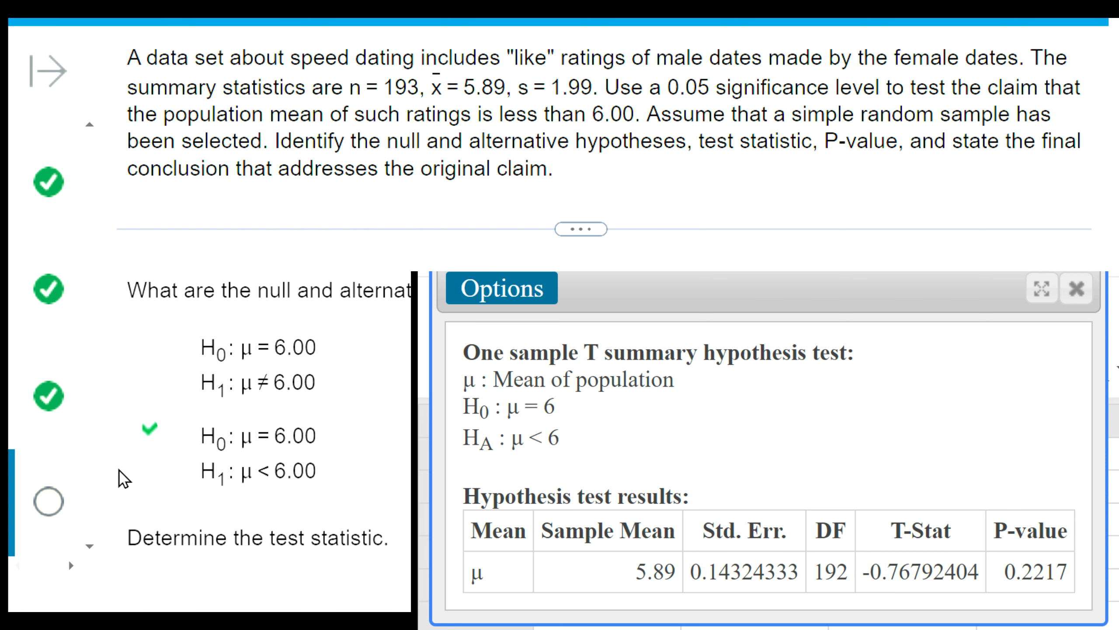
{"action": "scroll", "coordinate": [245, 483], "scroll_direction": "down", "scroll_amount": 5}
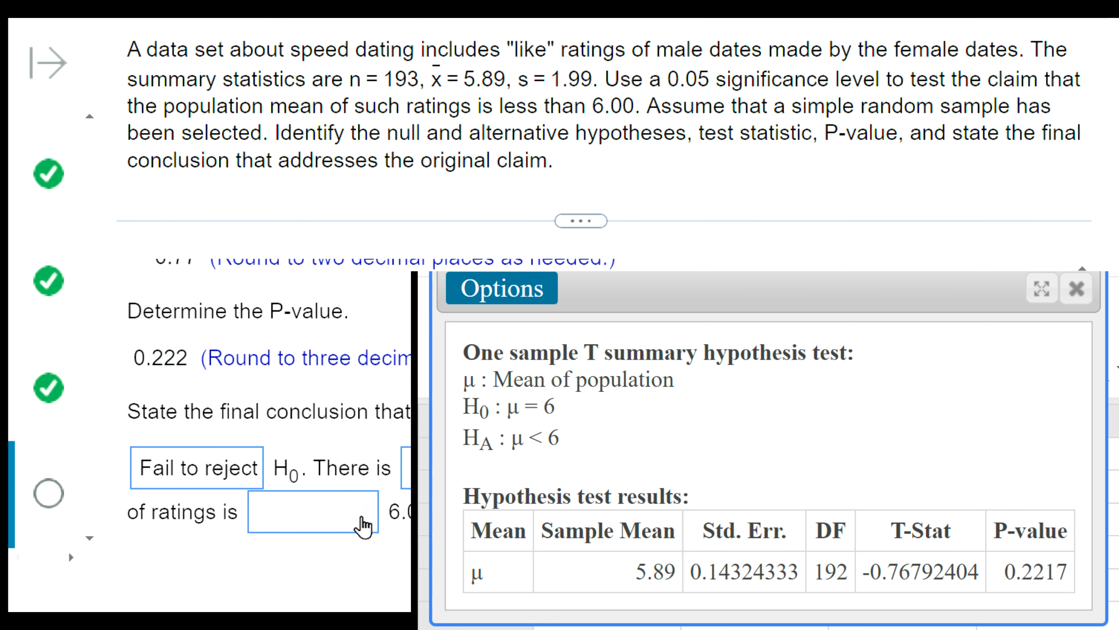
{"action": "left_click", "coordinate": [363, 523]}
{"action": "left_click", "coordinate": [386, 260]}
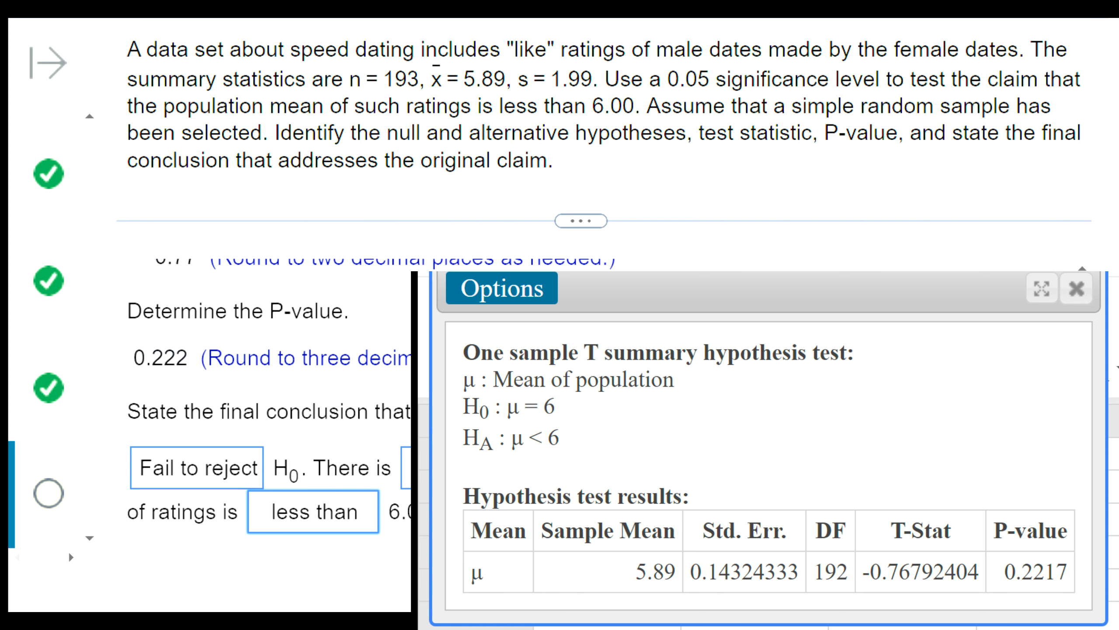
- Review the completed conclusion, checking the H0 decision, the evidence wording and the claim about the mean of ratings
{"action": "left_click", "coordinate": [306, 463]}
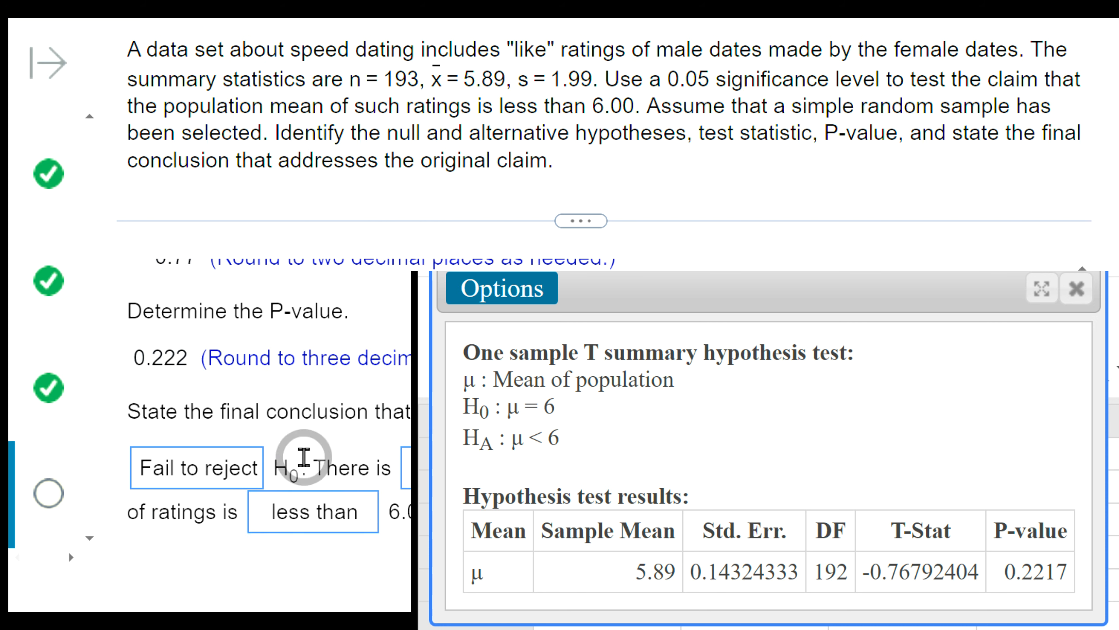
{"action": "left_click_drag", "start_coordinate": [311, 466], "coordinate": [396, 467]}
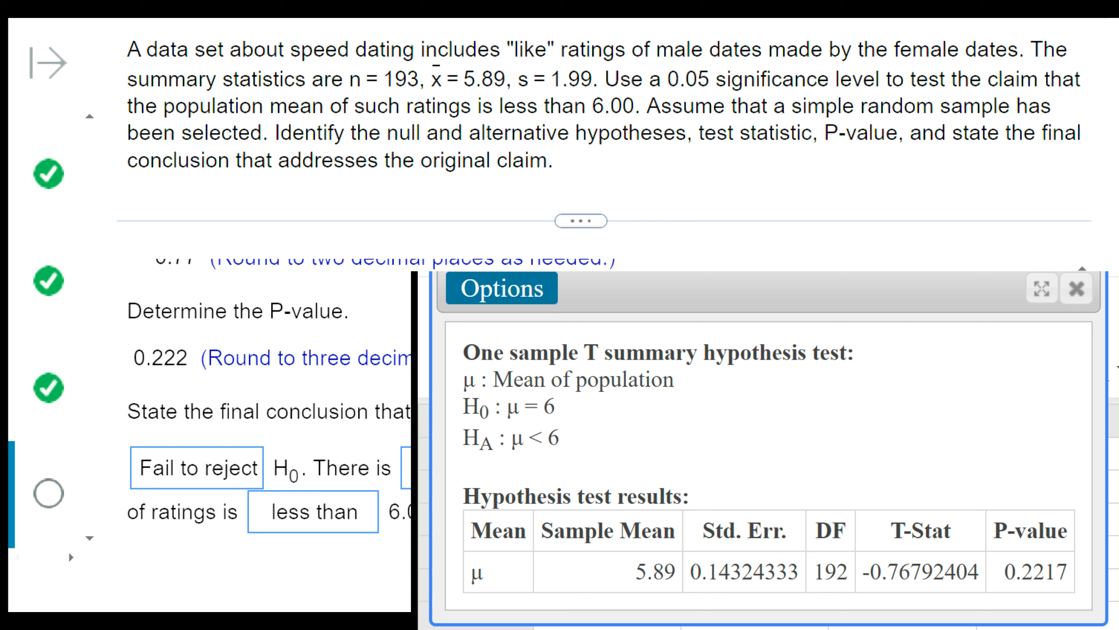
{"action": "left_click_drag", "start_coordinate": [127, 512], "coordinate": [388, 513]}
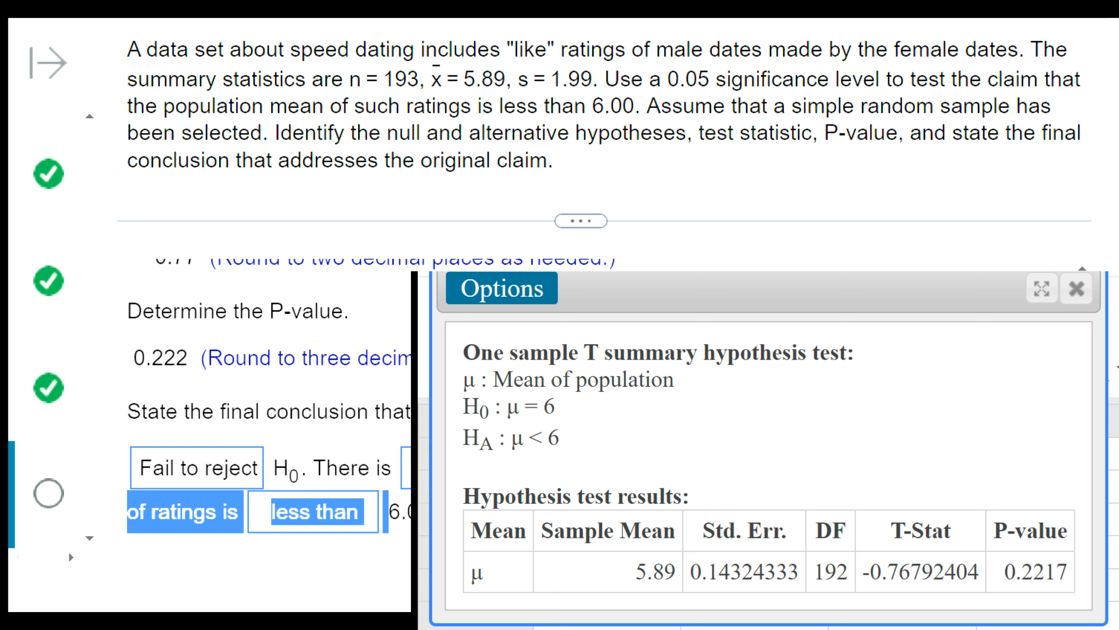
{"action": "left_click_drag", "start_coordinate": [304, 468], "coordinate": [116, 469]}
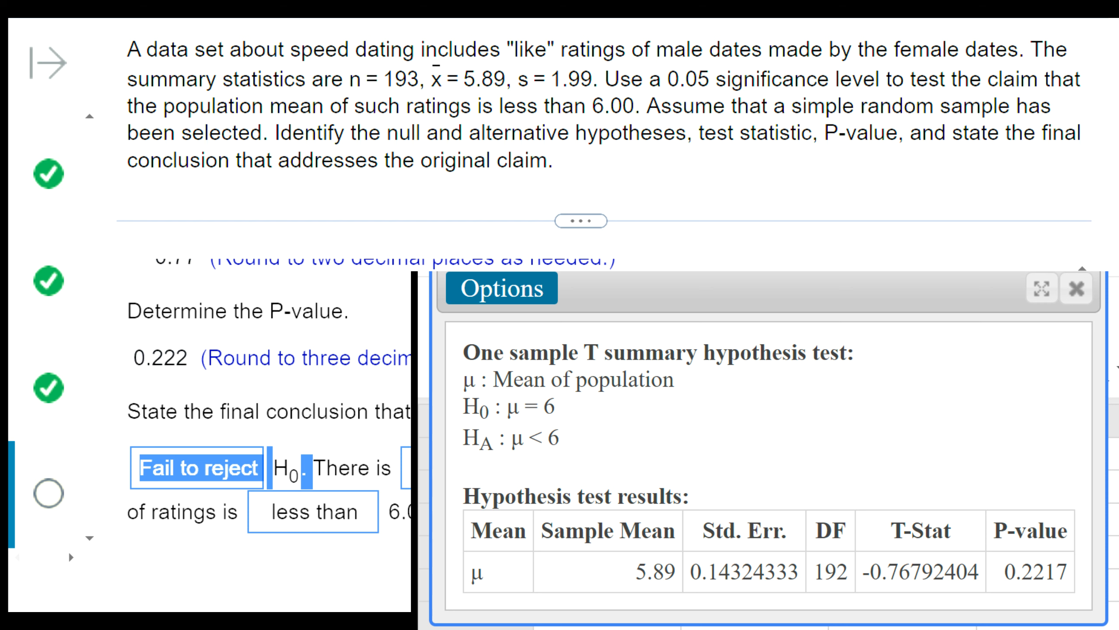
{"action": "left_click", "coordinate": [287, 471]}
{"action": "left_click_drag", "start_coordinate": [288, 474], "coordinate": [110, 480]}
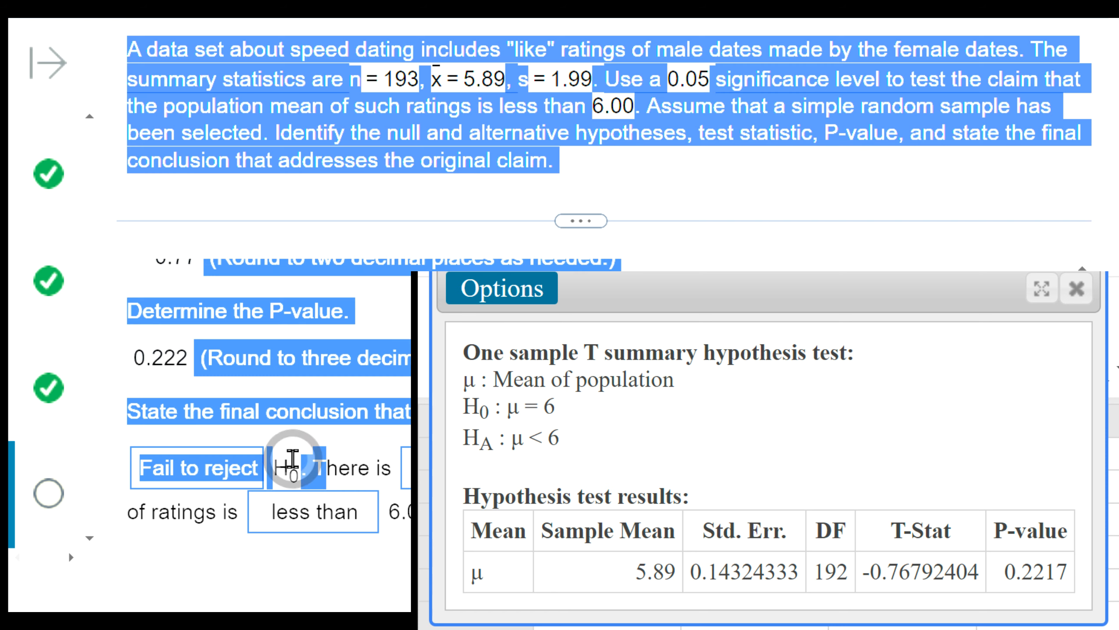
{"action": "left_click", "coordinate": [116, 475]}
{"action": "left_click_drag", "start_coordinate": [116, 475], "coordinate": [293, 469]}
{"action": "key", "text": "ctrl"}
{"action": "key", "text": "ctrl"}
{"action": "key", "text": "ctrl"}
{"action": "key", "text": "ctrl"}
{"action": "key", "text": "ctrl"}
{"action": "key", "text": "ctrl"}
{"action": "key", "text": "ctrl"}
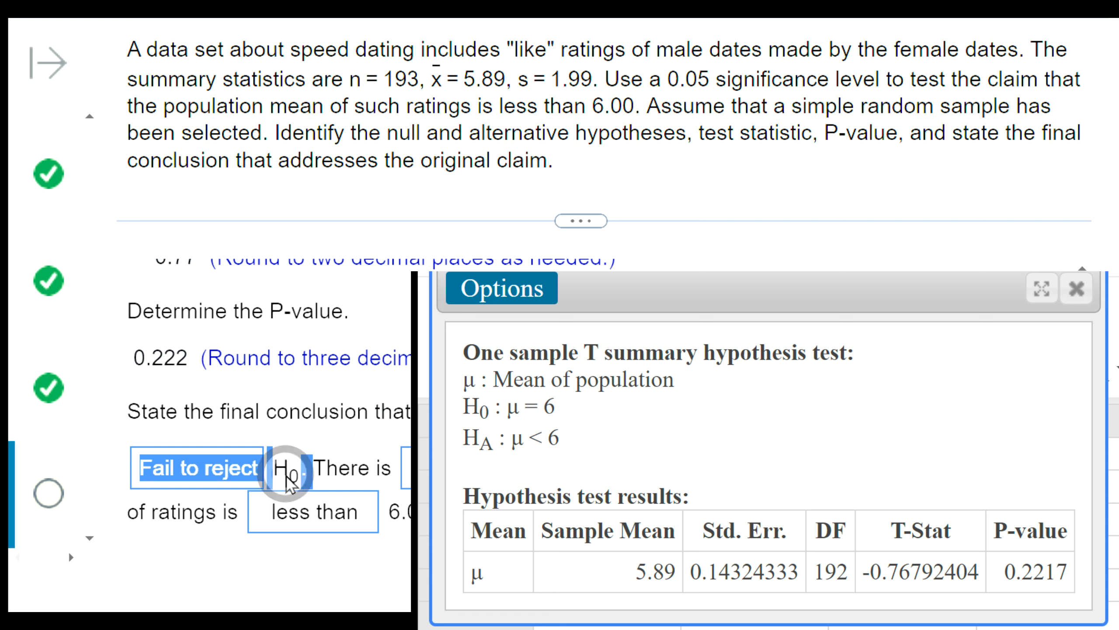
{"action": "left_click", "coordinate": [327, 460]}
{"action": "left_click_drag", "start_coordinate": [333, 461], "coordinate": [118, 469]}
{"action": "left_click", "coordinate": [282, 465]}
{"action": "left_click", "coordinate": [331, 440]}
{"action": "left_click_drag", "start_coordinate": [326, 464], "coordinate": [112, 457]}
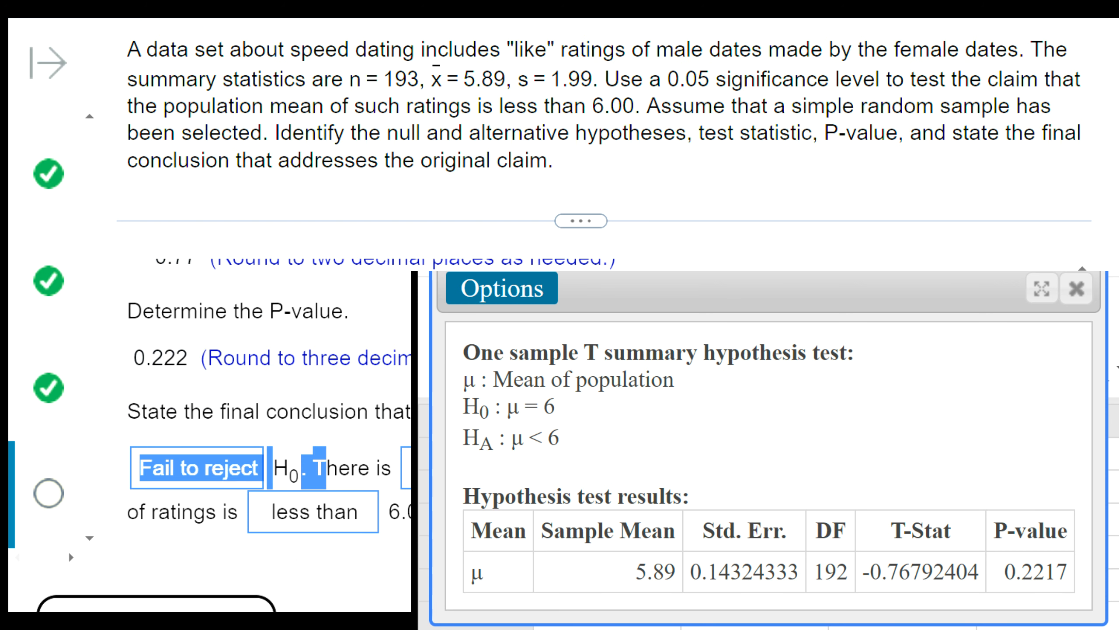
{"action": "left_click", "coordinate": [362, 471]}
{"action": "left_click_drag", "start_coordinate": [312, 467], "coordinate": [397, 467]}
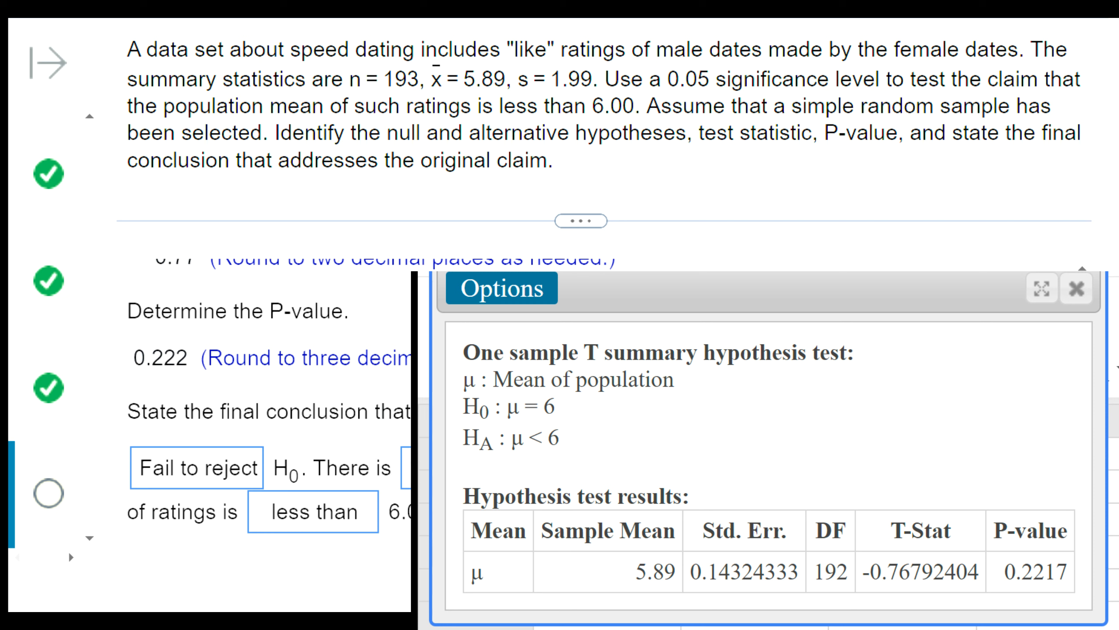
{"action": "left_click_drag", "start_coordinate": [128, 512], "coordinate": [388, 513]}
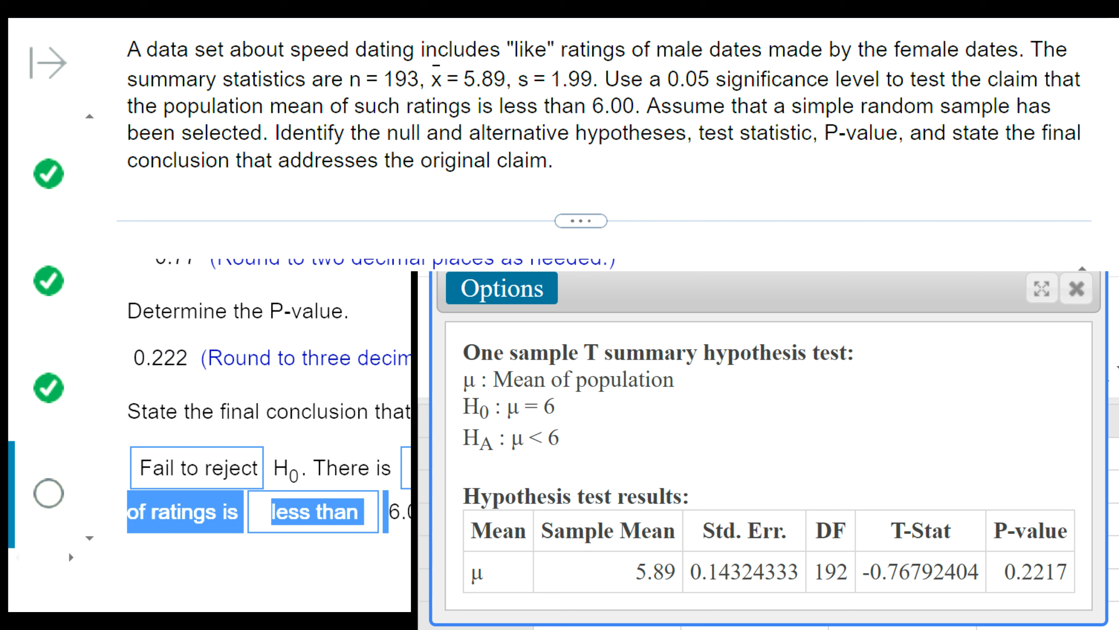
{"action": "left_click", "coordinate": [388, 512]}
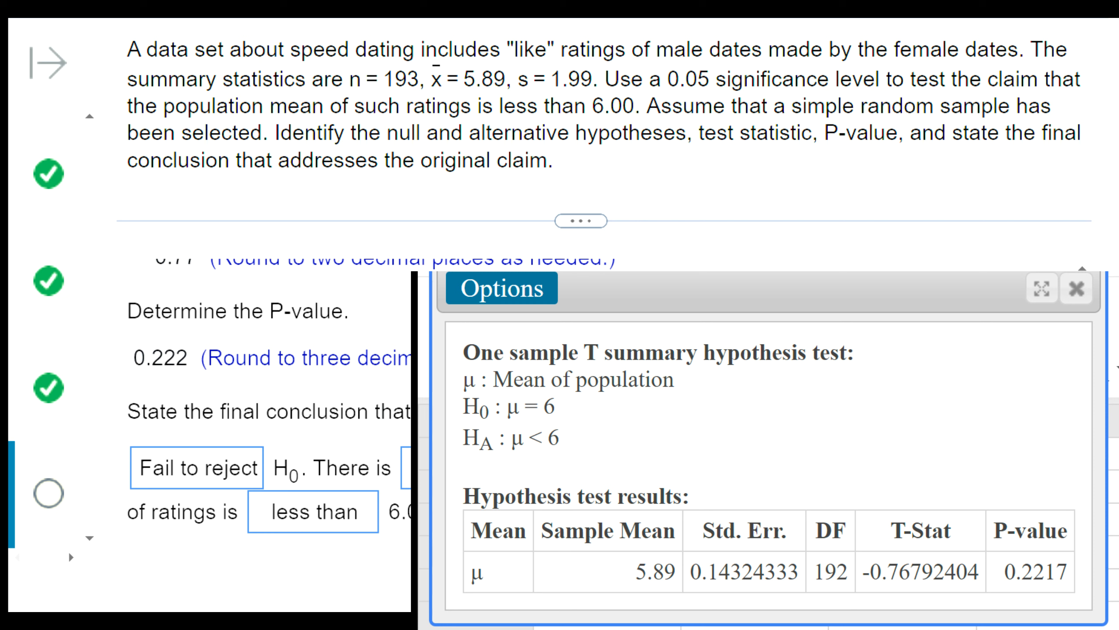
{"action": "left_click_drag", "start_coordinate": [316, 467], "coordinate": [387, 513]}
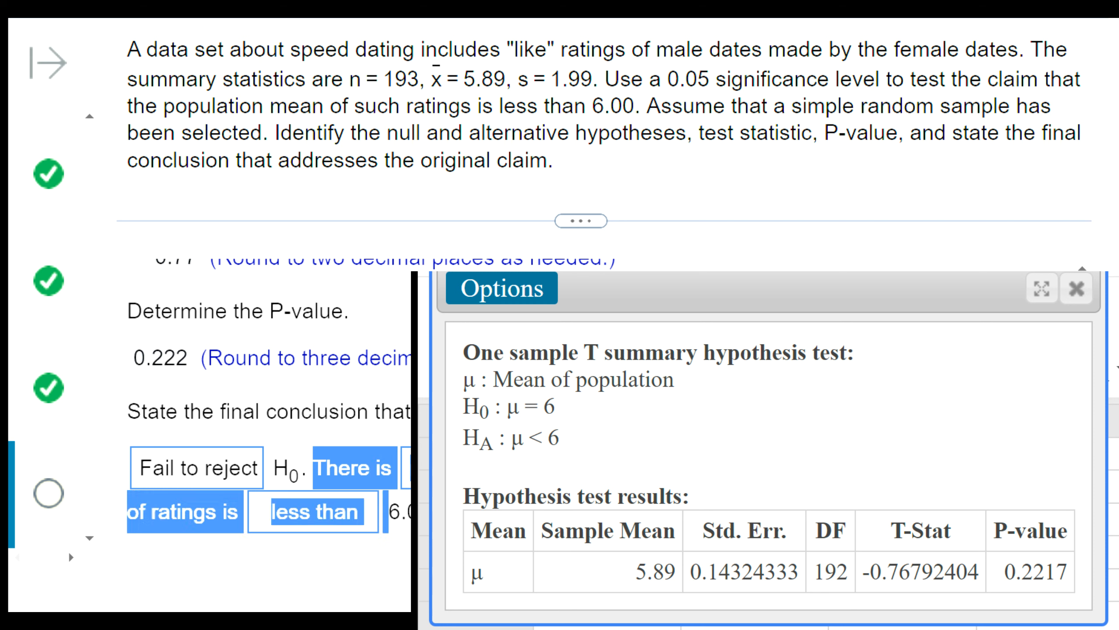
{"action": "left_click", "coordinate": [388, 514]}
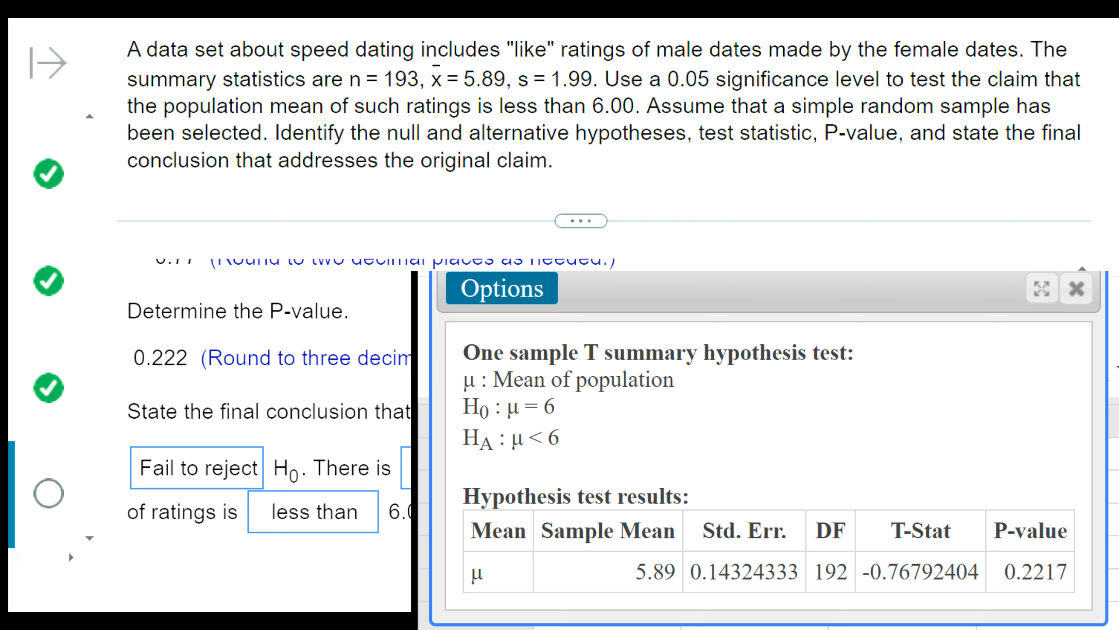
- Submit the speed dating conclusion and continue to the question on lead concentrations in Ayurveda medicines
{"action": "key", "text": "Return"}
{"action": "key", "text": "Return"}
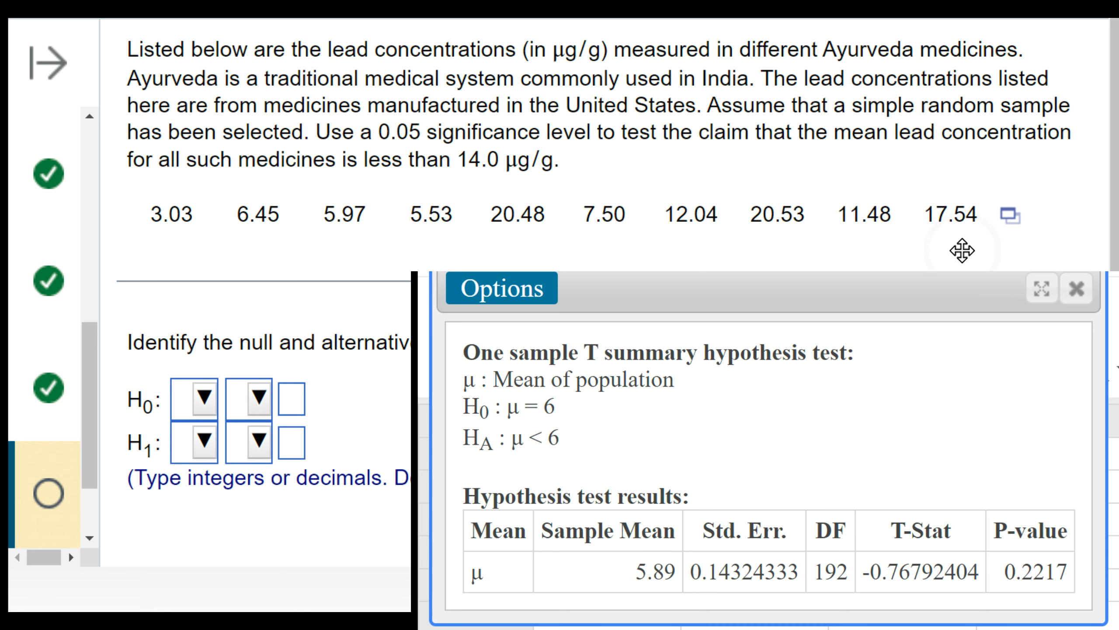
- Open the lead concentration data set in StatCrunch, closing the previous results, and reposition its window to show the data and commands
{"action": "left_click", "coordinate": [1003, 221]}
{"action": "left_click", "coordinate": [980, 275]}
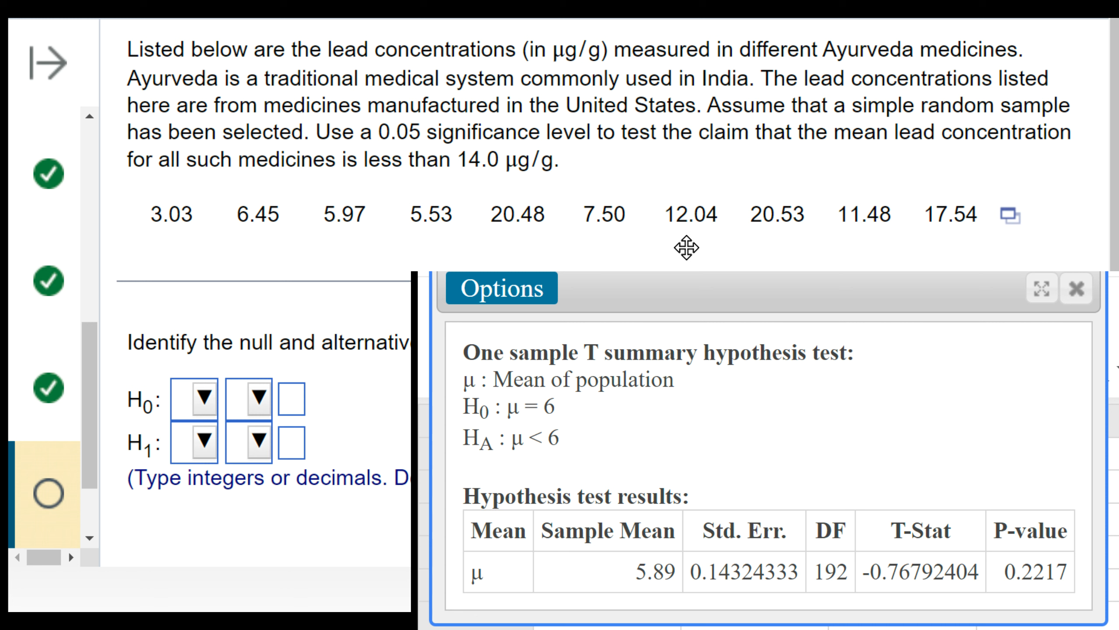
{"action": "left_click", "coordinate": [1074, 292]}
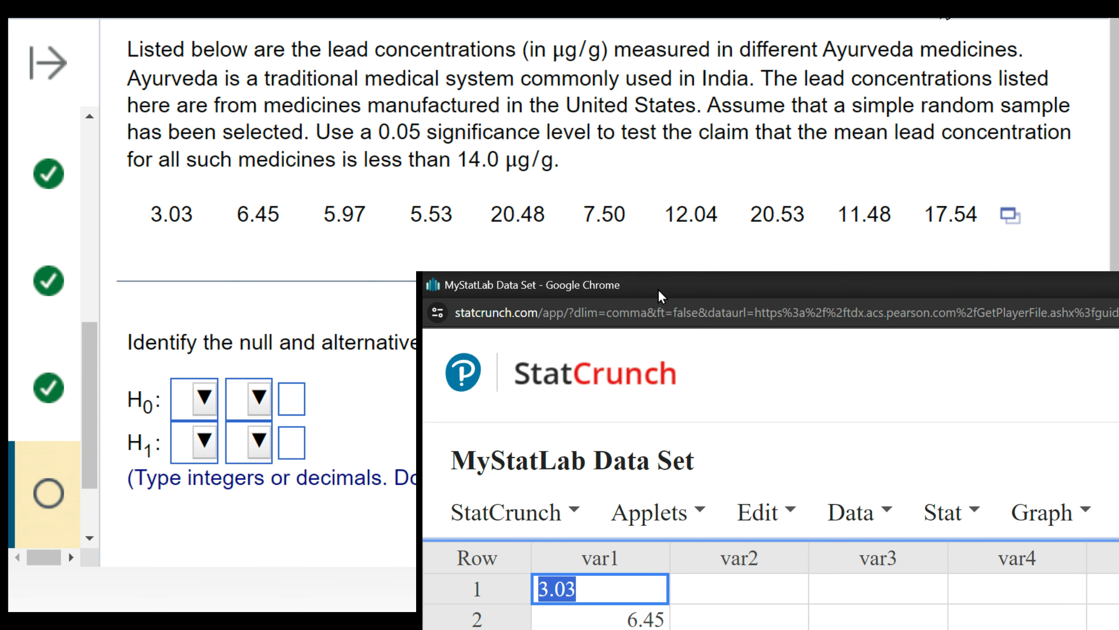
{"action": "left_click_drag", "start_coordinate": [748, 285], "coordinate": [702, 0]}
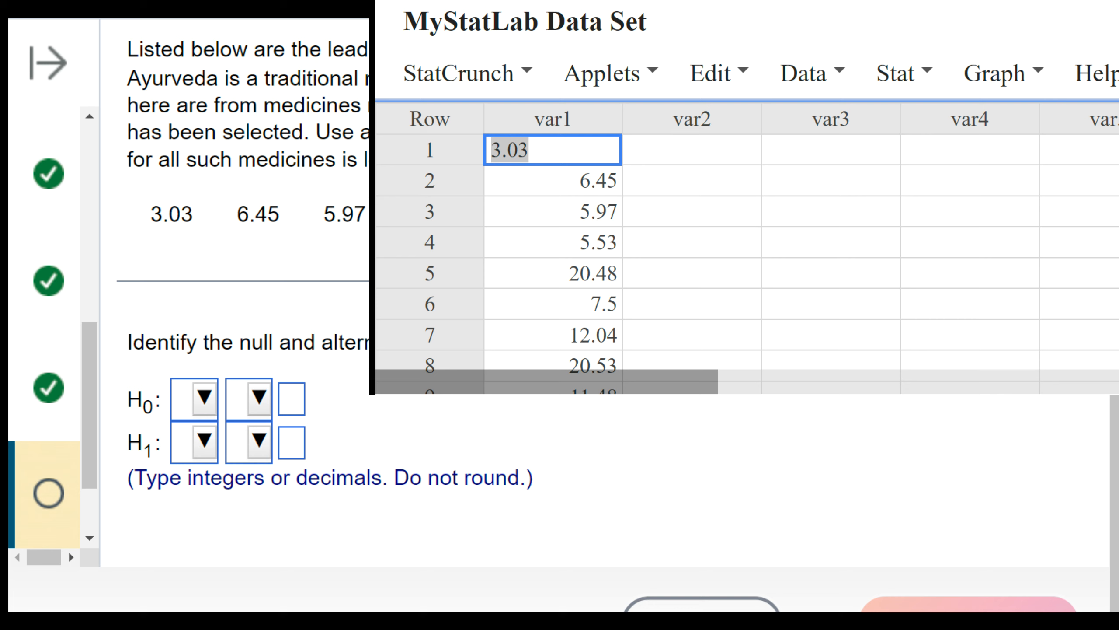
- Start a one-sample T test with data and select the var1 column for it
{"action": "left_click", "coordinate": [895, 57]}
{"action": "left_click", "coordinate": [1074, 322]}
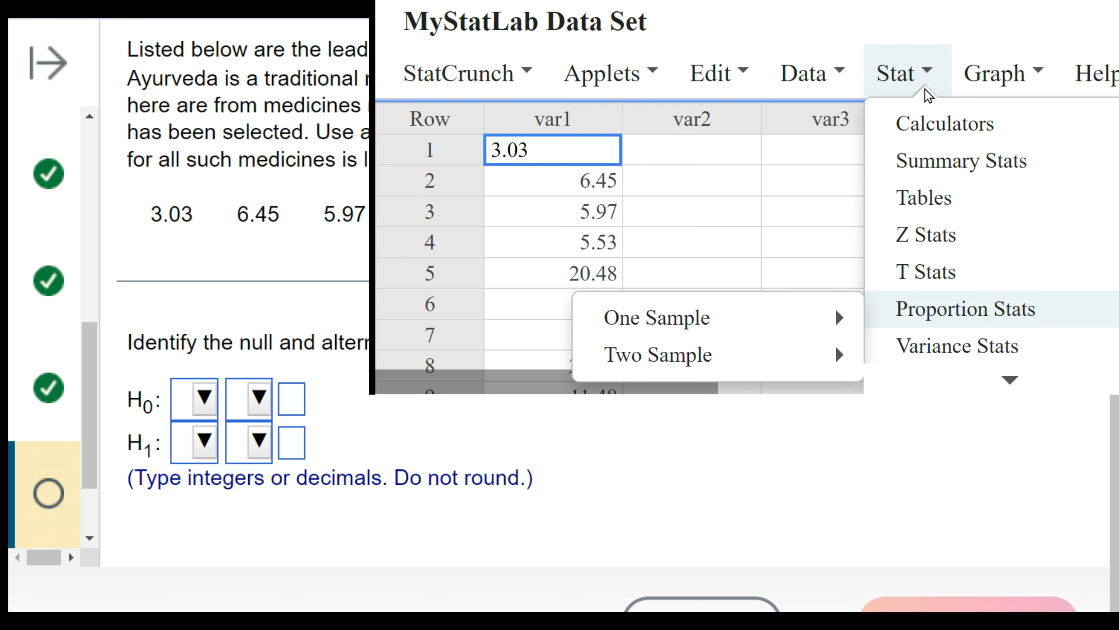
{"action": "left_click", "coordinate": [954, 271]}
{"action": "left_click", "coordinate": [786, 293]}
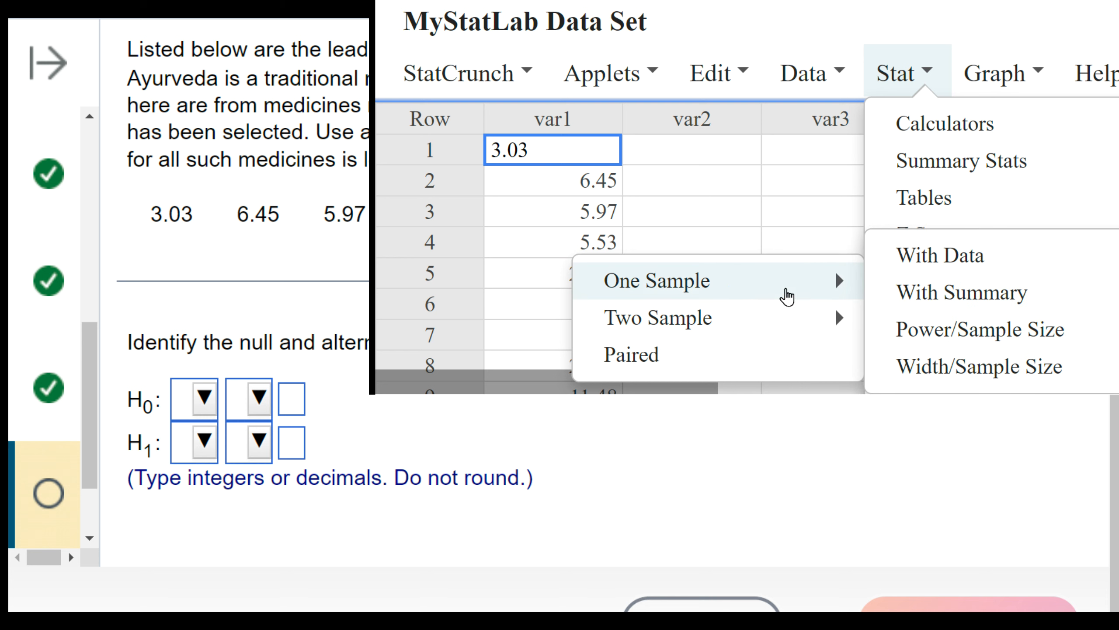
{"action": "left_click", "coordinate": [913, 256]}
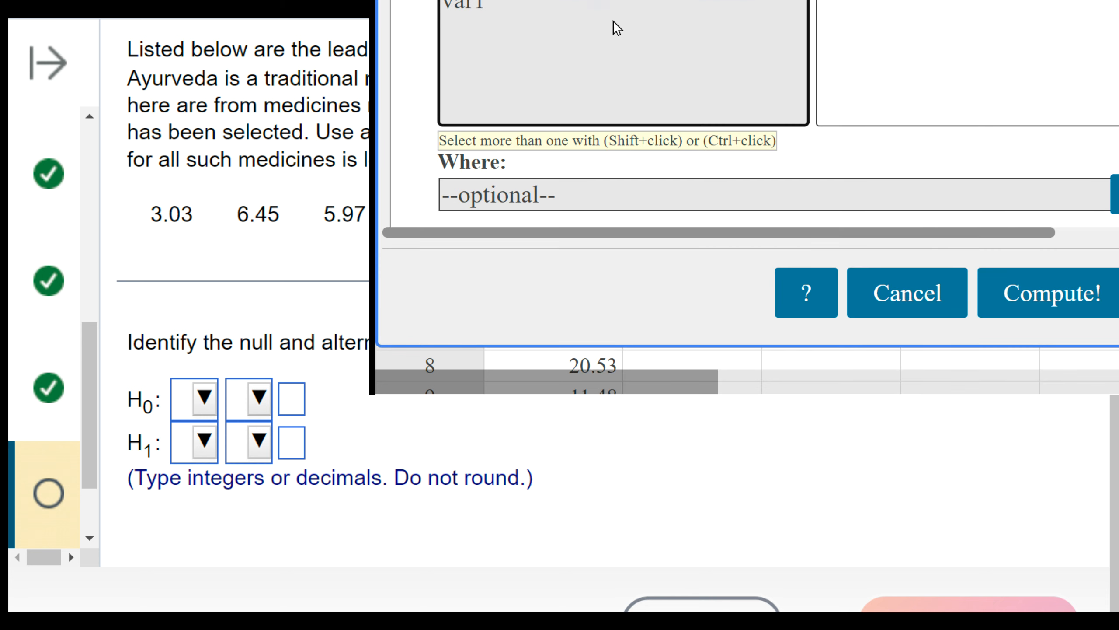
{"action": "left_click_drag", "start_coordinate": [577, 0], "coordinate": [572, 0]}
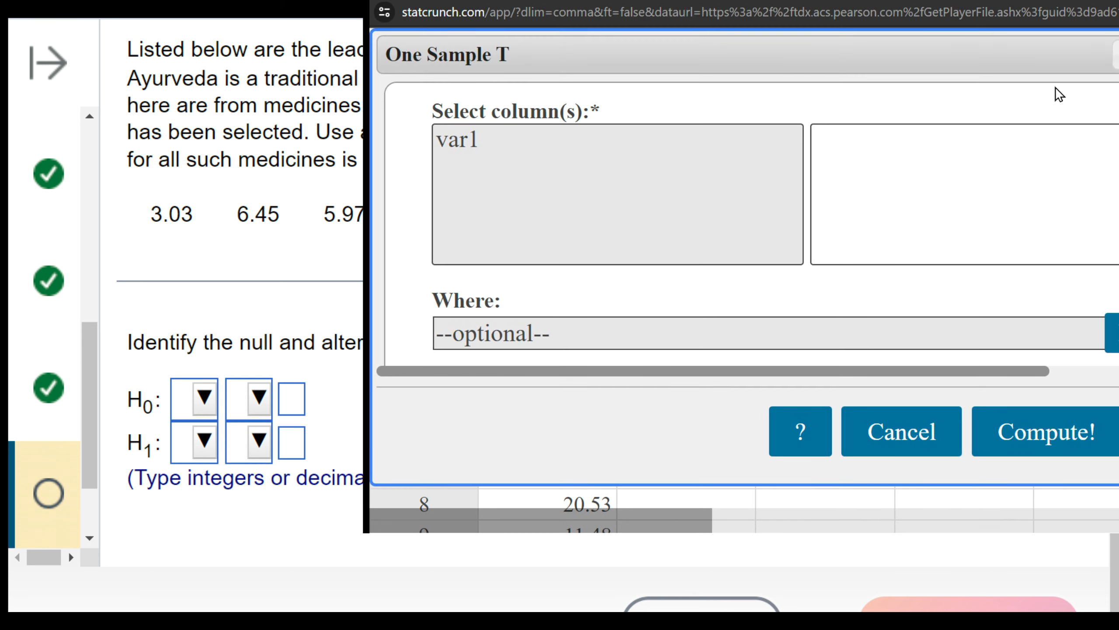
{"action": "left_click", "coordinate": [492, 141]}
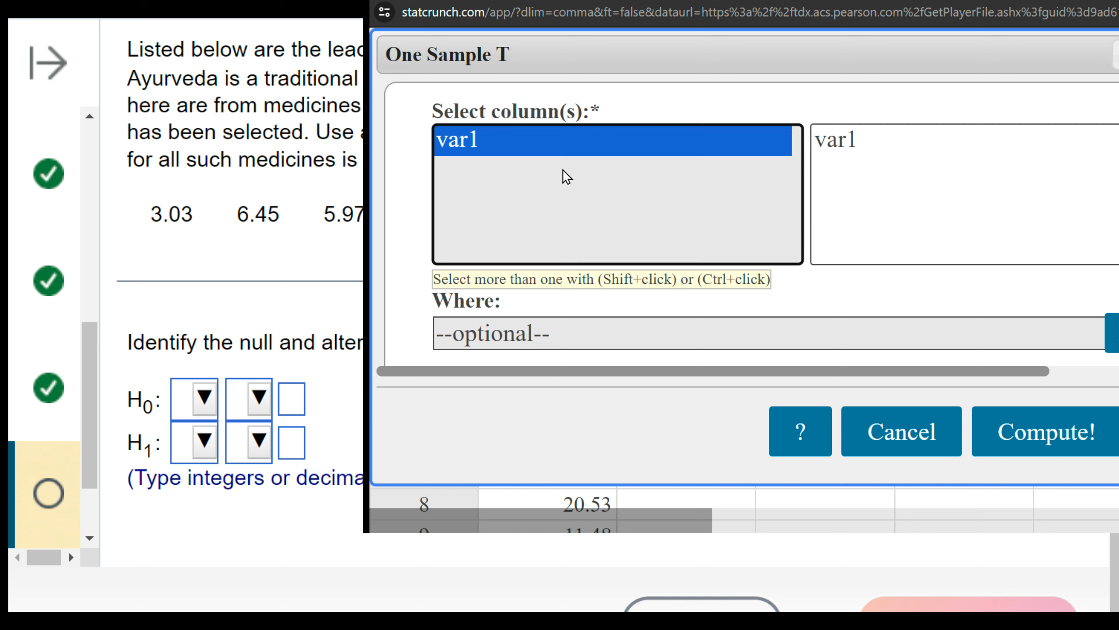
{"action": "scroll", "coordinate": [957, 298], "scroll_direction": "down", "scroll_amount": 8}
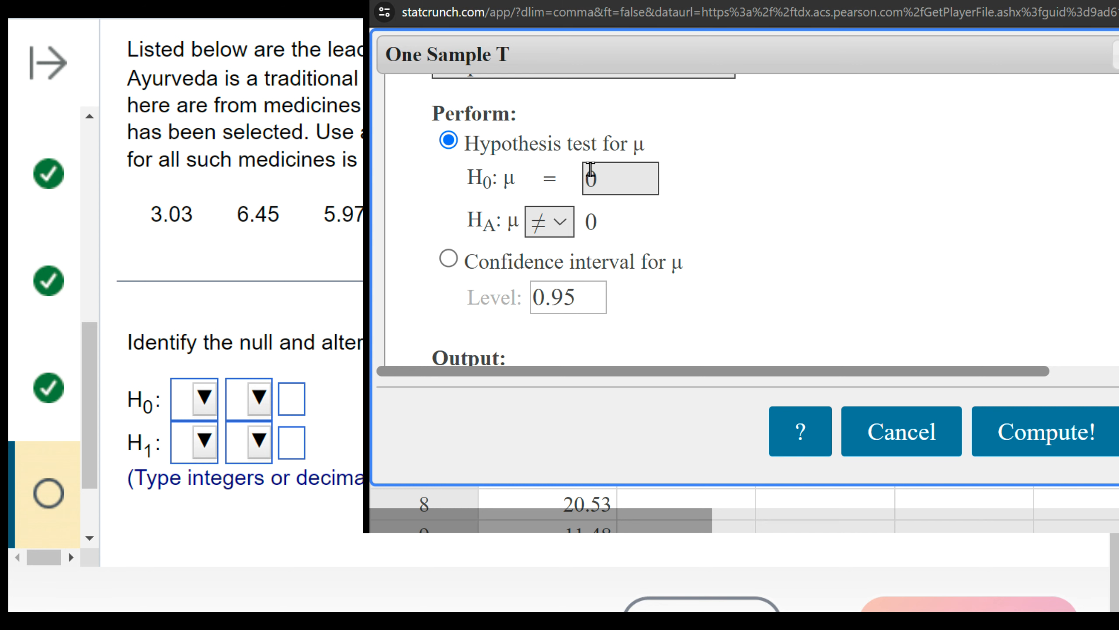
- Move the StatCrunch window aside to uncover the question and highlight the "less than" wording of the 14.0 μg/g claim
{"action": "left_click_drag", "start_coordinate": [987, 0], "coordinate": [1118, 3]}
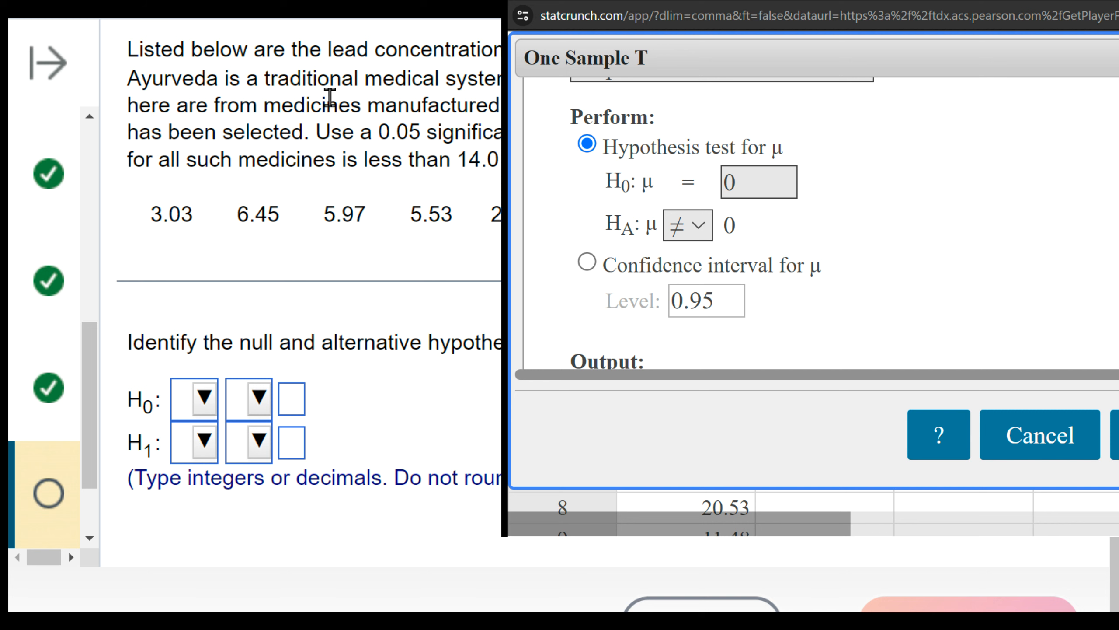
{"action": "double_click", "coordinate": [430, 160]}
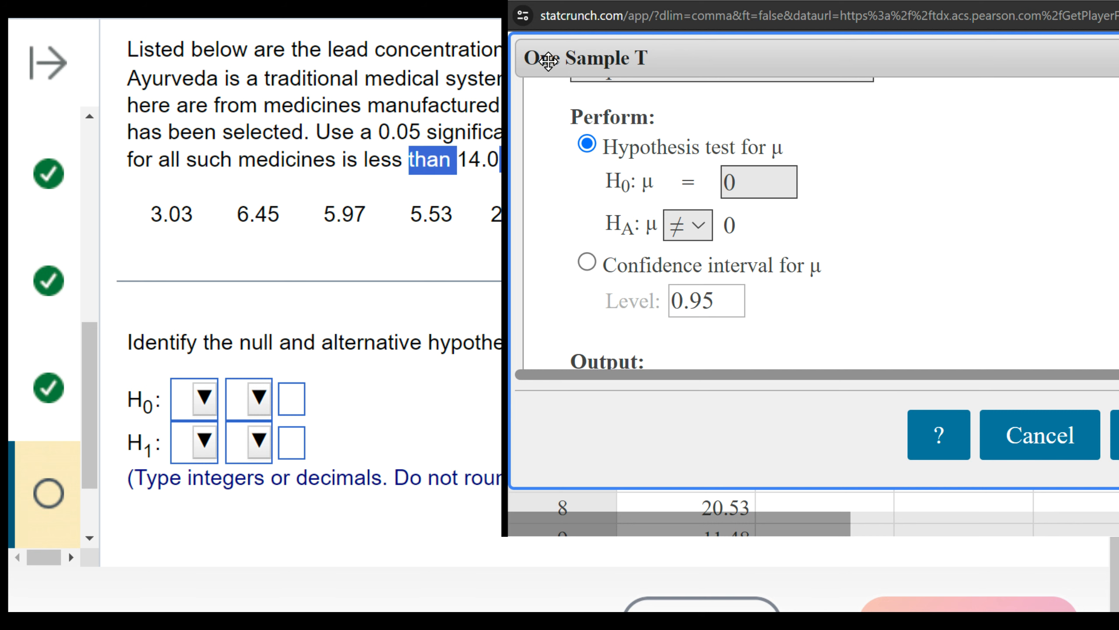
{"action": "left_click_drag", "start_coordinate": [837, 0], "coordinate": [978, 13]}
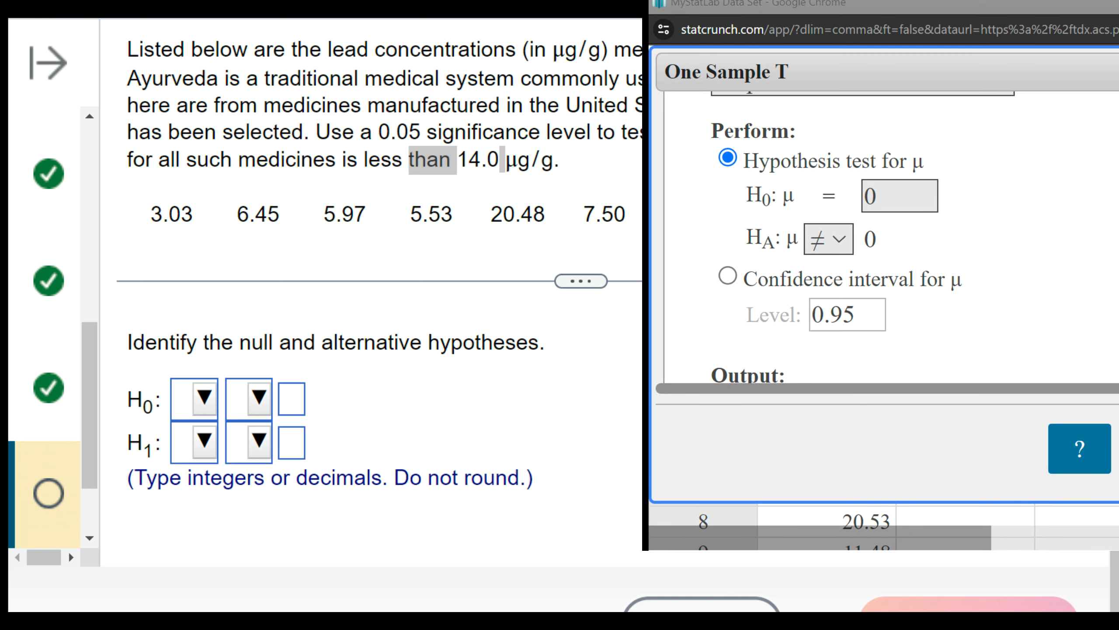
{"action": "left_click_drag", "start_coordinate": [356, 160], "coordinate": [511, 170]}
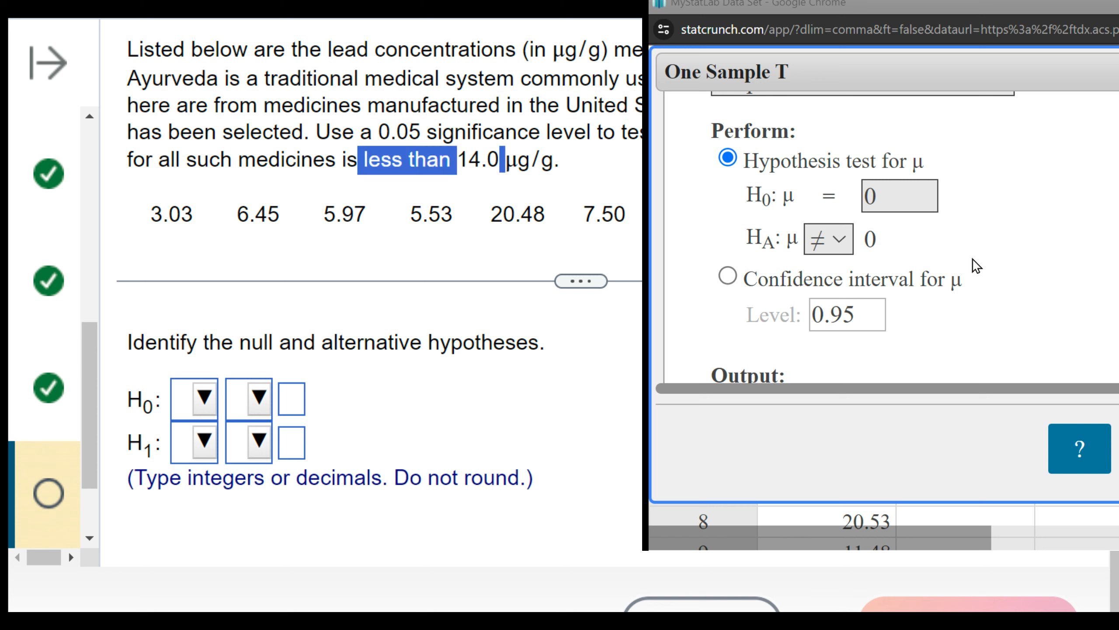
- Set the T test to H0: μ = 14 with HA: μ < 14 and compute the results
{"action": "left_click", "coordinate": [983, 292]}
{"action": "left_click", "coordinate": [833, 235]}
{"action": "left_click", "coordinate": [823, 303]}
{"action": "left_click", "coordinate": [880, 194]}
{"action": "type", "text": "147"}
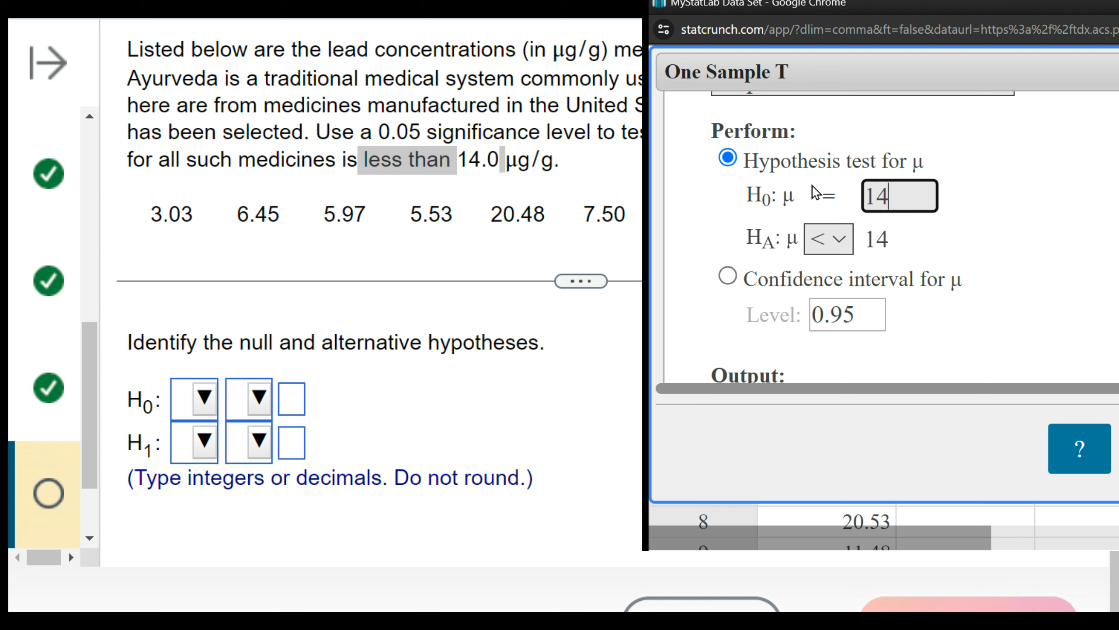
{"action": "scroll", "coordinate": [815, 193], "scroll_direction": "up", "scroll_amount": 5}
{"action": "scroll", "coordinate": [816, 193], "scroll_direction": "down", "scroll_amount": 10}
{"action": "scroll", "coordinate": [864, 238], "scroll_direction": "up", "scroll_amount": 5}
{"action": "key", "text": "Return"}
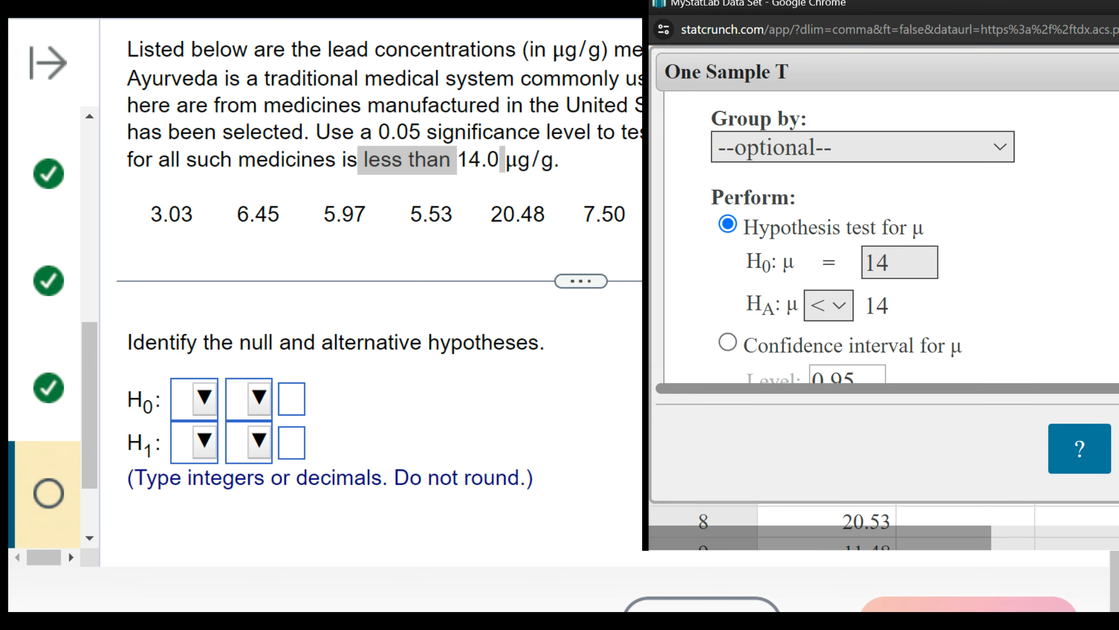
- Enter the null hypothesis as μ = 14 in the lead concentration question
{"action": "left_click", "coordinate": [203, 399]}
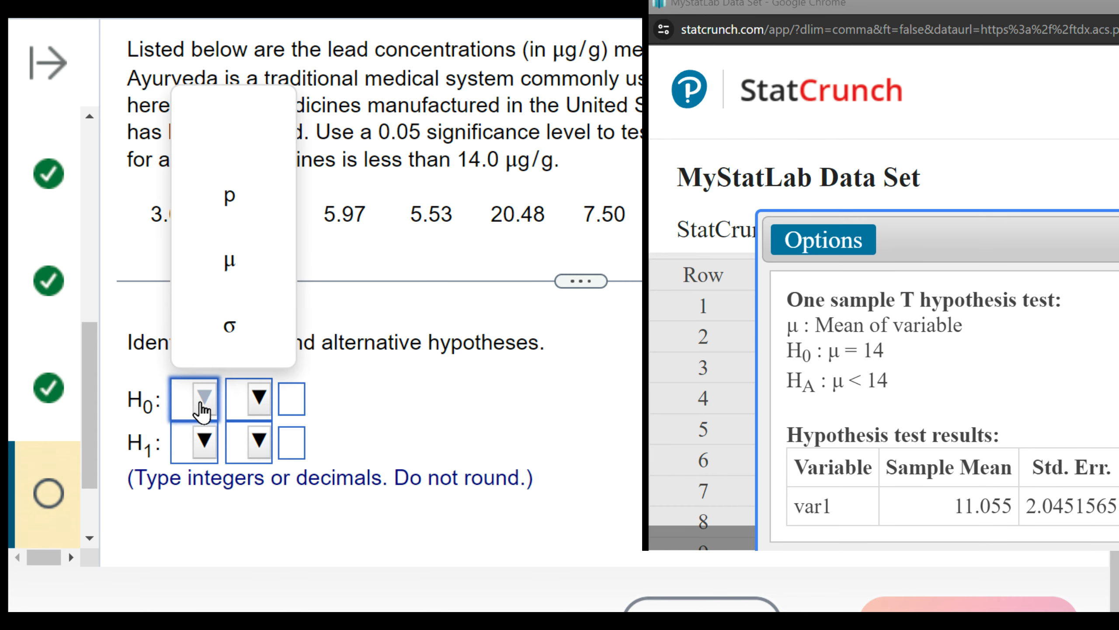
{"action": "left_click", "coordinate": [230, 258]}
{"action": "left_click", "coordinate": [257, 399]}
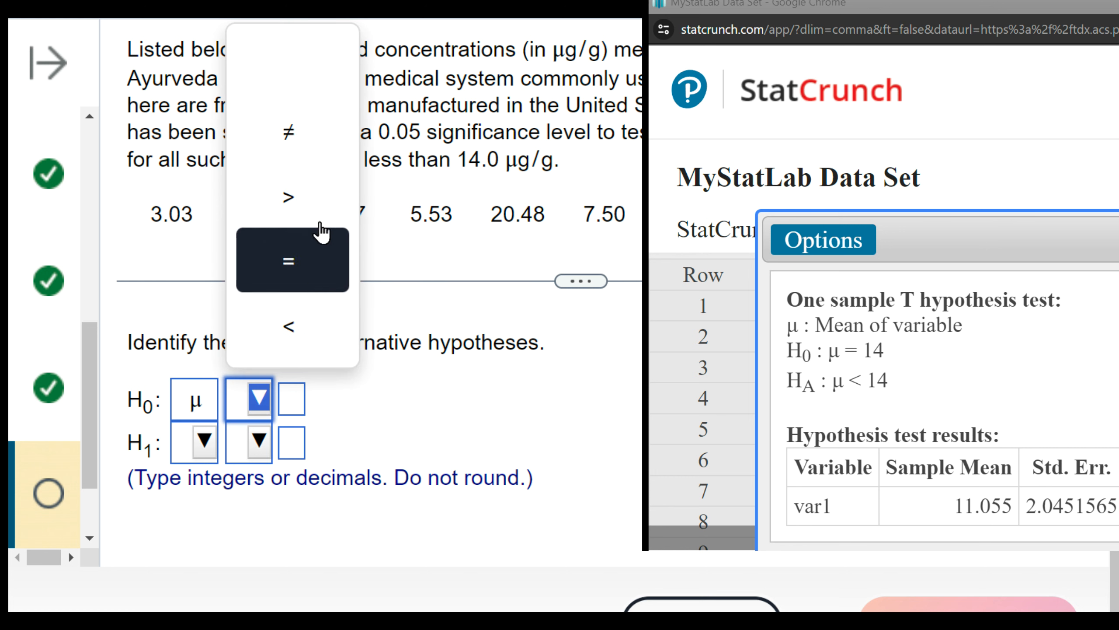
{"action": "left_click", "coordinate": [289, 261]}
{"action": "left_click", "coordinate": [291, 399]}
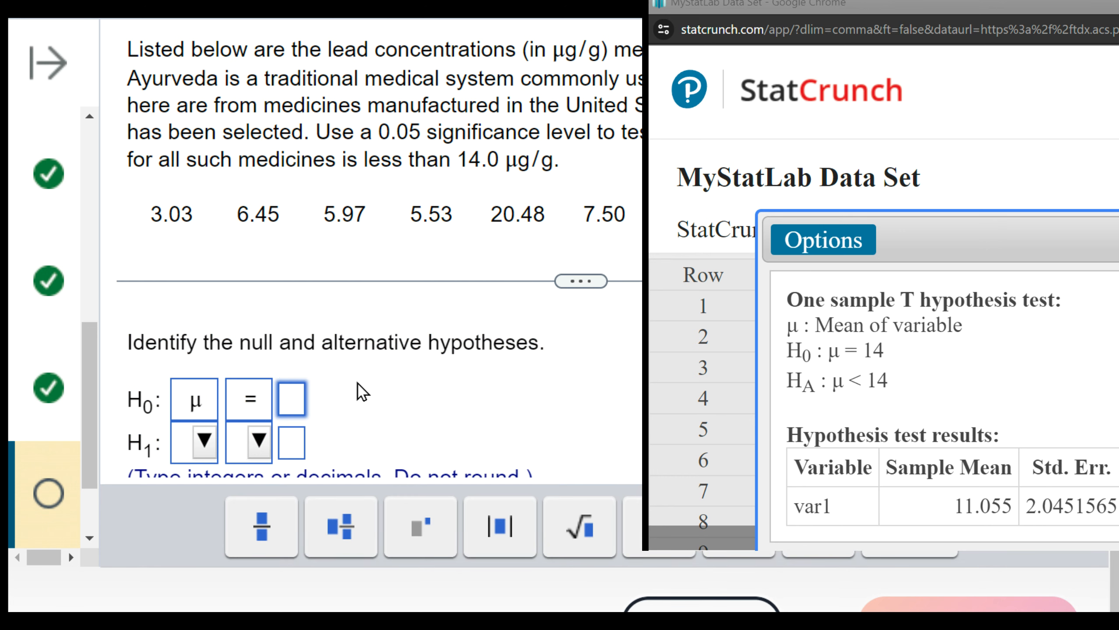
{"action": "type", "text": "14"}
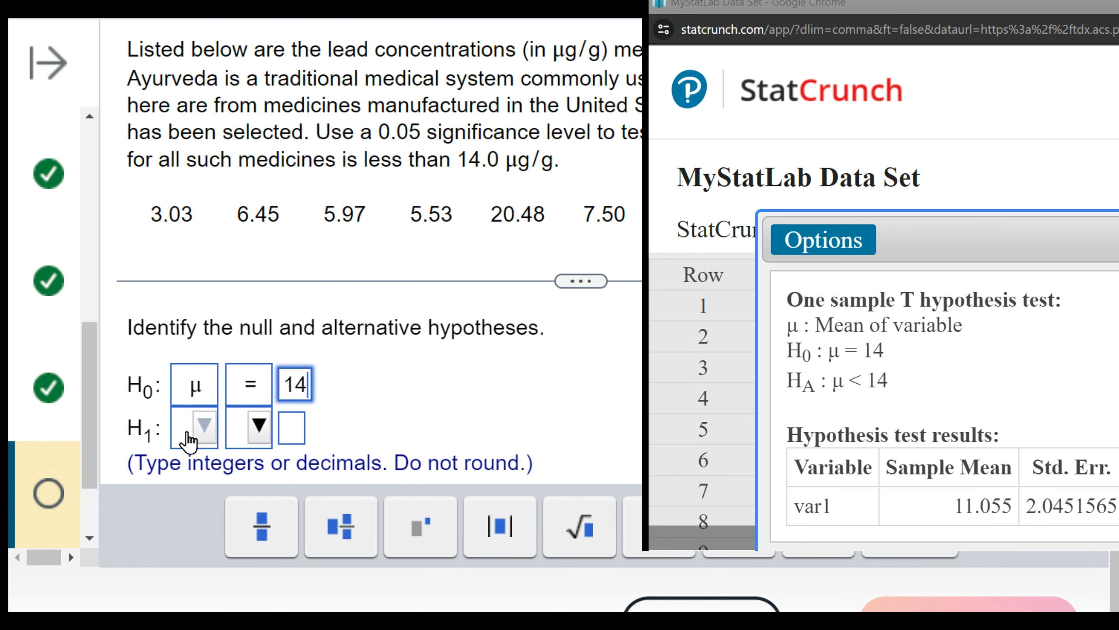
- Enter the alternative hypothesis as μ < 14, submit both hypotheses and continue to the test statistic part
{"action": "left_click", "coordinate": [202, 426]}
{"action": "left_click", "coordinate": [208, 293]}
{"action": "left_click", "coordinate": [236, 426]}
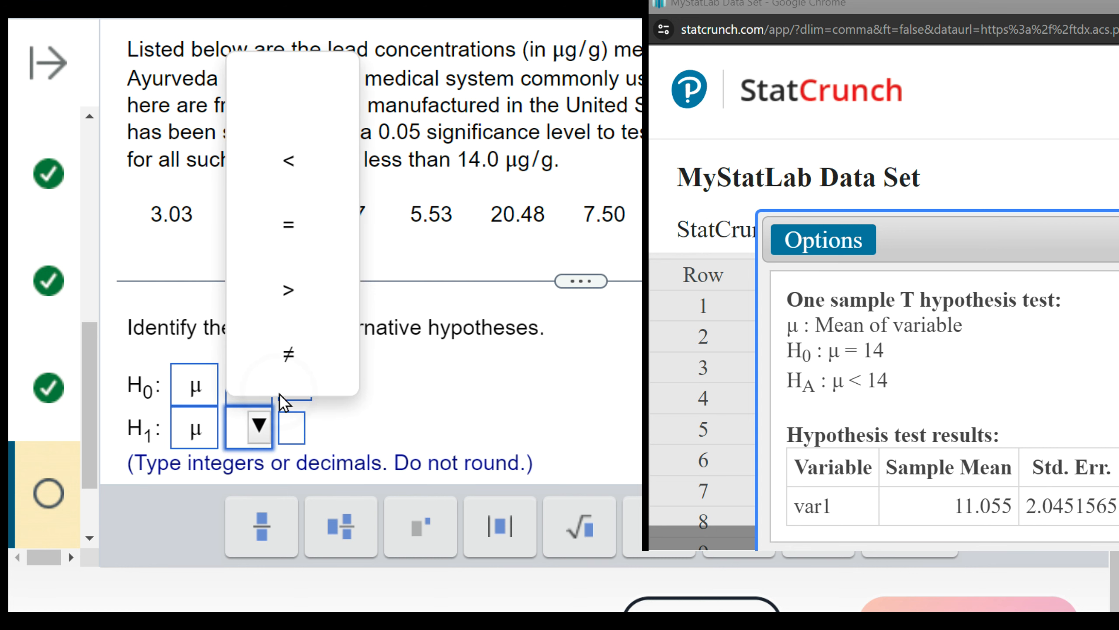
{"action": "left_click", "coordinate": [303, 181]}
{"action": "left_click", "coordinate": [287, 432]}
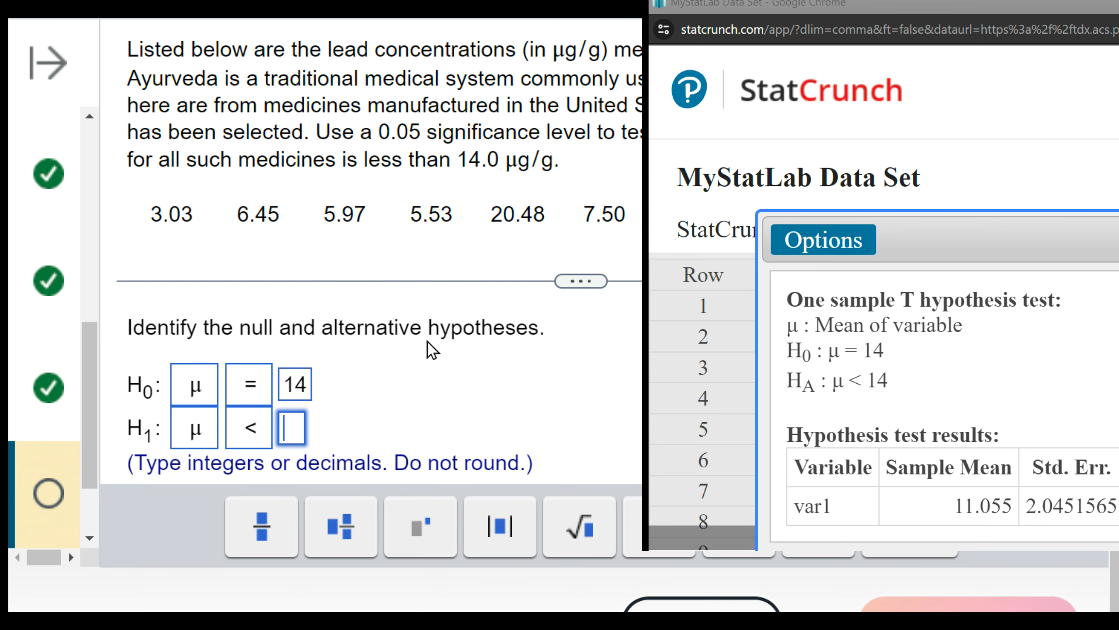
{"action": "type", "text": "14"}
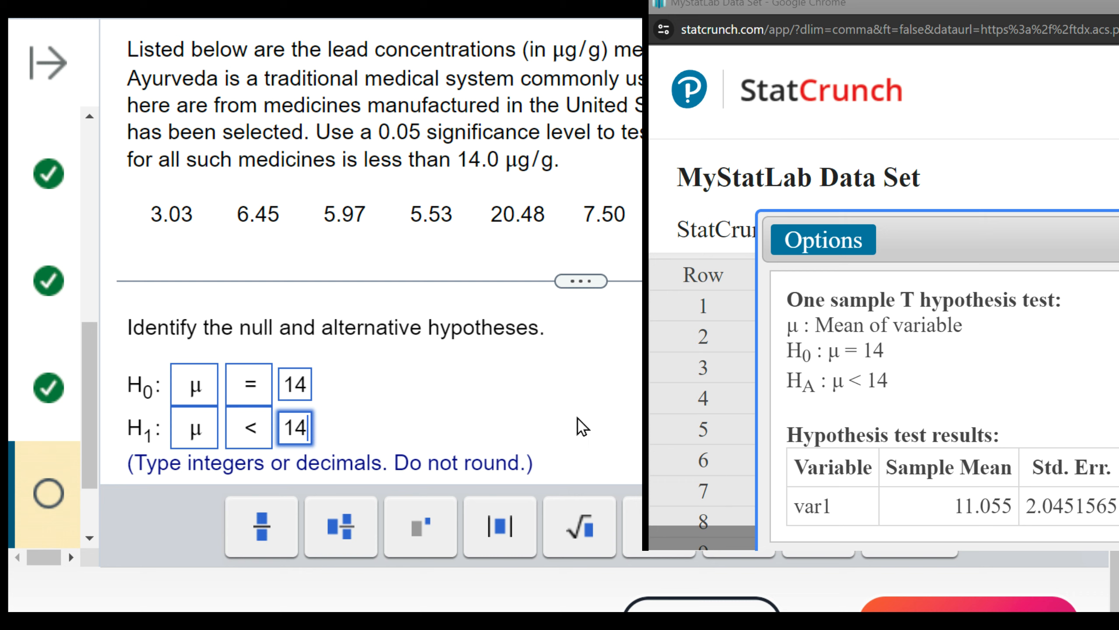
{"action": "left_click", "coordinate": [794, 325]}
{"action": "left_click", "coordinate": [590, 341]}
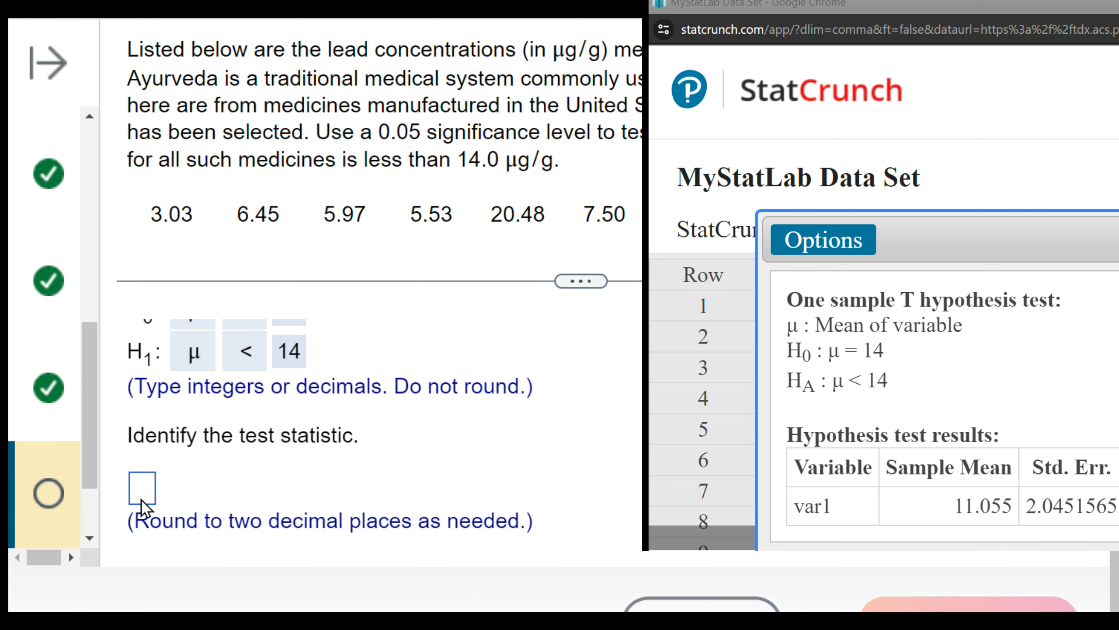
- Reposition the results window to show the T-Stat, enter −1.44 as the test statistic and submit it
{"action": "left_click_drag", "start_coordinate": [1115, 4], "coordinate": [842, 0]}
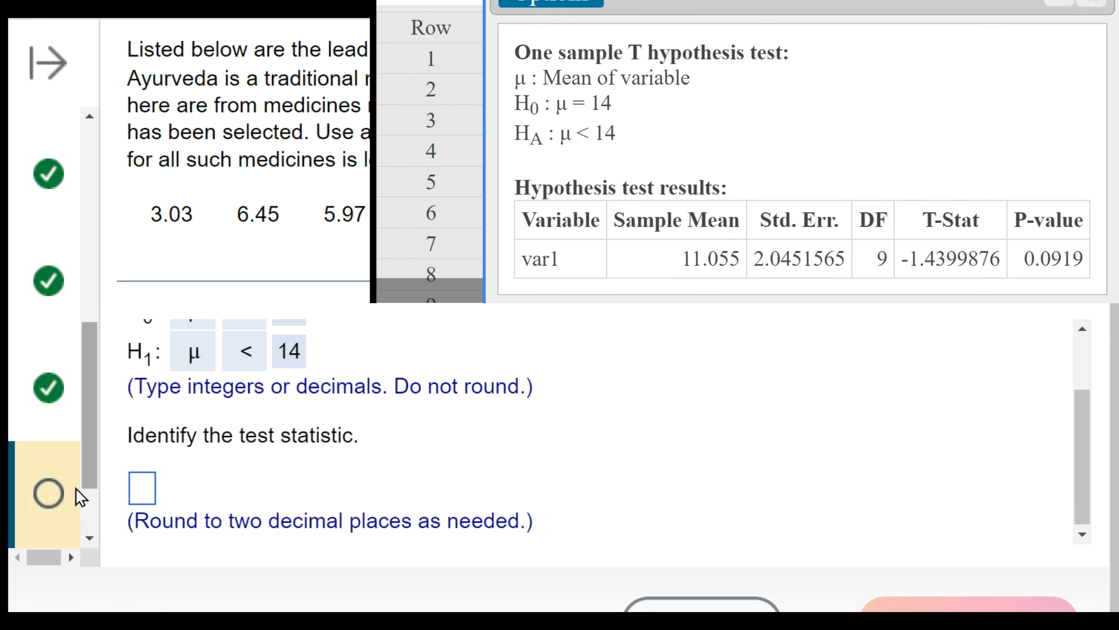
{"action": "left_click", "coordinate": [143, 488]}
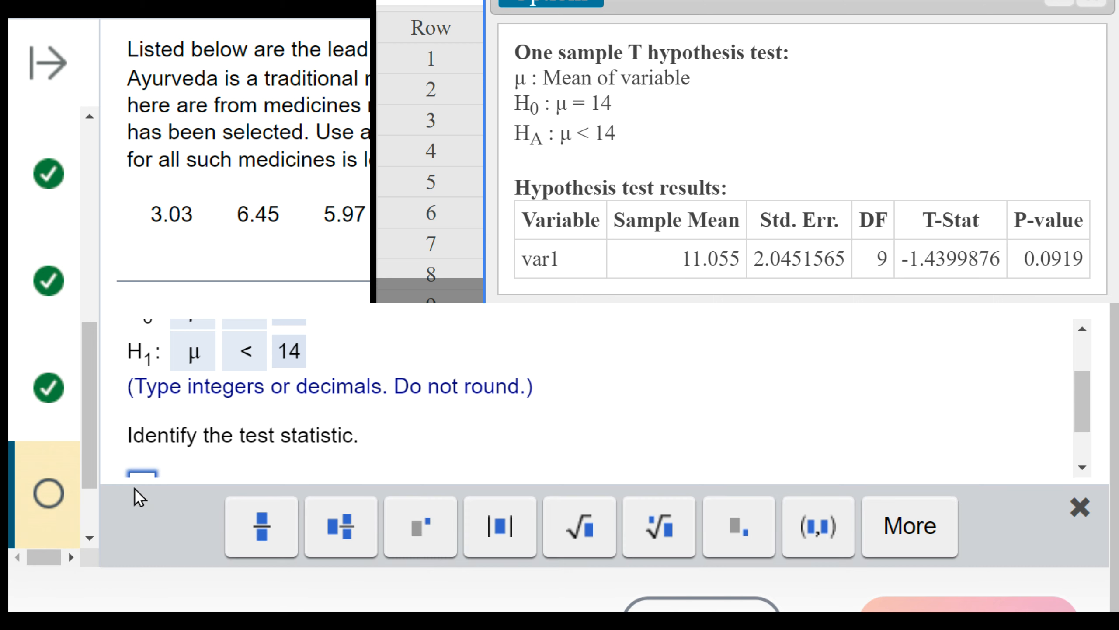
{"action": "left_click", "coordinate": [136, 487]}
{"action": "scroll", "coordinate": [259, 418], "scroll_direction": "down", "scroll_amount": 2}
{"action": "left_click", "coordinate": [140, 424]}
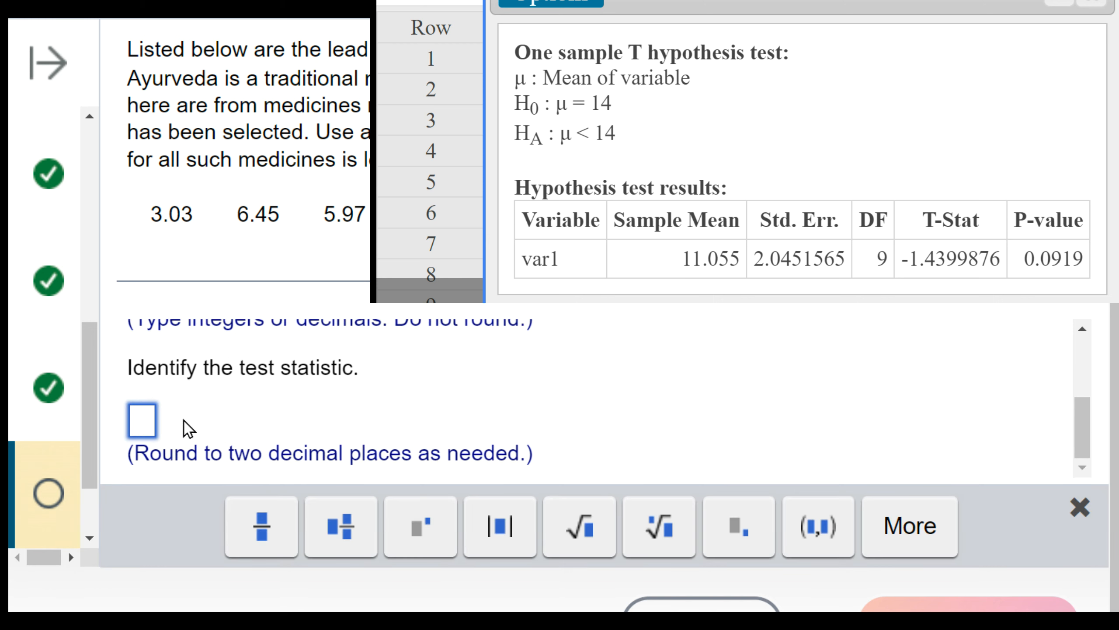
{"action": "type", "text": "-1.44"}
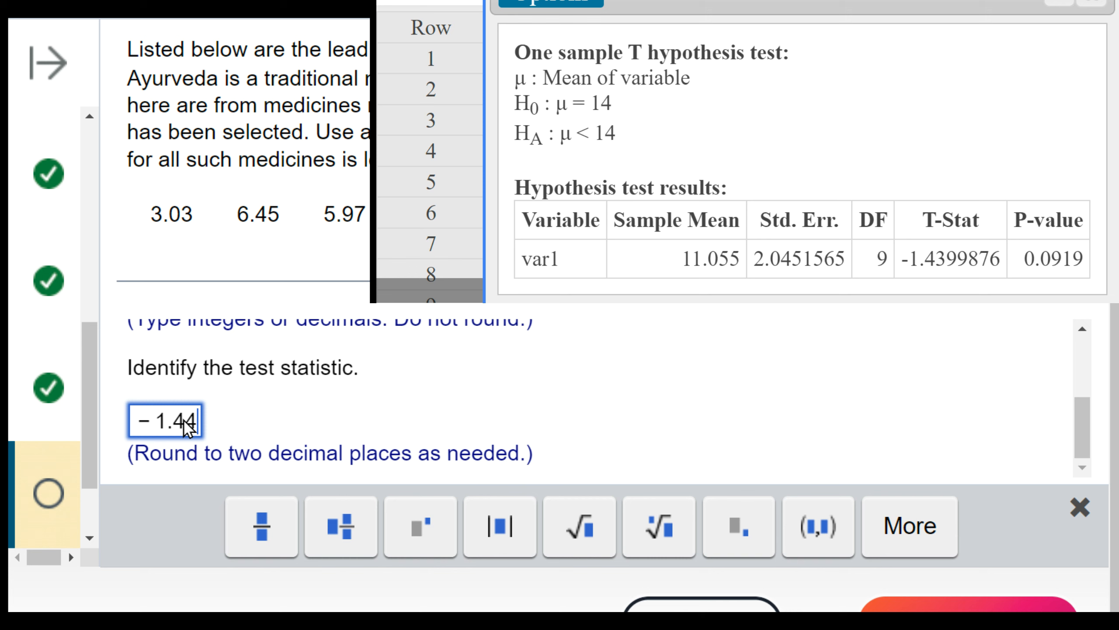
{"action": "left_click", "coordinate": [986, 602]}
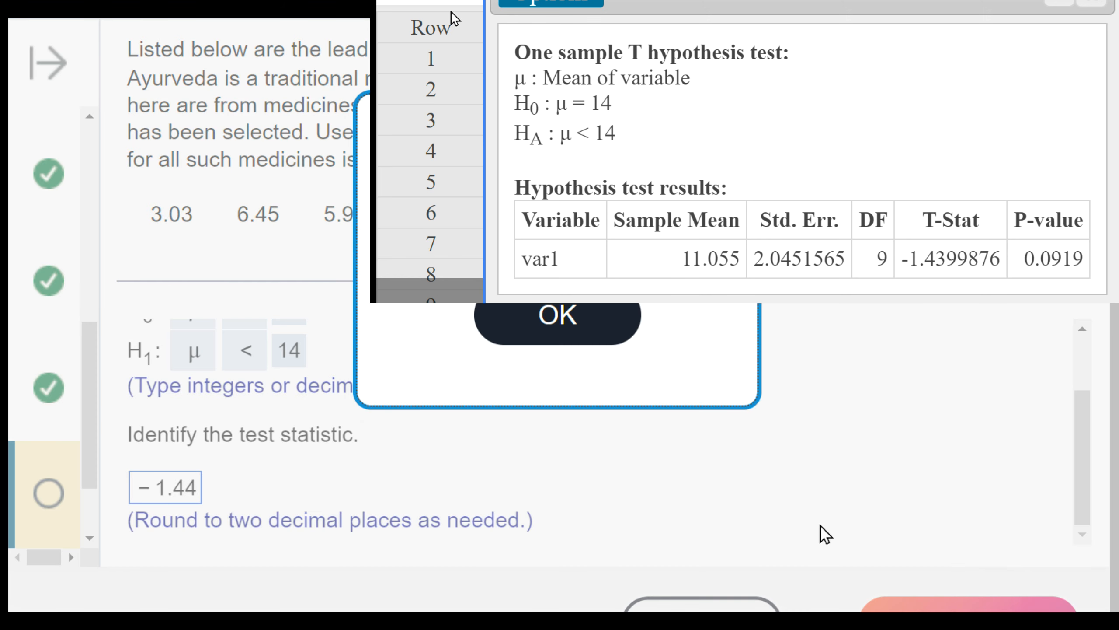
{"action": "left_click", "coordinate": [533, 309]}
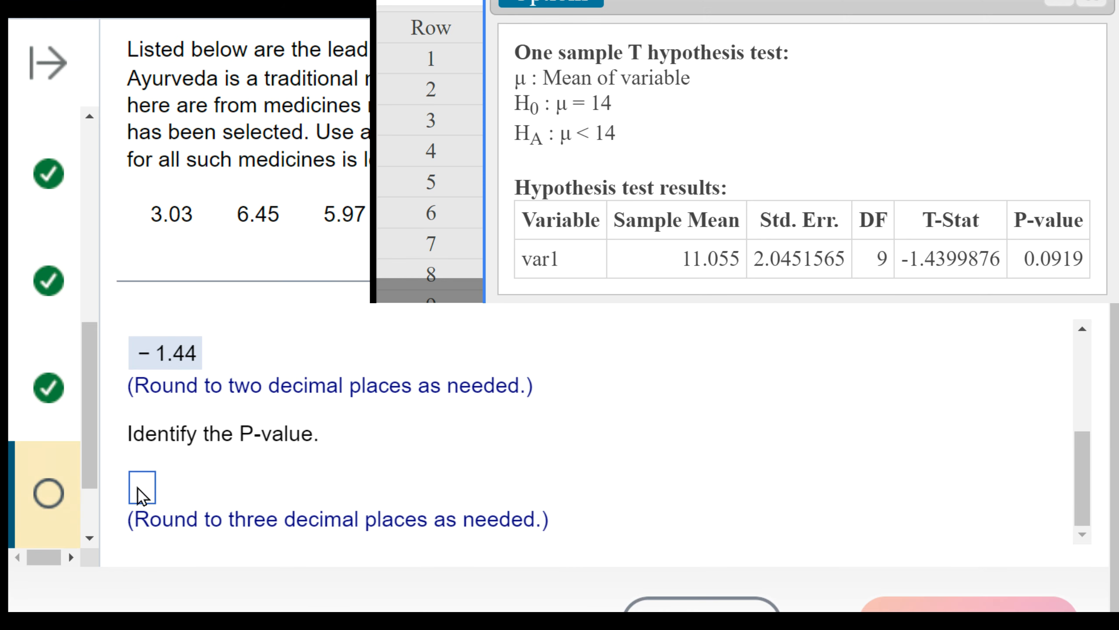
- Enter 0.092 as the P-value, submit it and continue to the conclusion part
{"action": "left_click", "coordinate": [132, 484]}
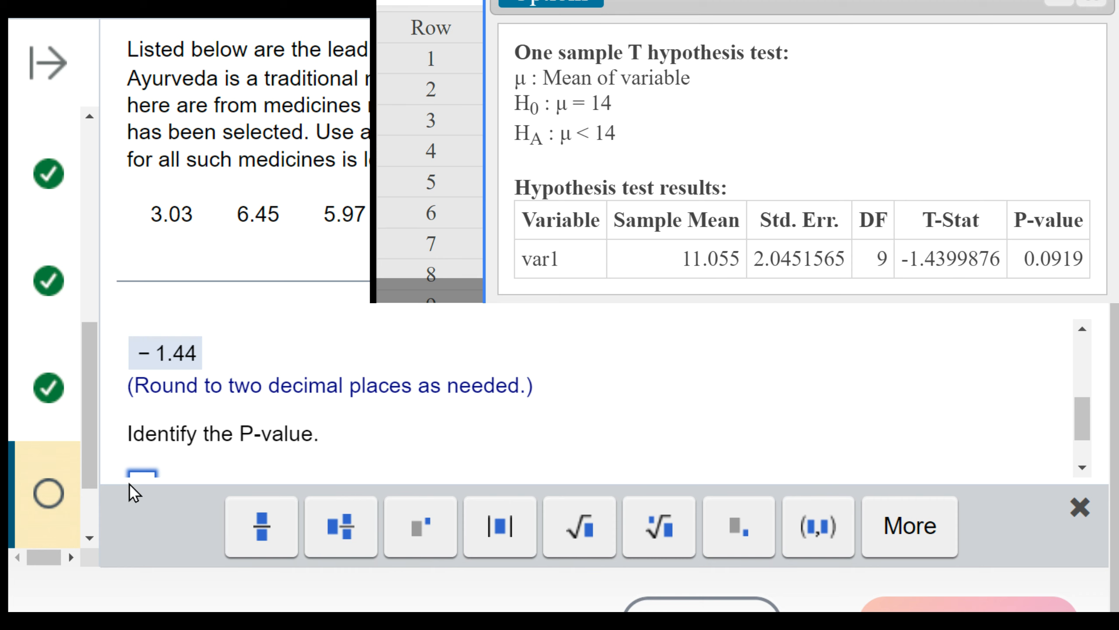
{"action": "type", "text": "0.092"}
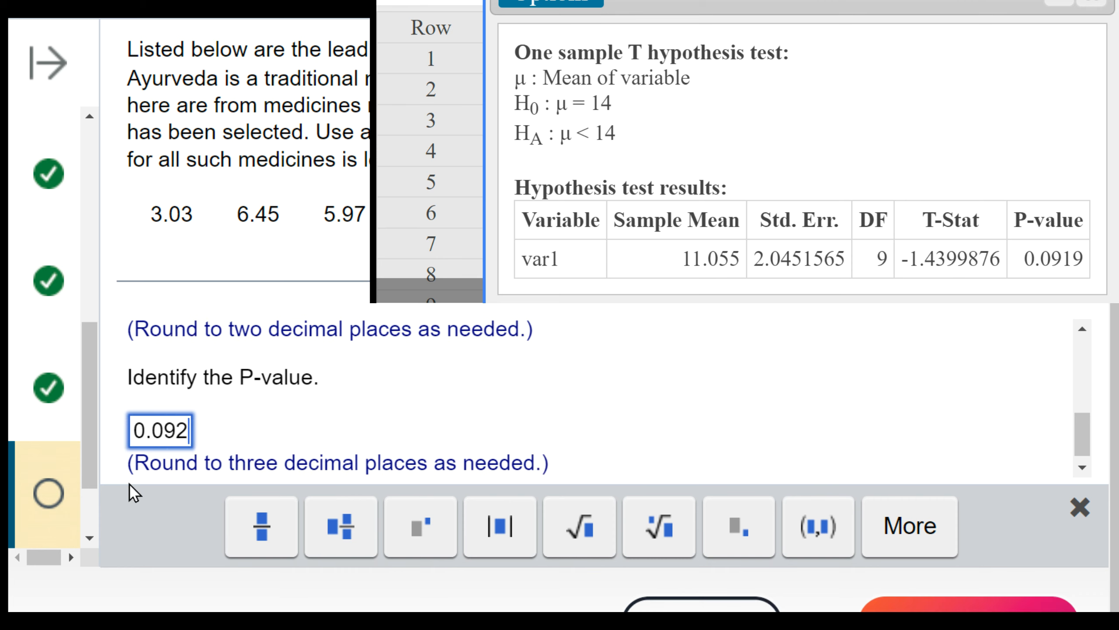
{"action": "key", "text": "Return"}
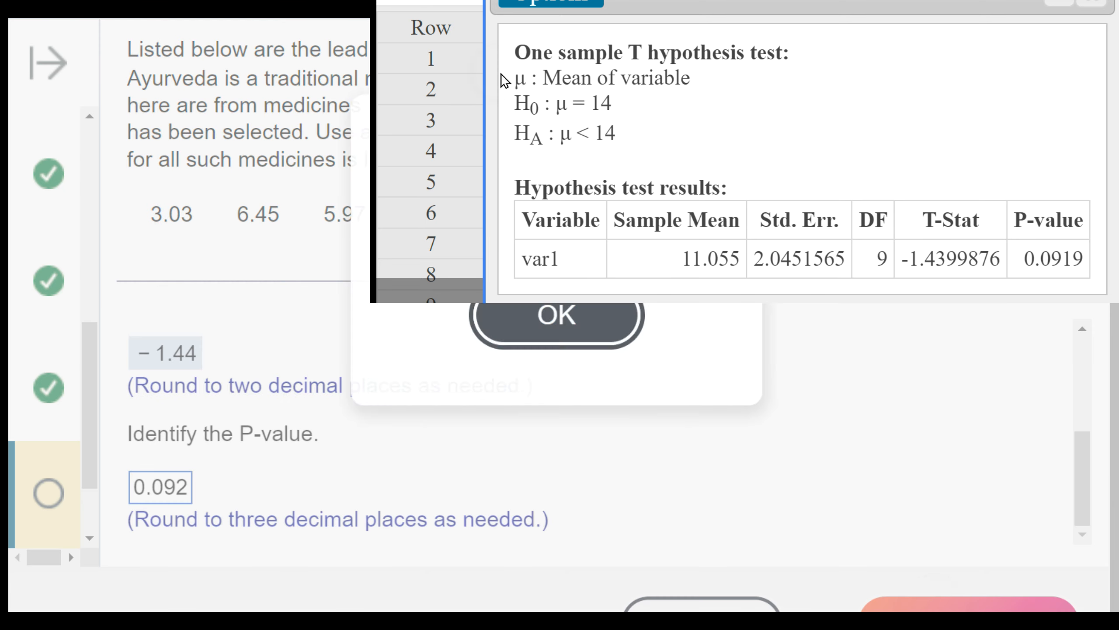
{"action": "left_click", "coordinate": [589, 326]}
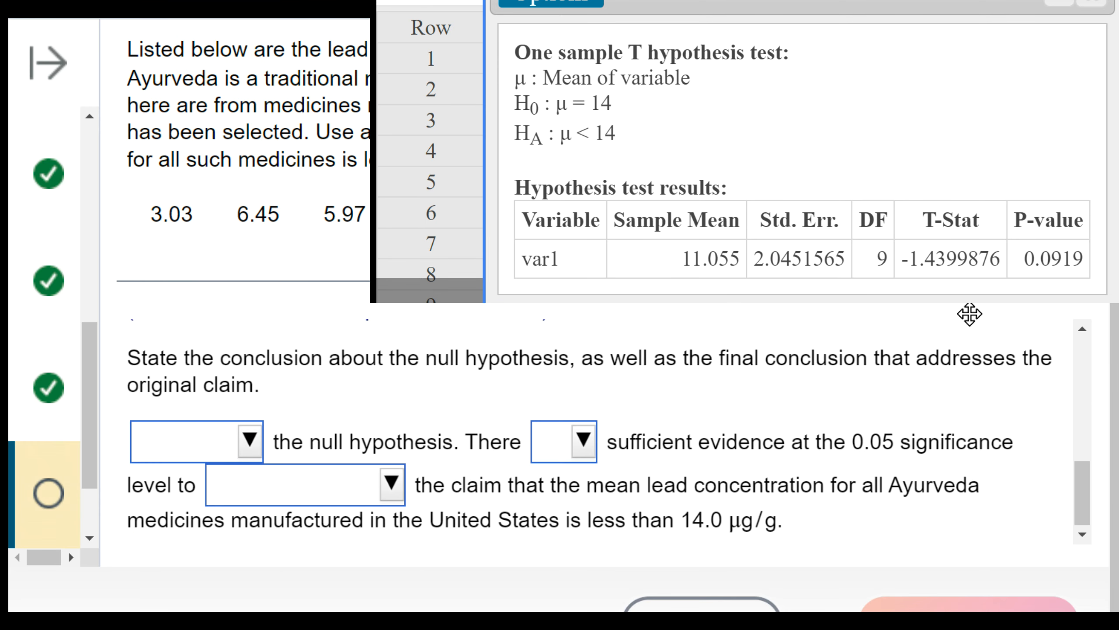
- Compare the answered P-value with the 0.05 significance level in the question, then return to the conclusion statement
{"action": "scroll", "coordinate": [544, 441], "scroll_direction": "up", "scroll_amount": 6}
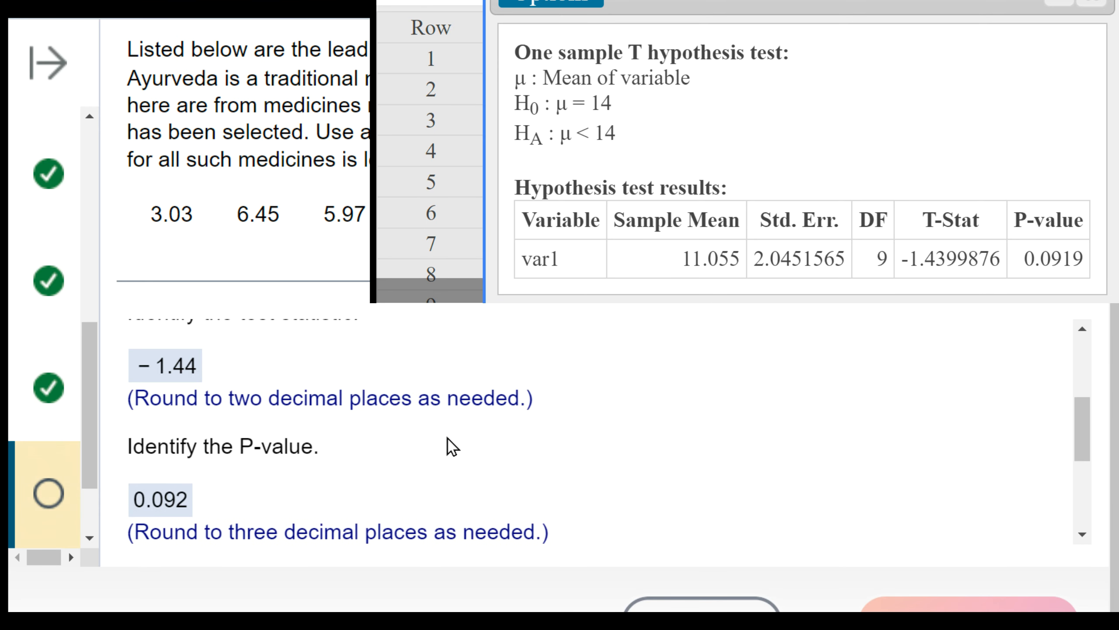
{"action": "left_click", "coordinate": [145, 507]}
{"action": "left_click", "coordinate": [147, 508]}
{"action": "left_click", "coordinate": [183, 511]}
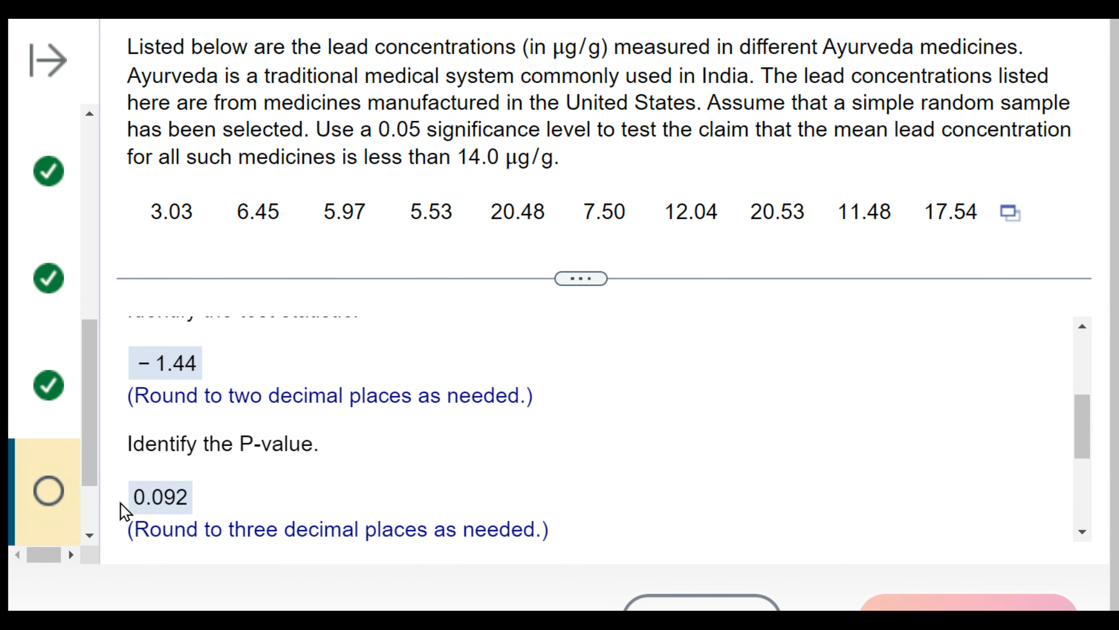
{"action": "left_click", "coordinate": [150, 503]}
{"action": "left_click", "coordinate": [348, 129]}
{"action": "left_click_drag", "start_coordinate": [348, 129], "coordinate": [443, 116]}
{"action": "left_click", "coordinate": [499, 483]}
{"action": "scroll", "coordinate": [504, 468], "scroll_direction": "down", "scroll_amount": 5}
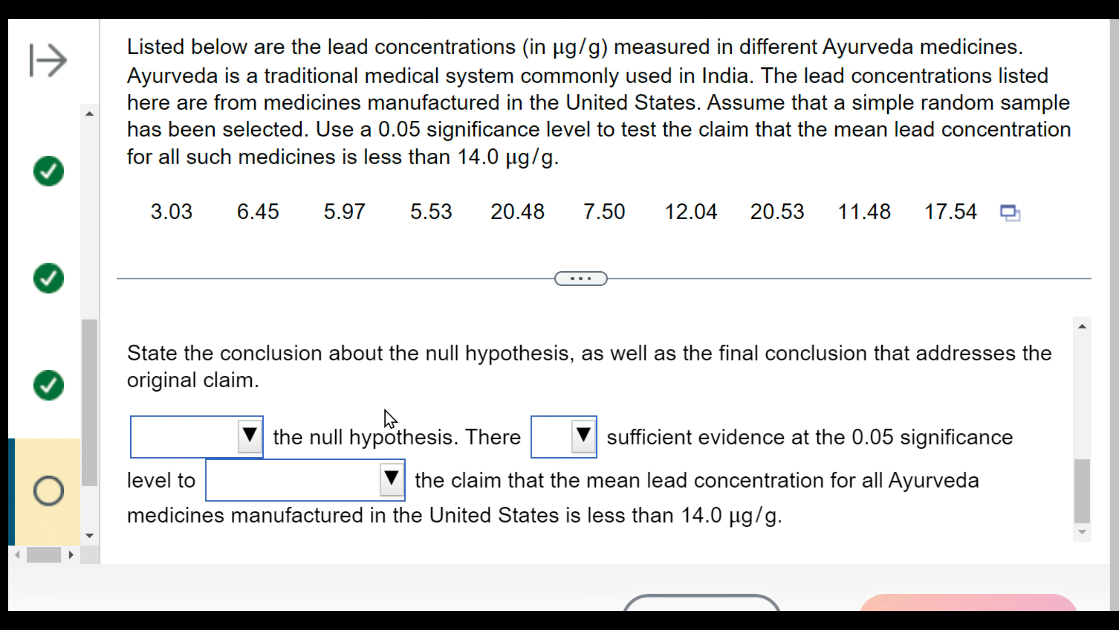
- Complete the null hypothesis decision as "Fail to reject" and the evidence wording as "is not" sufficient
{"action": "left_click", "coordinate": [218, 434]}
{"action": "left_click", "coordinate": [224, 388]}
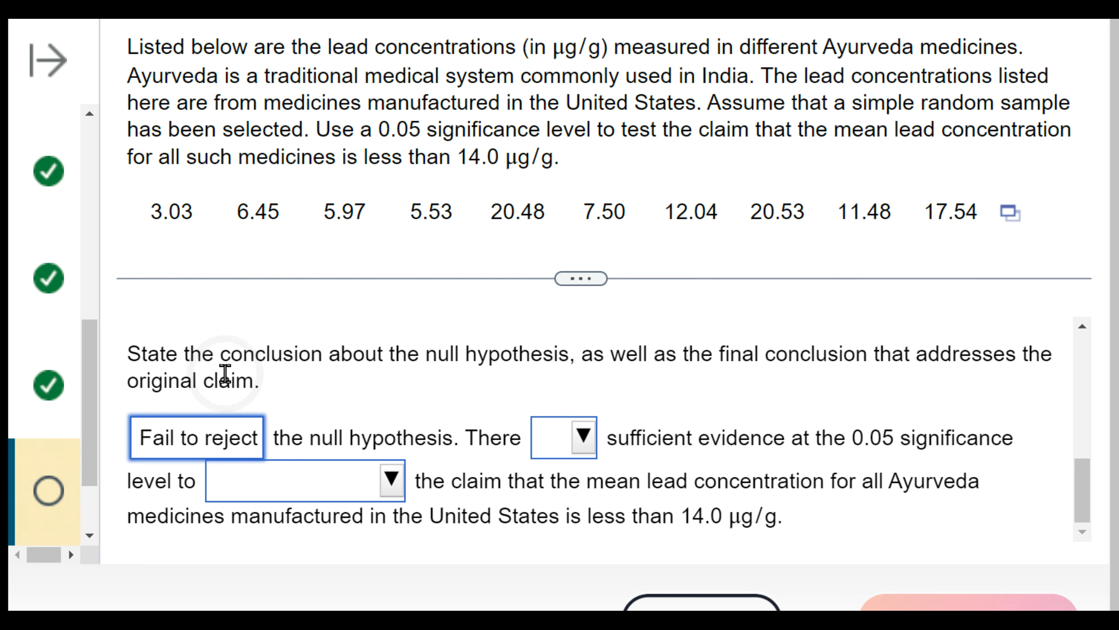
{"action": "left_click", "coordinate": [583, 437]}
{"action": "left_click", "coordinate": [581, 377]}
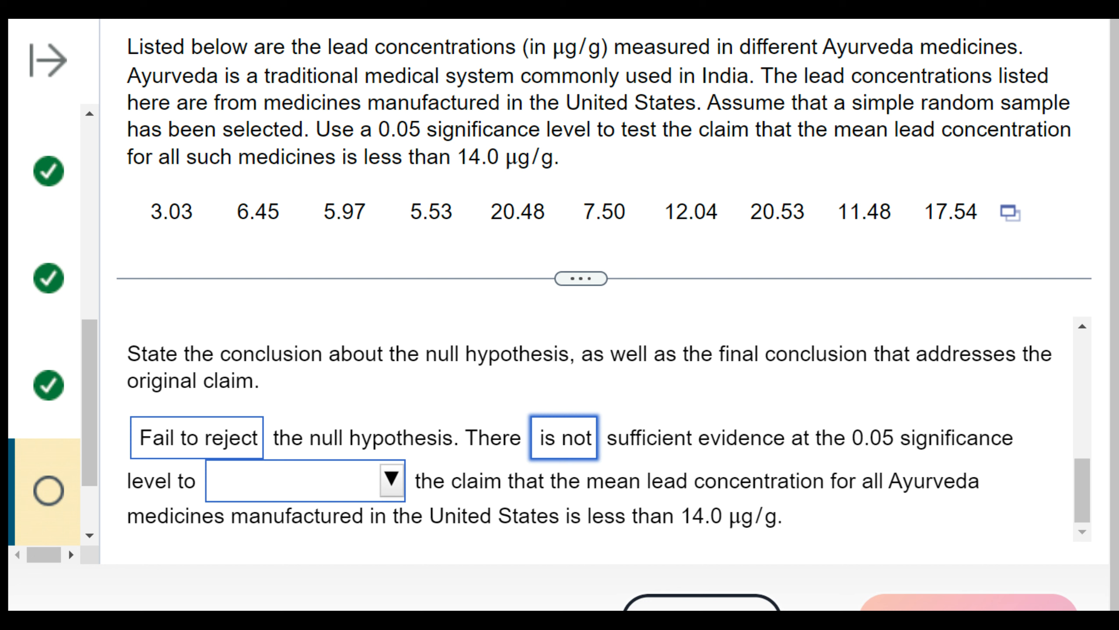
- Check the claim's "less than" wording, choose "support" for the claim, submit the conclusion and go to the next question
{"action": "left_click_drag", "start_coordinate": [530, 516], "coordinate": [793, 515]}
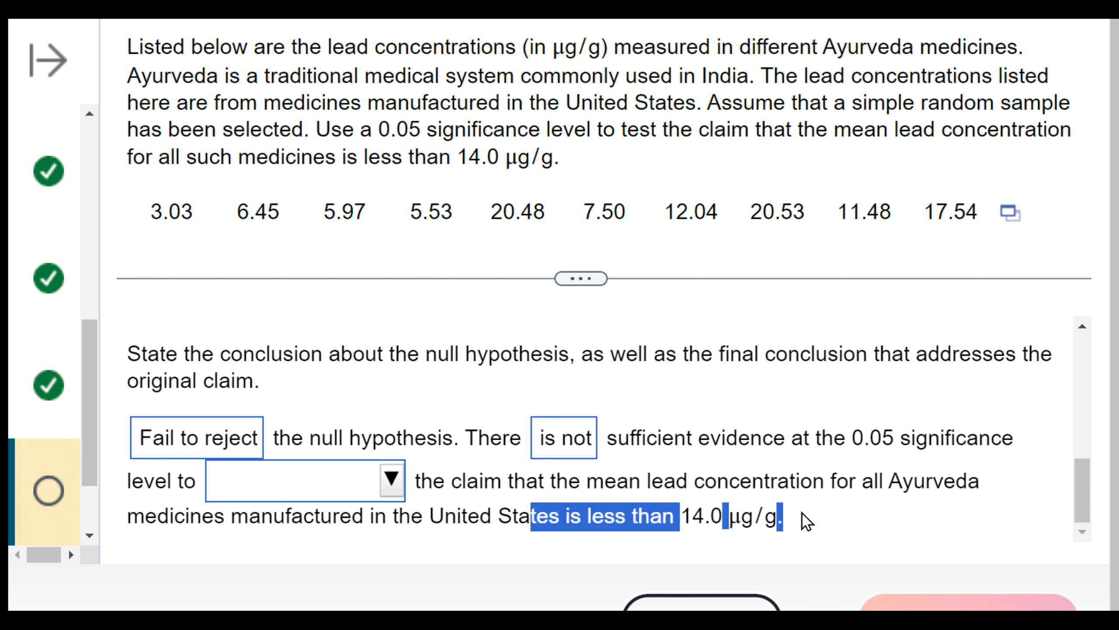
{"action": "left_click", "coordinate": [387, 497]}
{"action": "left_click", "coordinate": [353, 344]}
{"action": "left_click_drag", "start_coordinate": [517, 516], "coordinate": [725, 516]}
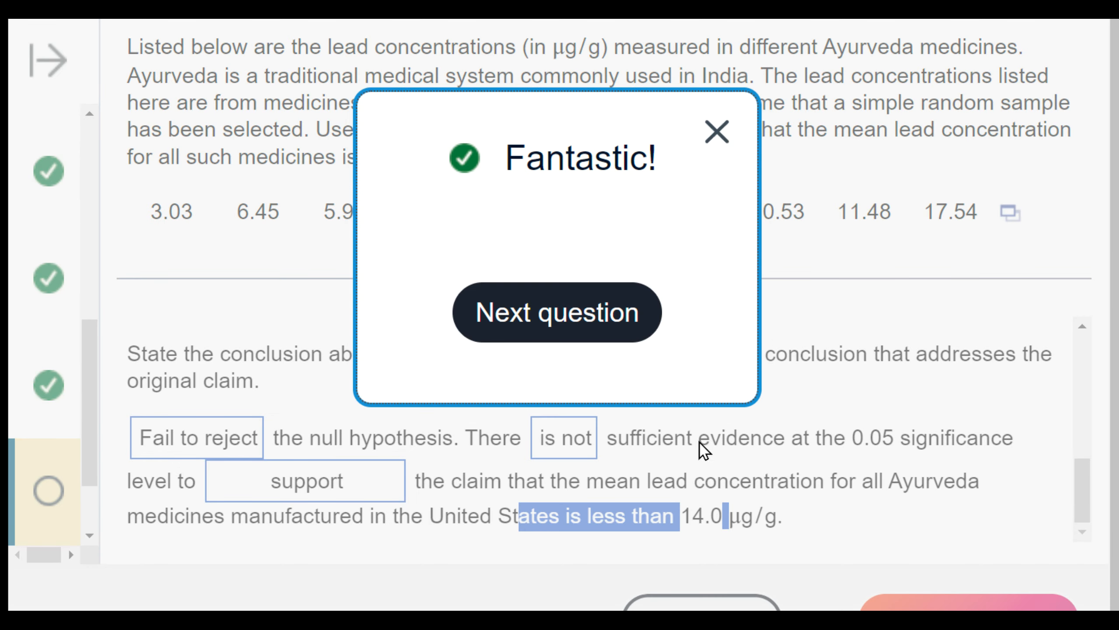
{"action": "left_click", "coordinate": [577, 313]}
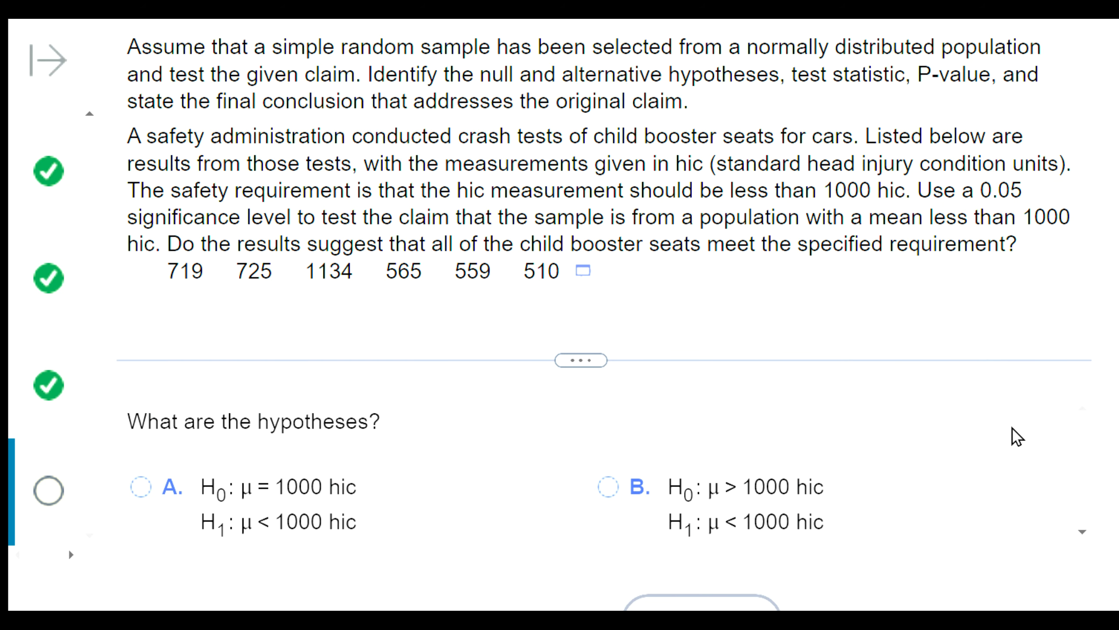
- Open the booster seat data in StatCrunch and set up a one-sample T test with data on the var1 column
{"action": "left_click", "coordinate": [578, 273]}
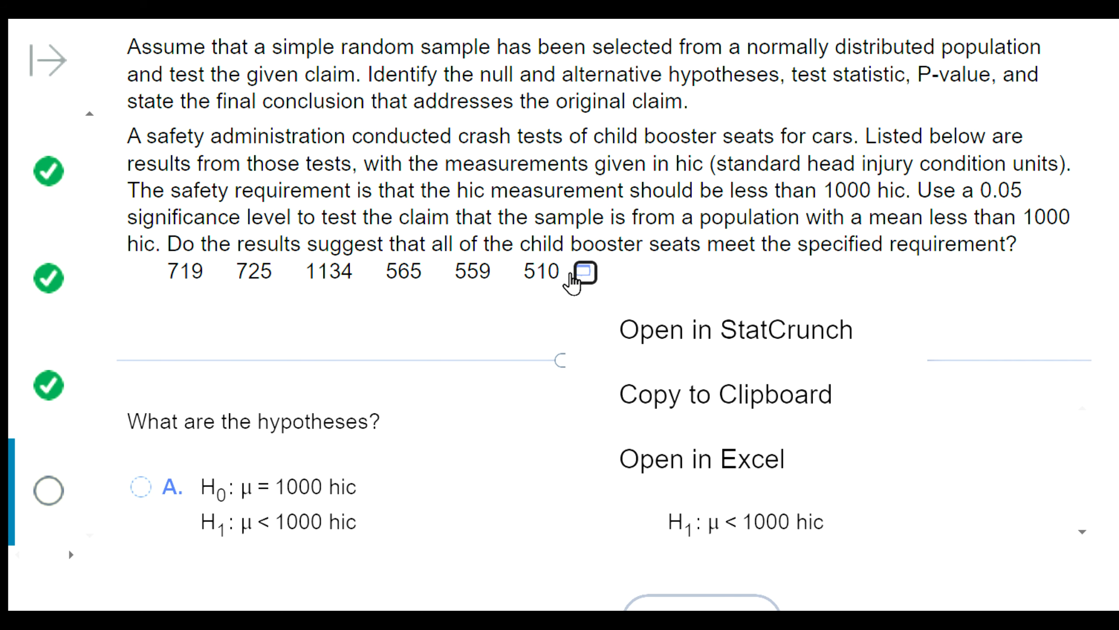
{"action": "left_click", "coordinate": [656, 335]}
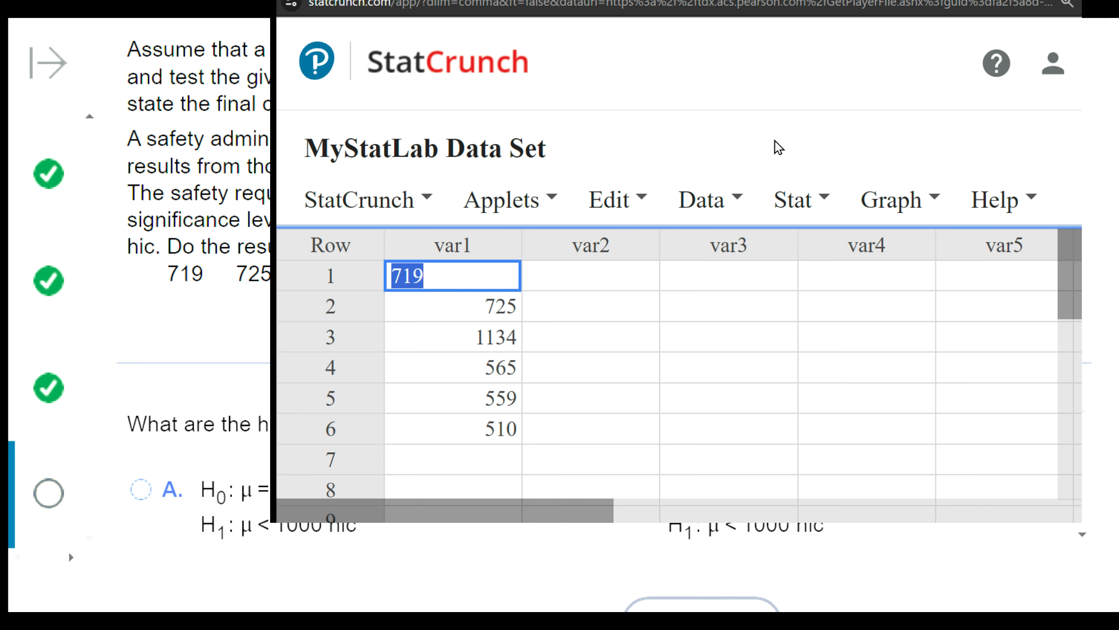
{"action": "left_click", "coordinate": [787, 205]}
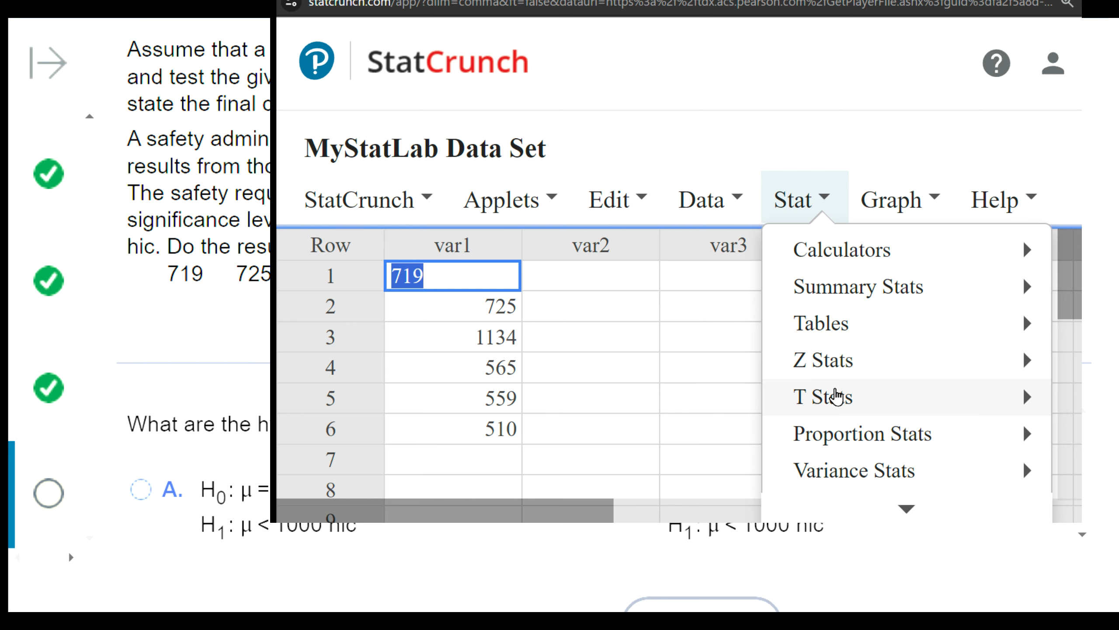
{"action": "mouse_move", "coordinate": [832, 397]}
{"action": "mouse_move", "coordinate": [700, 410]}
{"action": "left_click", "coordinate": [805, 383]}
{"action": "left_click", "coordinate": [430, 132]}
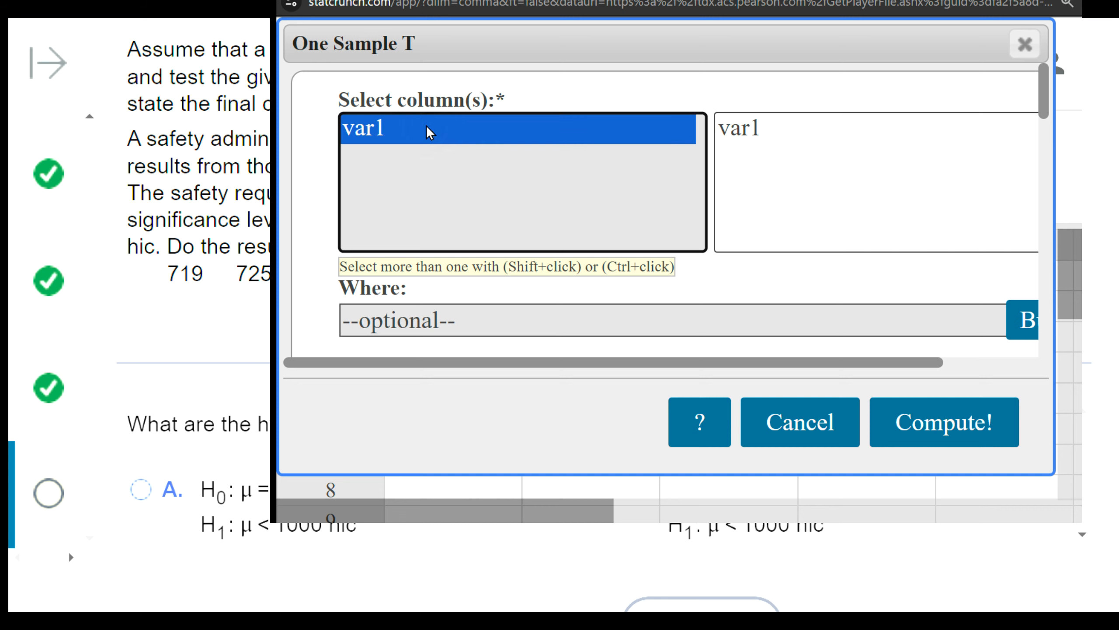
{"action": "scroll", "coordinate": [434, 137], "scroll_direction": "down", "scroll_amount": 5}
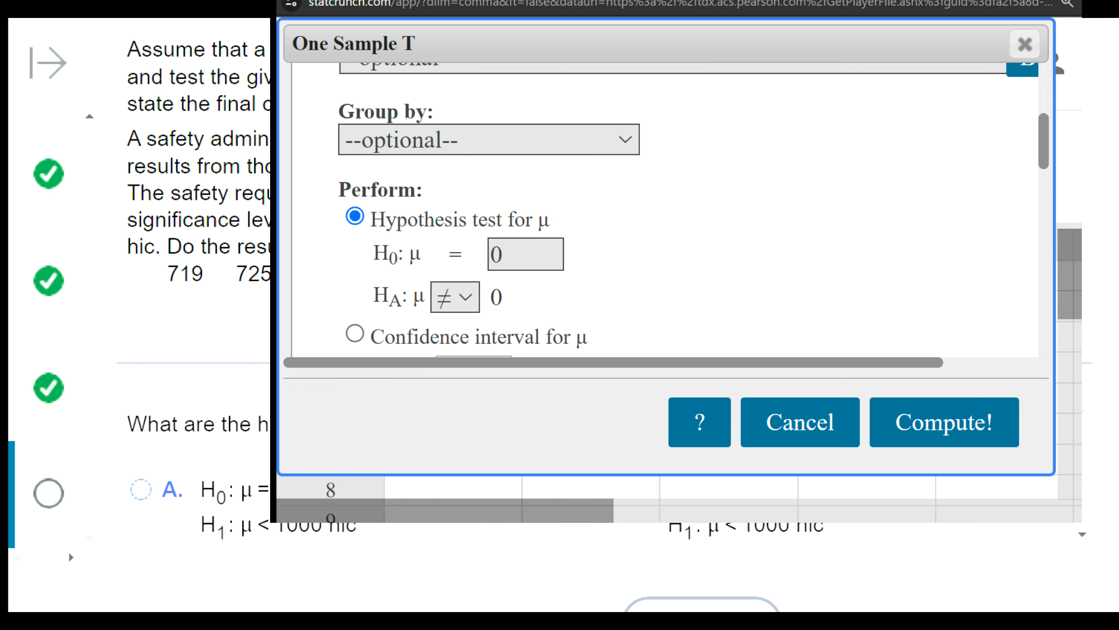
- Move the StatCrunch window off the question text, check the claim's wording about the mean, and return to the T test settings
{"action": "left_click_drag", "start_coordinate": [723, 0], "coordinate": [1001, 372]}
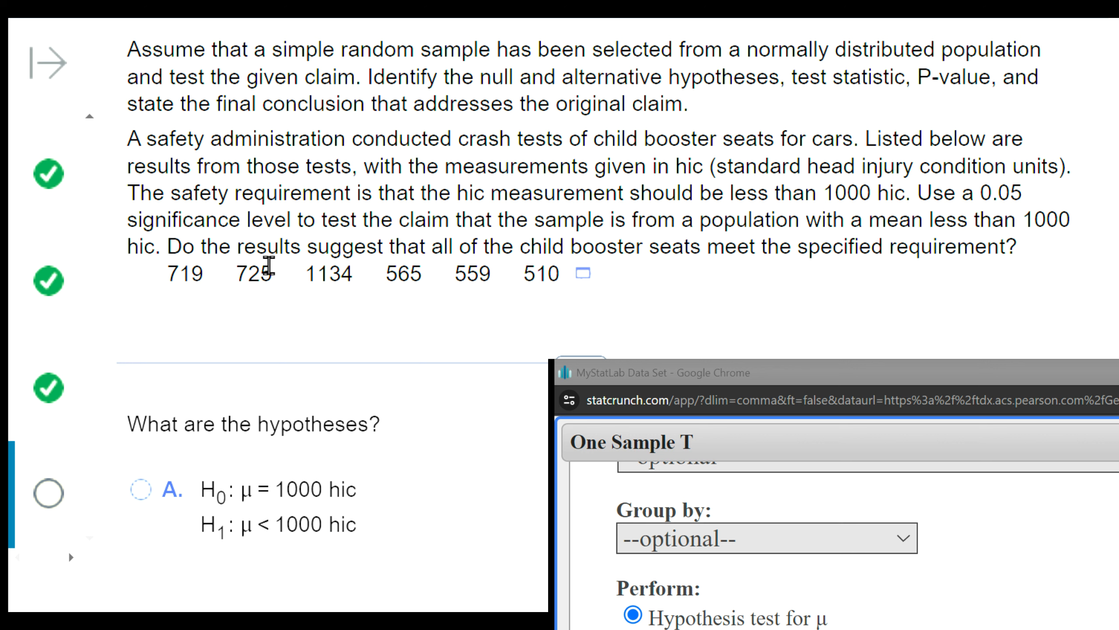
{"action": "left_click_drag", "start_coordinate": [316, 224], "coordinate": [987, 220]}
{"action": "left_click_drag", "start_coordinate": [845, 225], "coordinate": [1089, 243]}
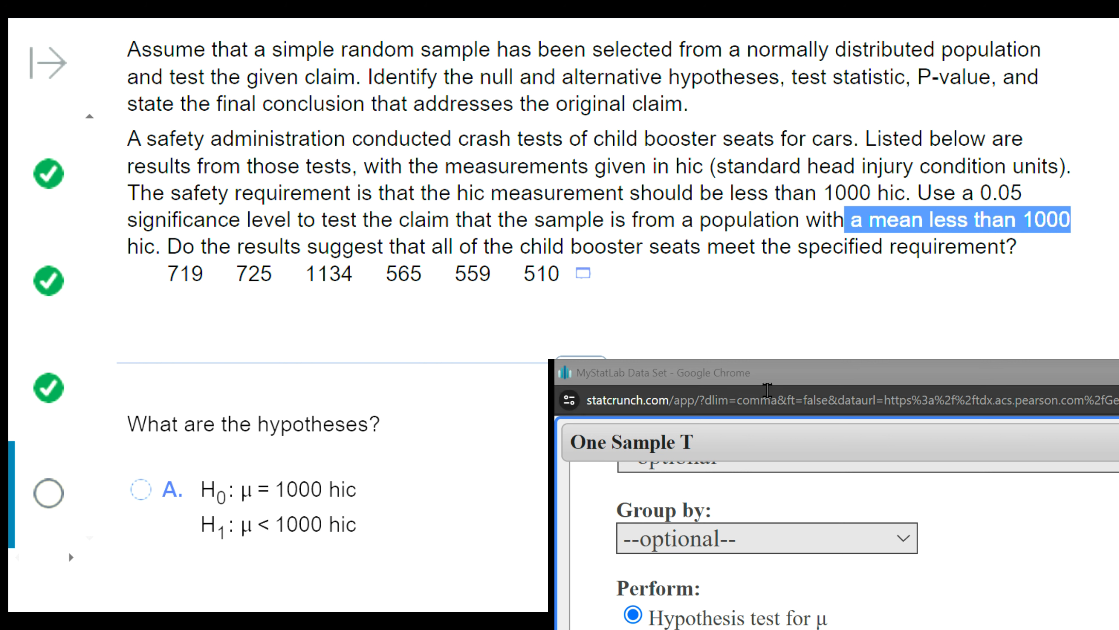
{"action": "left_click", "coordinate": [769, 375]}
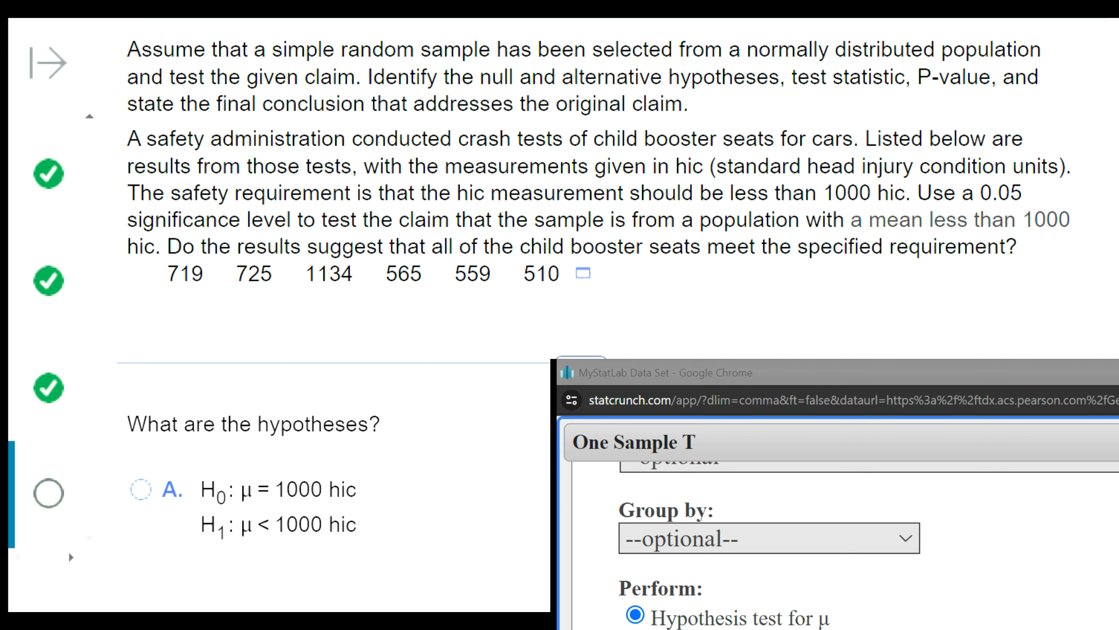
{"action": "left_click", "coordinate": [726, 377]}
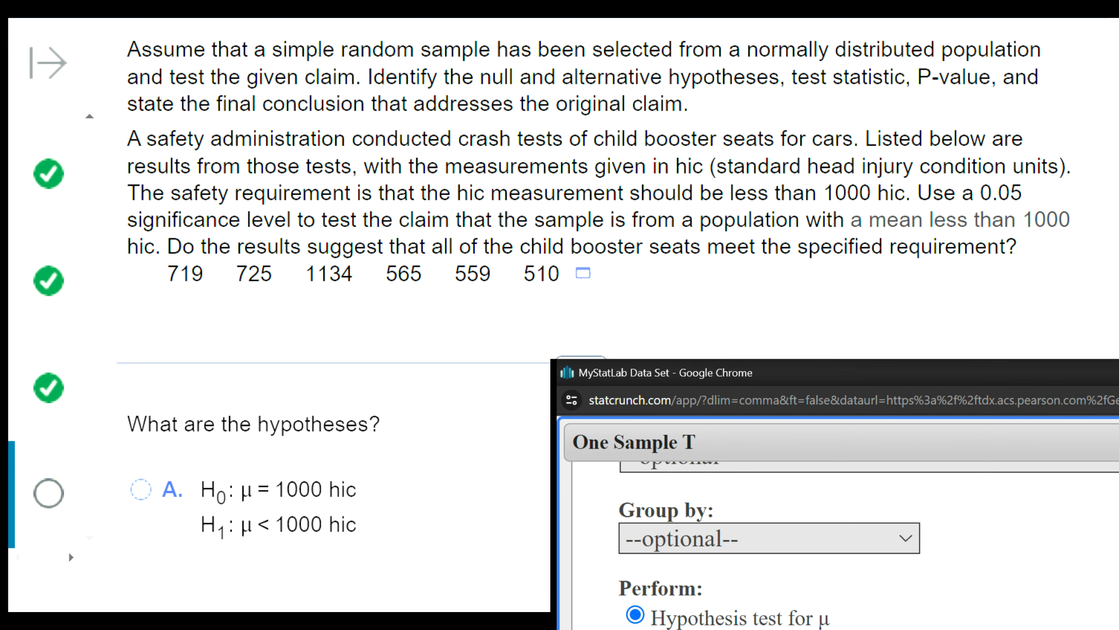
- Set the null hypothesis mean to 1000 with a less-than (<) alternative and compute the T test
{"action": "scroll", "coordinate": [969, 592], "scroll_direction": "up", "scroll_amount": 3}
{"action": "scroll", "coordinate": [964, 588], "scroll_direction": "down", "scroll_amount": 10}
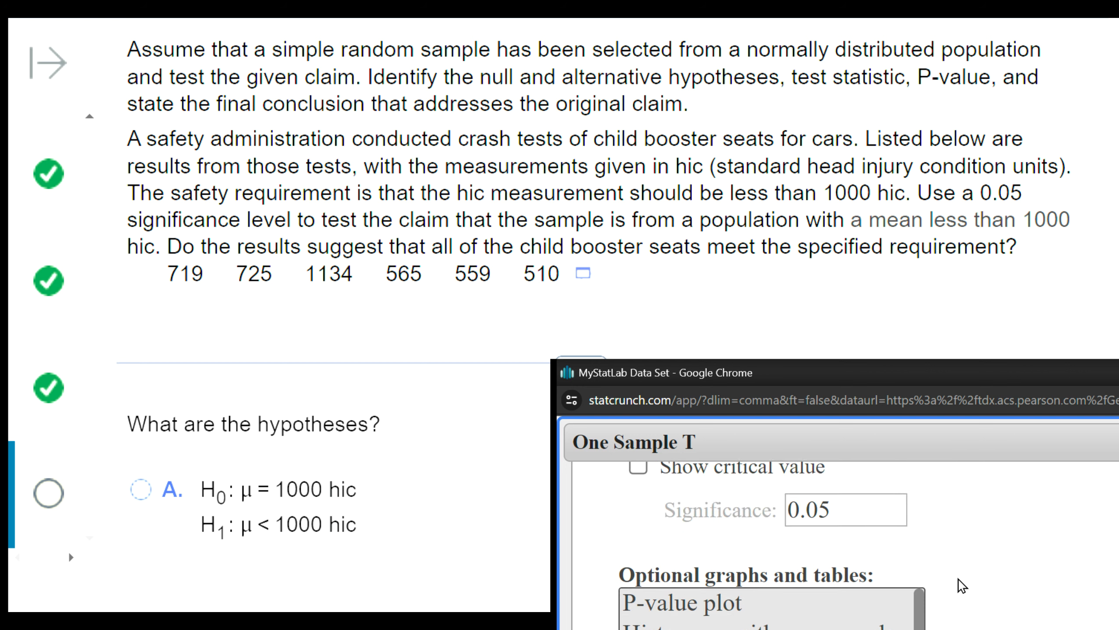
{"action": "scroll", "coordinate": [962, 582], "scroll_direction": "up", "scroll_amount": 3}
{"action": "scroll", "coordinate": [963, 583], "scroll_direction": "up", "scroll_amount": 2}
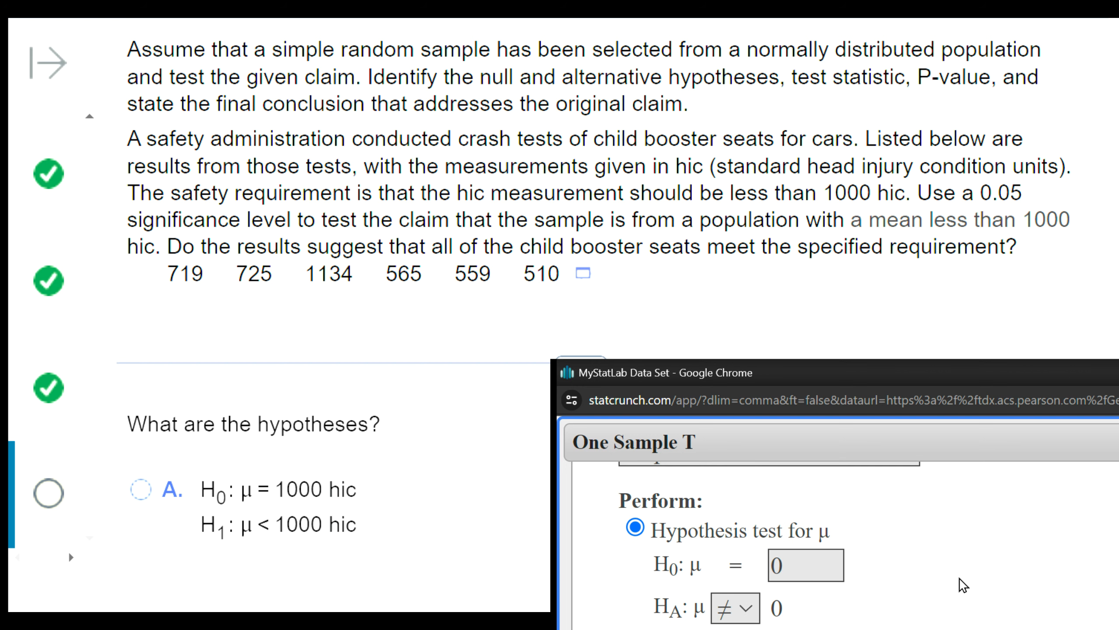
{"action": "left_click", "coordinate": [732, 628]}
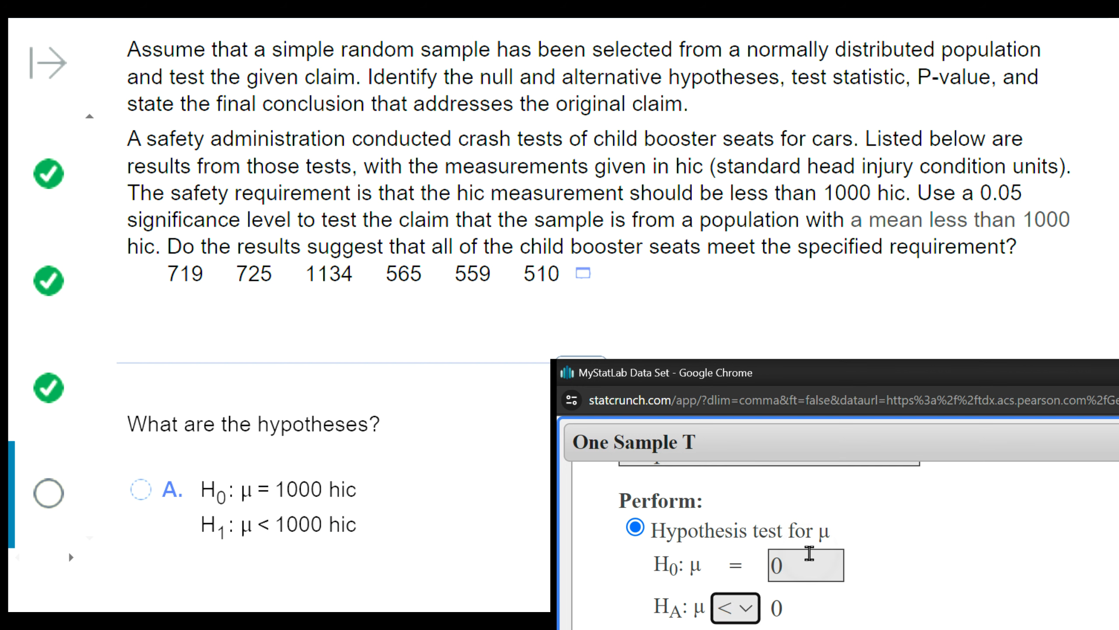
{"action": "left_click_drag", "start_coordinate": [808, 564], "coordinate": [749, 563]}
{"action": "type", "text": "1000"}
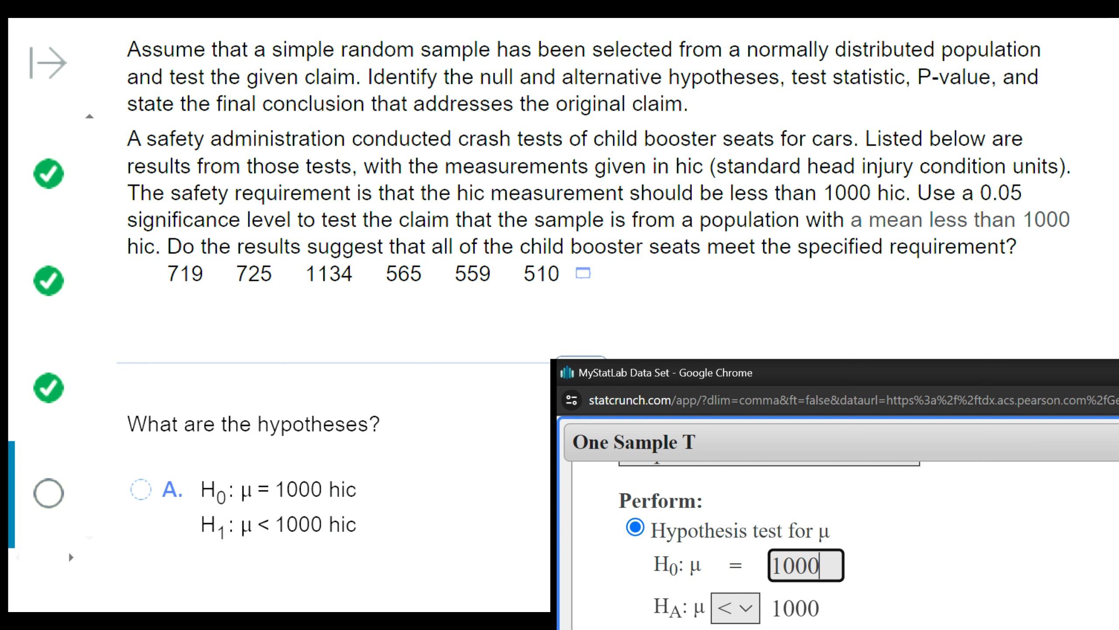
{"action": "key", "text": "Return"}
- Bring the StatCrunch window back into view and resize it around the T test results table
{"action": "left_click_drag", "start_coordinate": [1024, 621], "coordinate": [759, 34]}
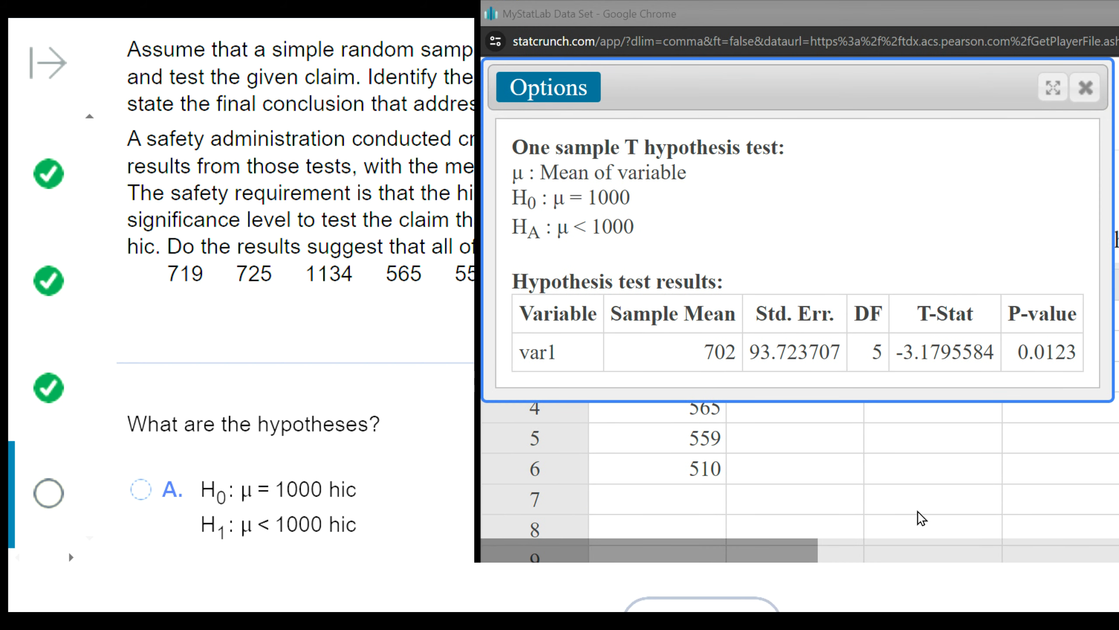
{"action": "left_click_drag", "start_coordinate": [734, 560], "coordinate": [770, 519]}
{"action": "left_click_drag", "start_coordinate": [836, 404], "coordinate": [839, 462]}
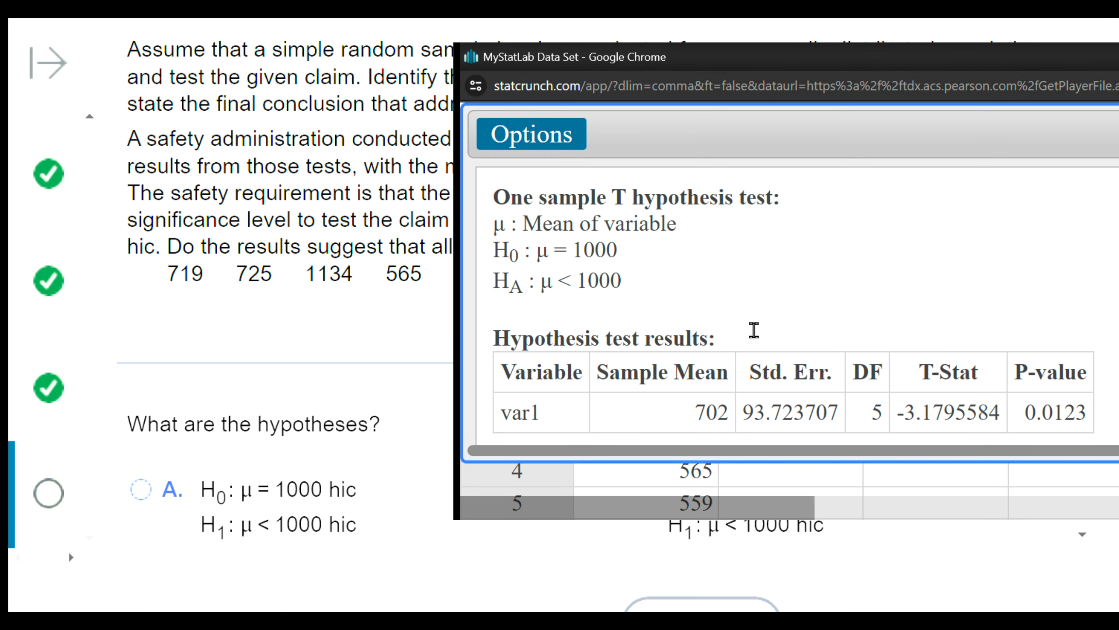
- Move the results window clear of the answer choices, select H0: μ = 1000 hic with H1: μ < 1000 hic, and submit
{"action": "left_click_drag", "start_coordinate": [787, 282], "coordinate": [806, 160]}
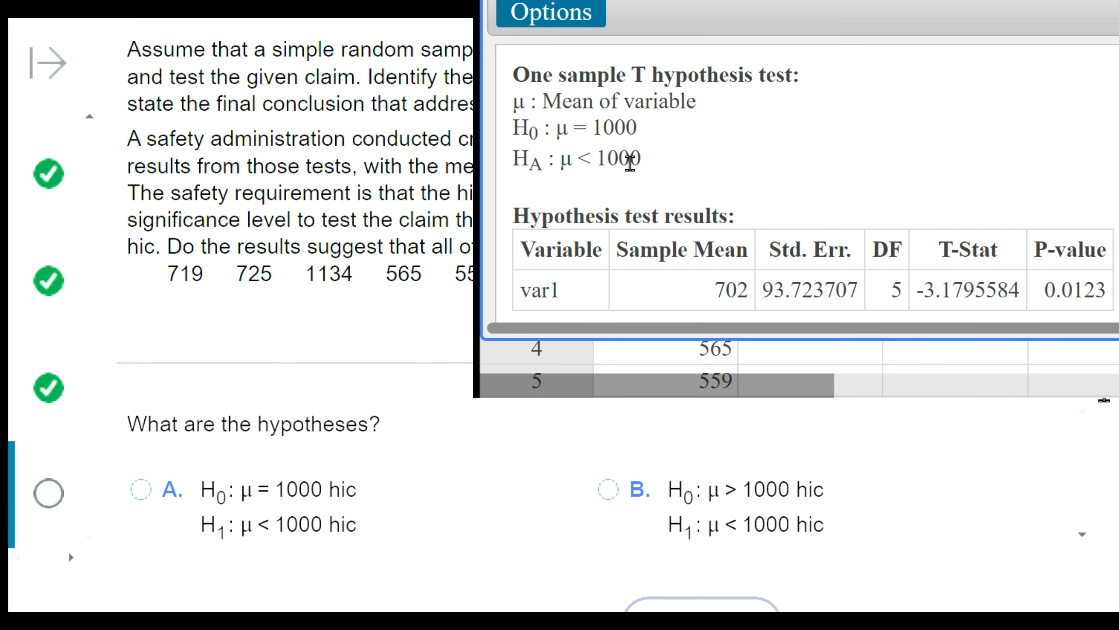
{"action": "left_click", "coordinate": [133, 492]}
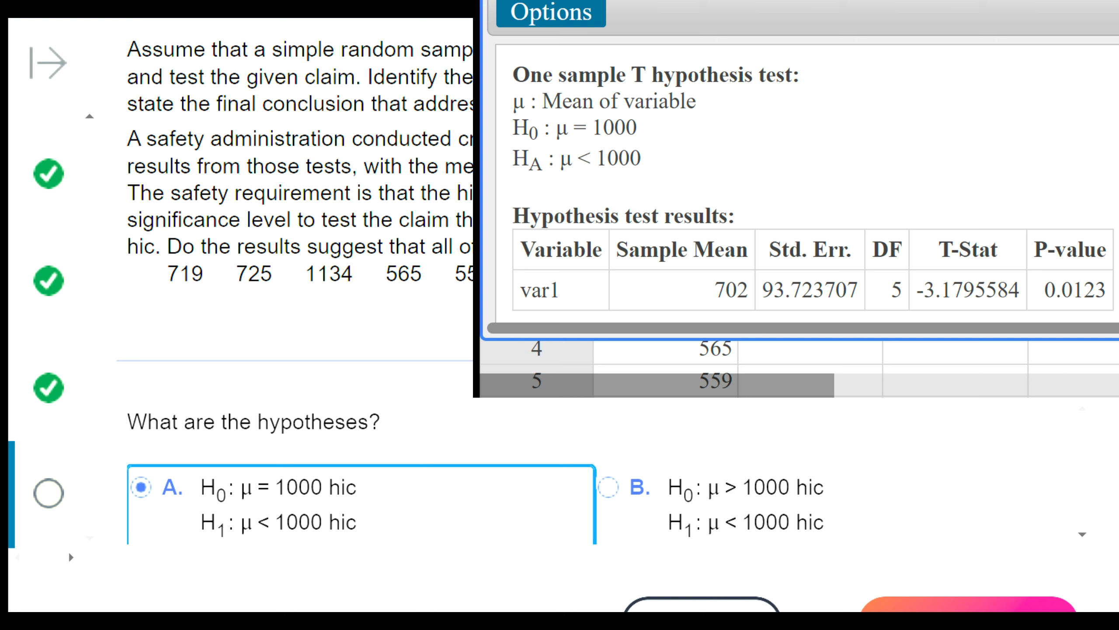
{"action": "left_click", "coordinate": [968, 605]}
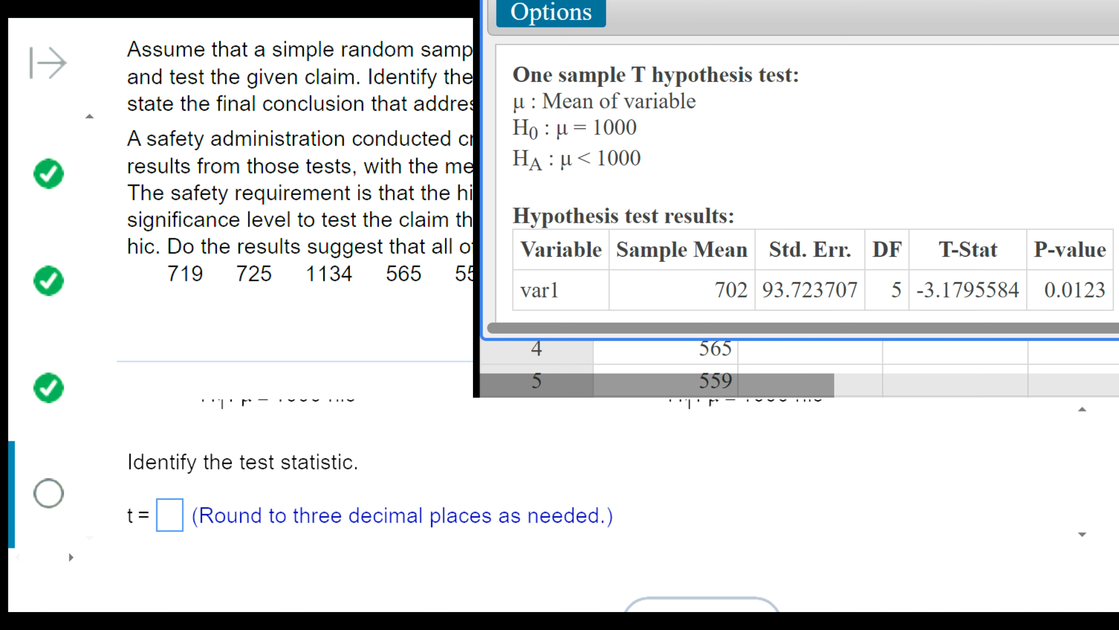
- Enter -3.180 as the test statistic t and submit it to continue to the P-value part
{"action": "left_click", "coordinate": [170, 526]}
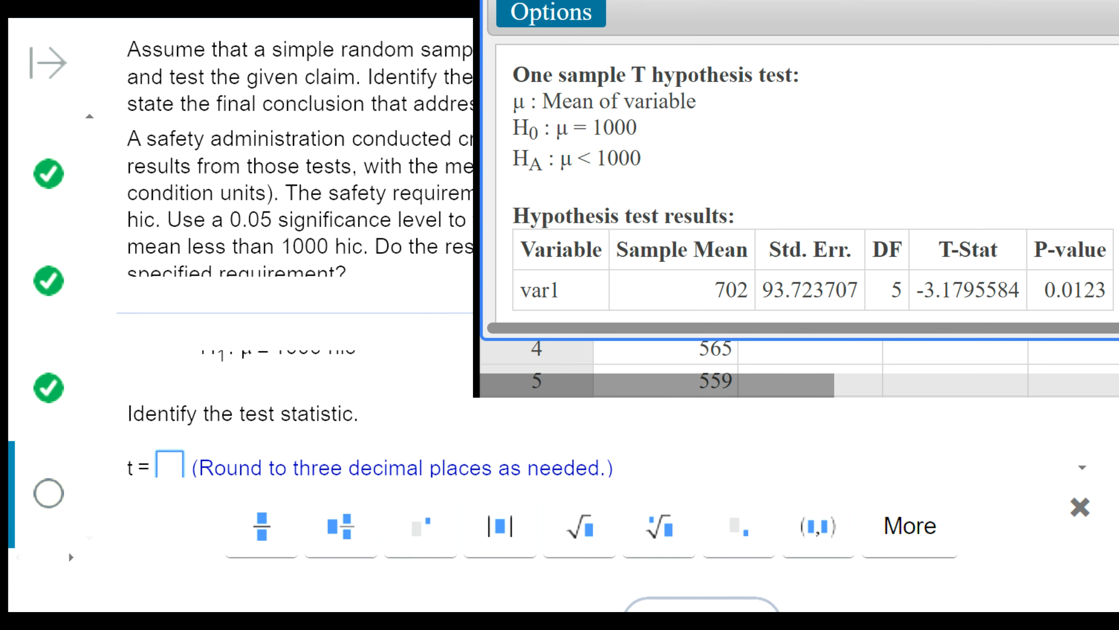
{"action": "left_click", "coordinate": [865, 379]}
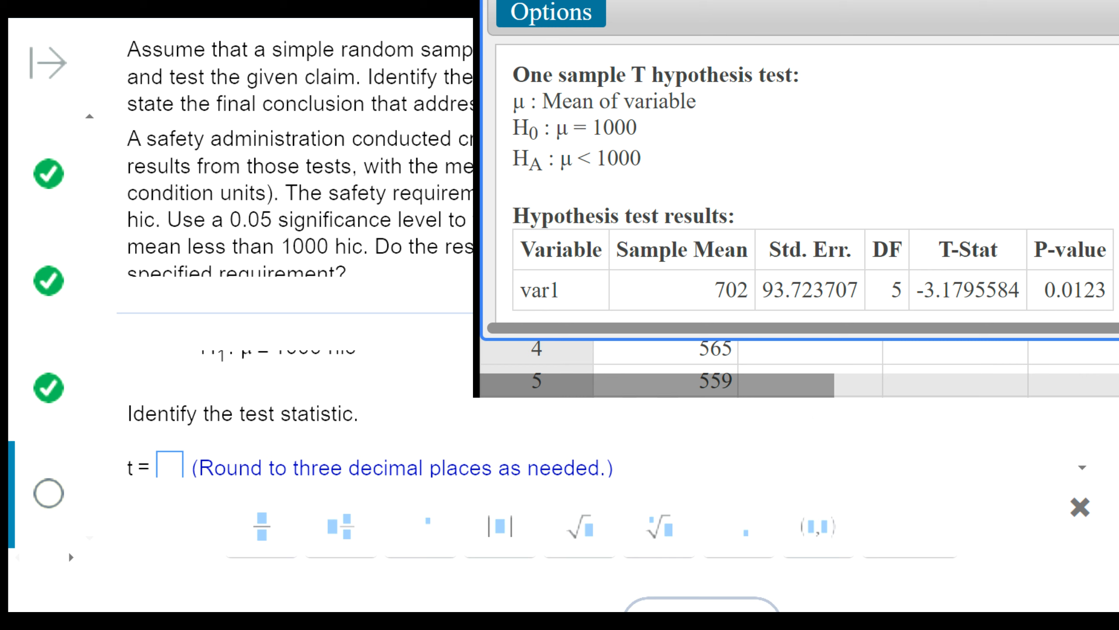
{"action": "left_click", "coordinate": [163, 466]}
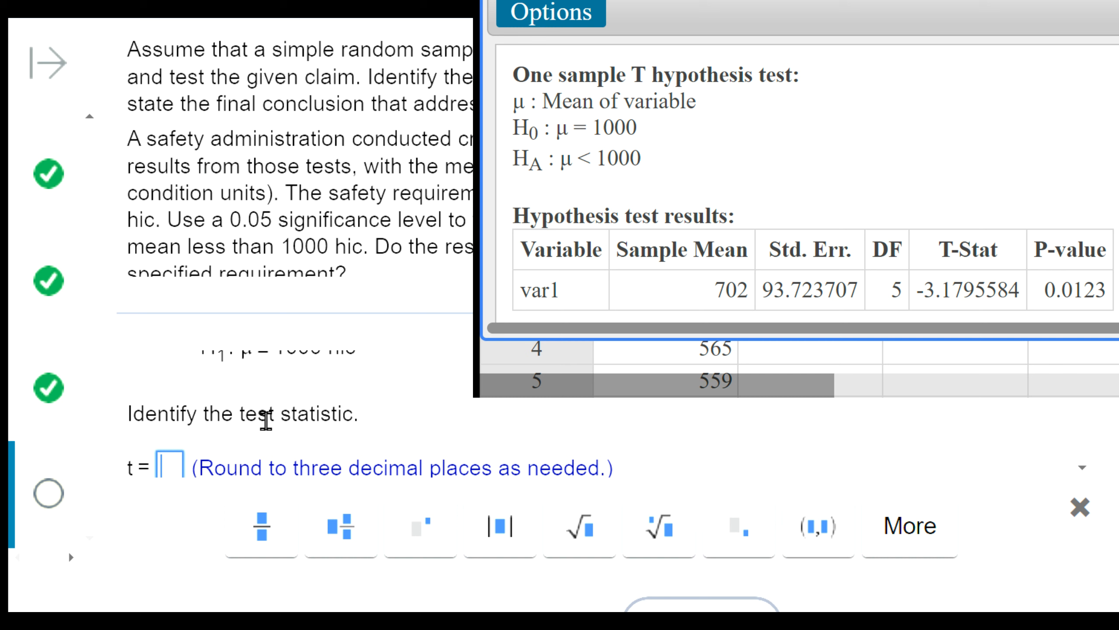
{"action": "type", "text": "-3.180"}
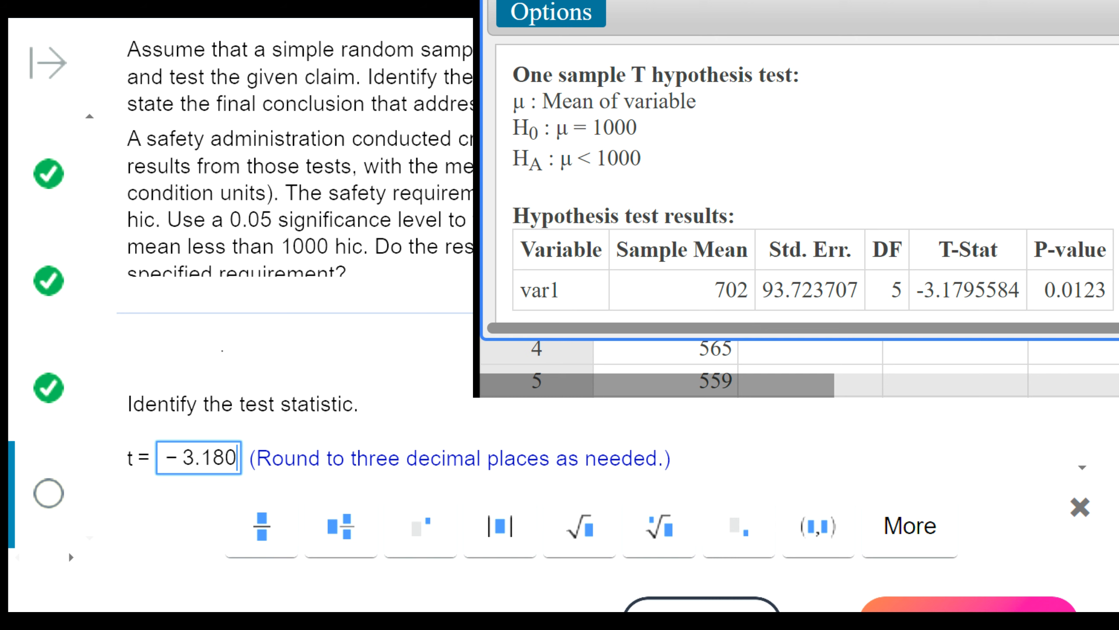
{"action": "left_click", "coordinate": [969, 604]}
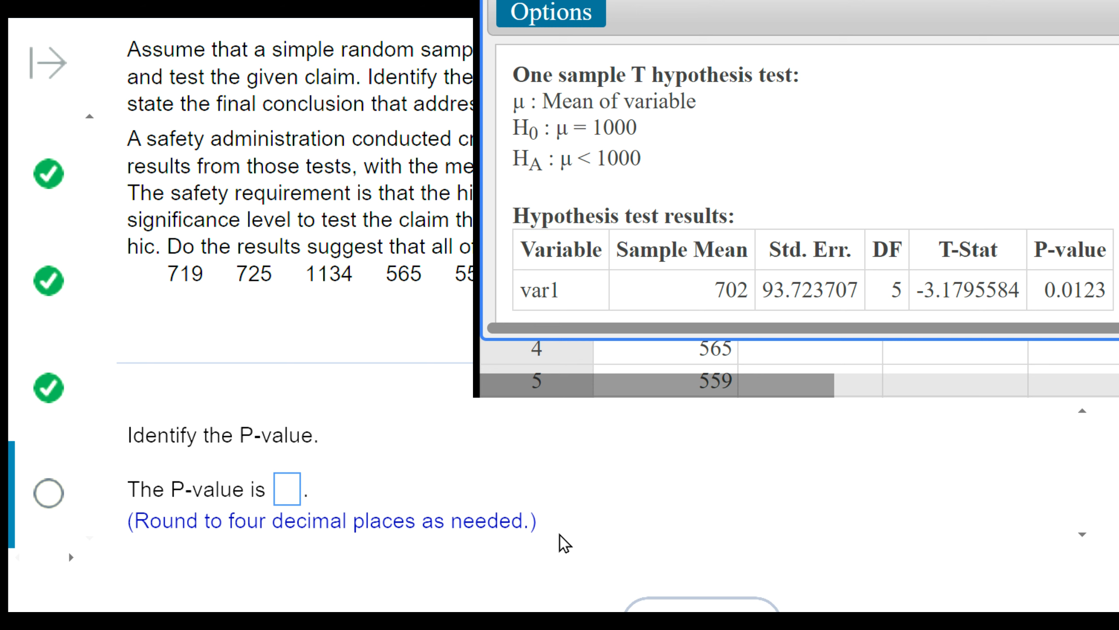
- Enter 0.0123 as the P-value and submit it to continue to the conclusion part
{"action": "left_click", "coordinate": [282, 489]}
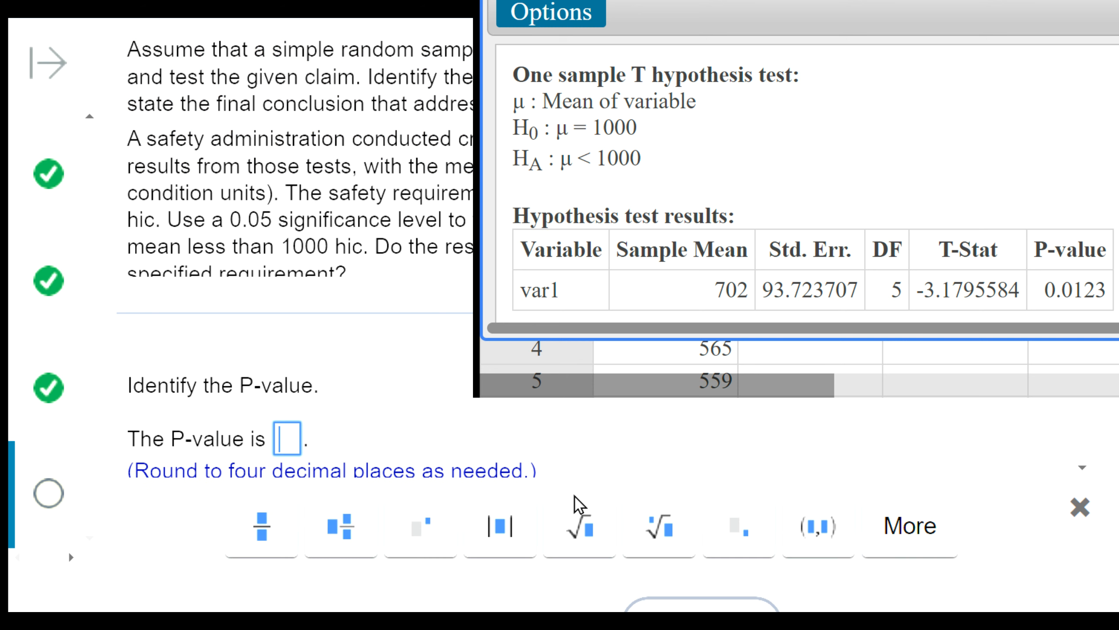
{"action": "type", "text": "0."}
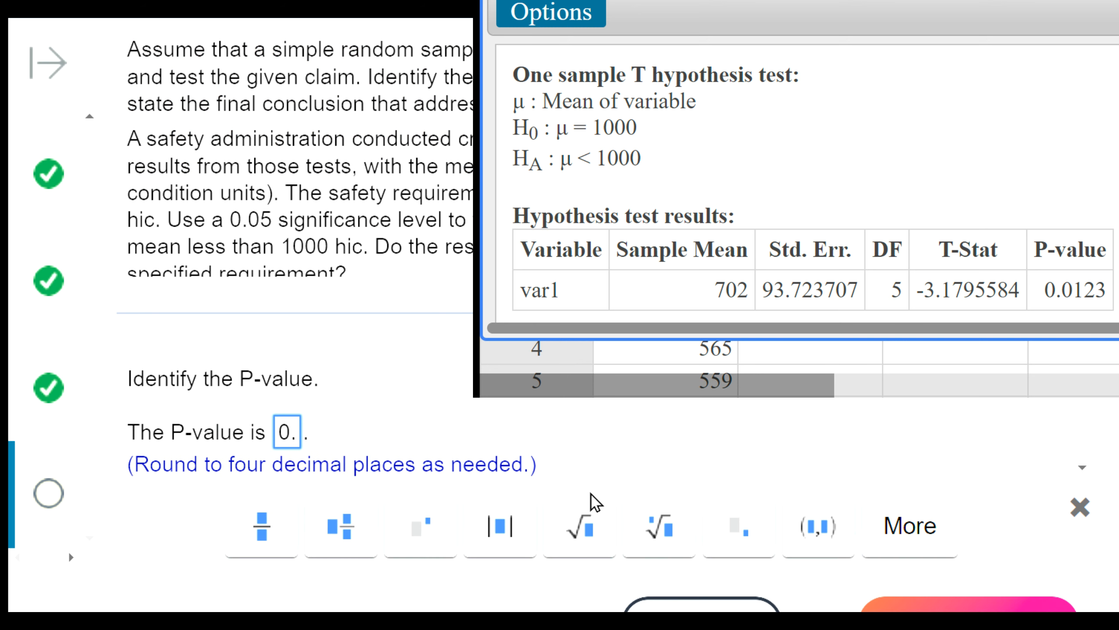
{"action": "type", "text": "0123"}
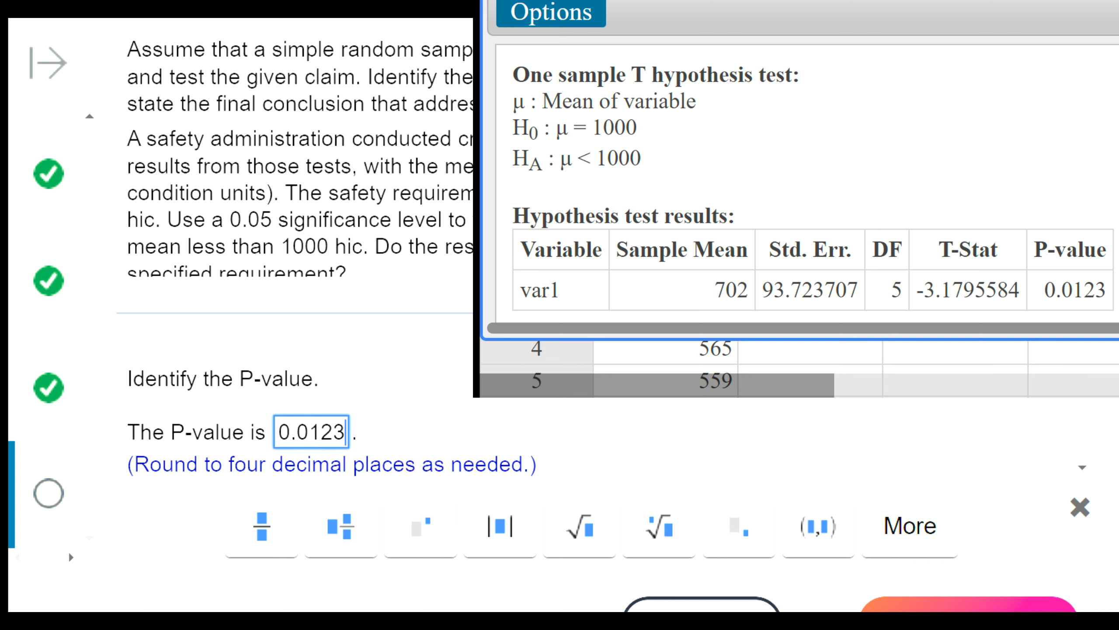
{"action": "left_click", "coordinate": [865, 601]}
- Compare the test's P-value with the 0.05 significance level given in the question
{"action": "left_click_drag", "start_coordinate": [1056, 295], "coordinate": [1107, 302]}
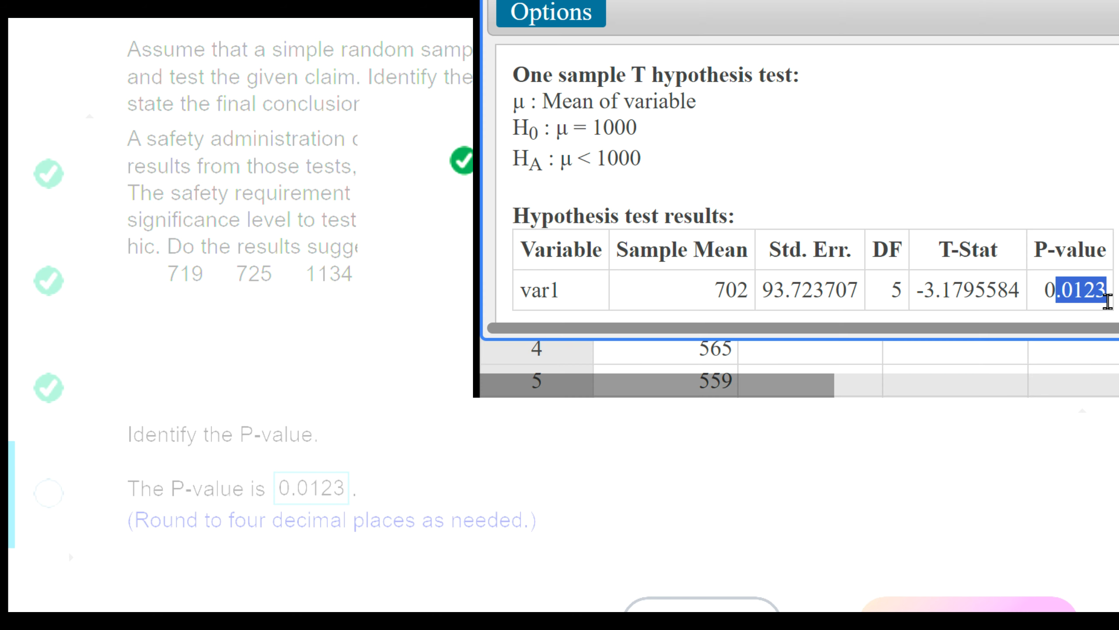
{"action": "left_click", "coordinate": [560, 256]}
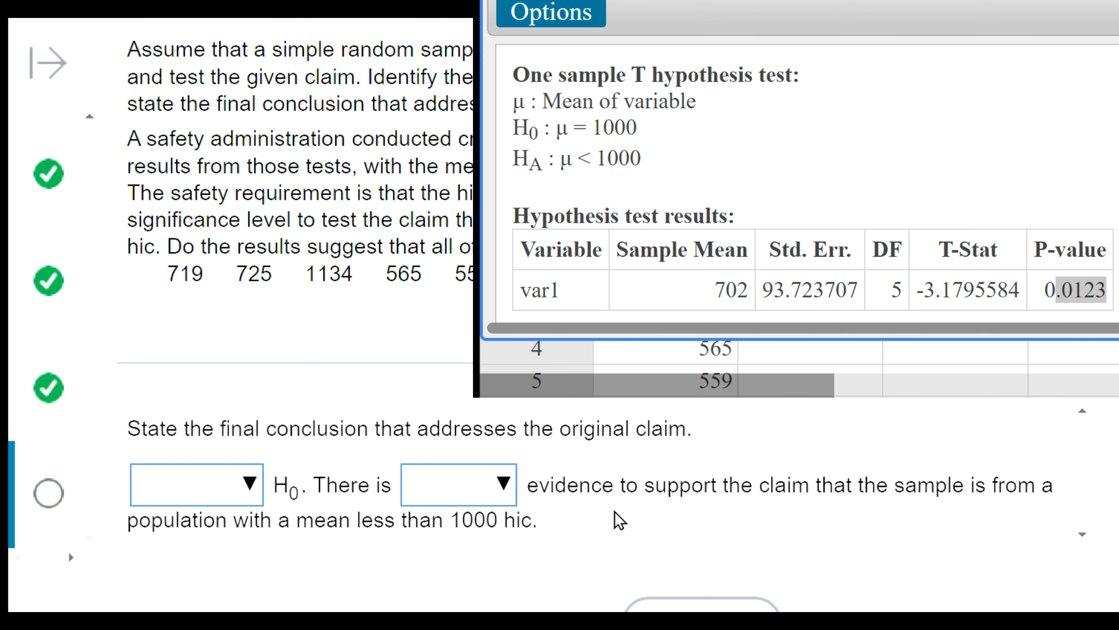
{"action": "scroll", "coordinate": [642, 455], "scroll_direction": "up", "scroll_amount": 5}
{"action": "scroll", "coordinate": [642, 455], "scroll_direction": "down", "scroll_amount": 2}
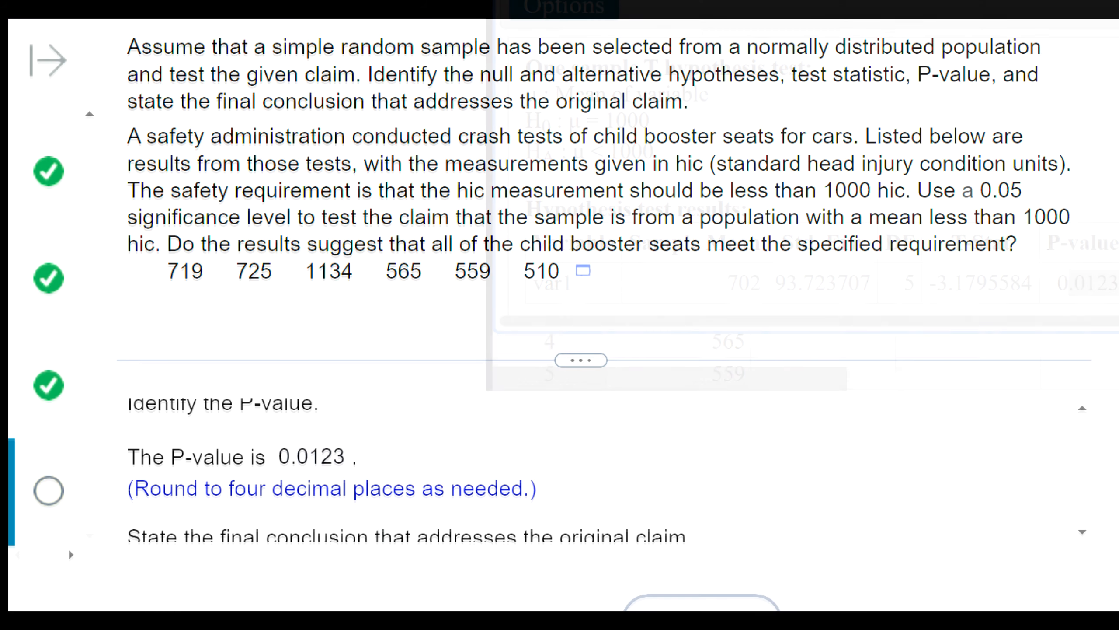
{"action": "left_click_drag", "start_coordinate": [905, 191], "coordinate": [1036, 201]}
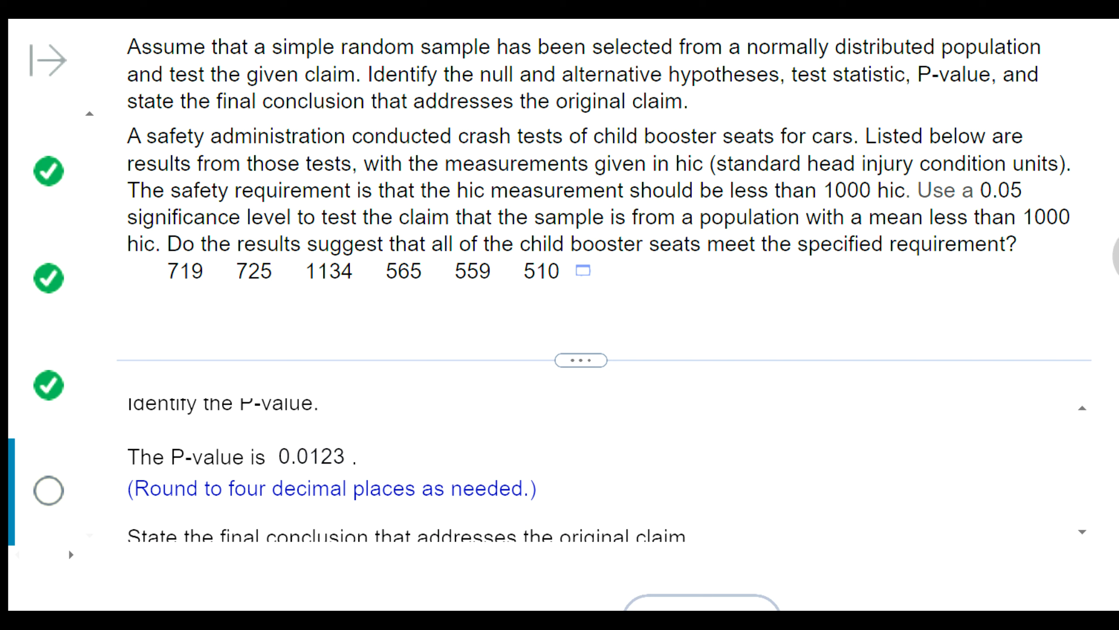
{"action": "left_click_drag", "start_coordinate": [912, 226], "coordinate": [1054, 195]}
{"action": "left_click", "coordinate": [913, 189]}
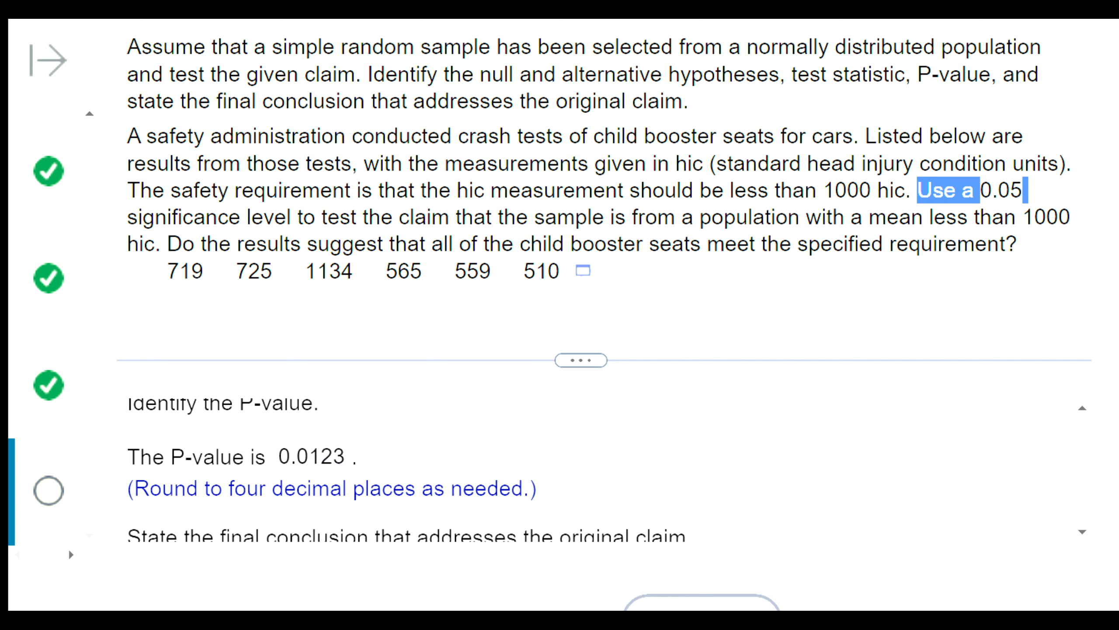
{"action": "left_click", "coordinate": [1054, 195]}
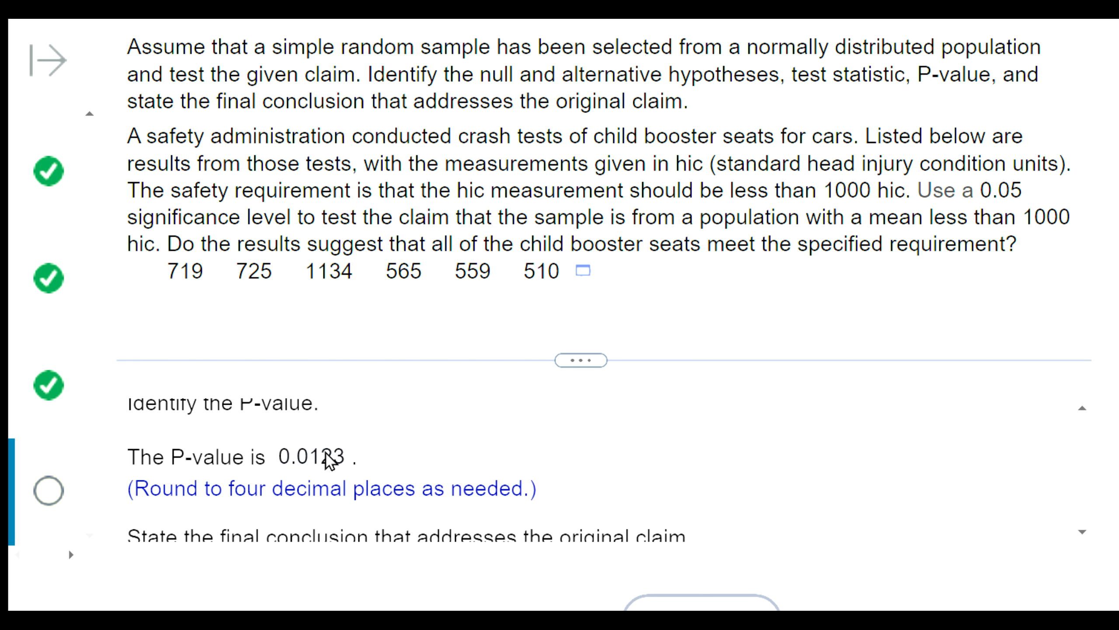
{"action": "left_click", "coordinate": [290, 457]}
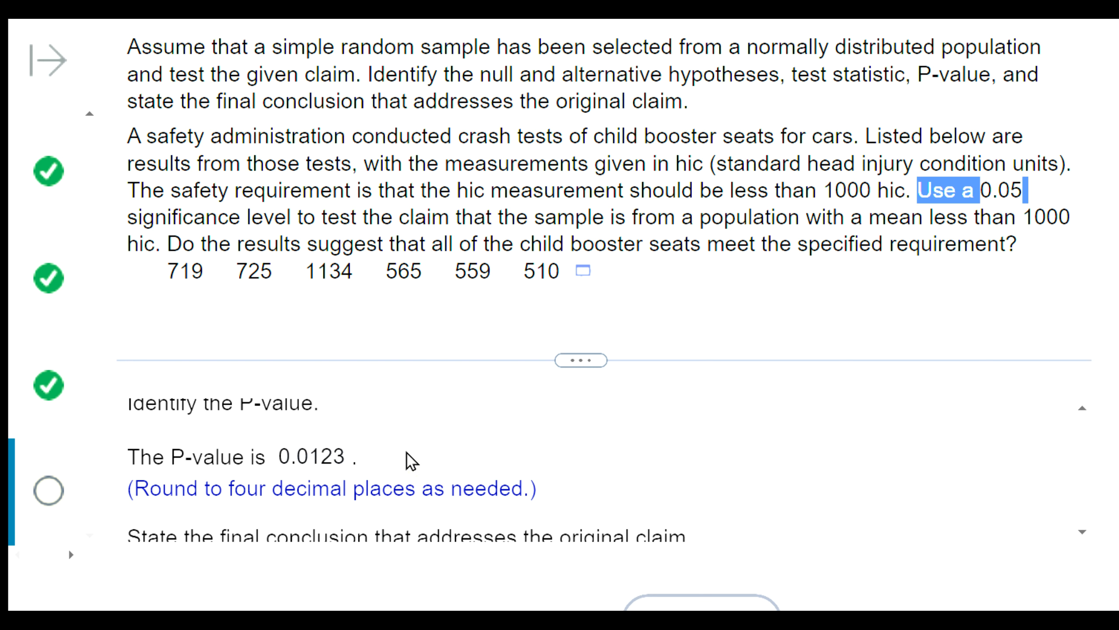
- Return to the conclusion statement and choose "Reject" as the decision on the null hypothesis
{"action": "scroll", "coordinate": [397, 456], "scroll_direction": "down", "scroll_amount": 3}
{"action": "left_click", "coordinate": [234, 482]}
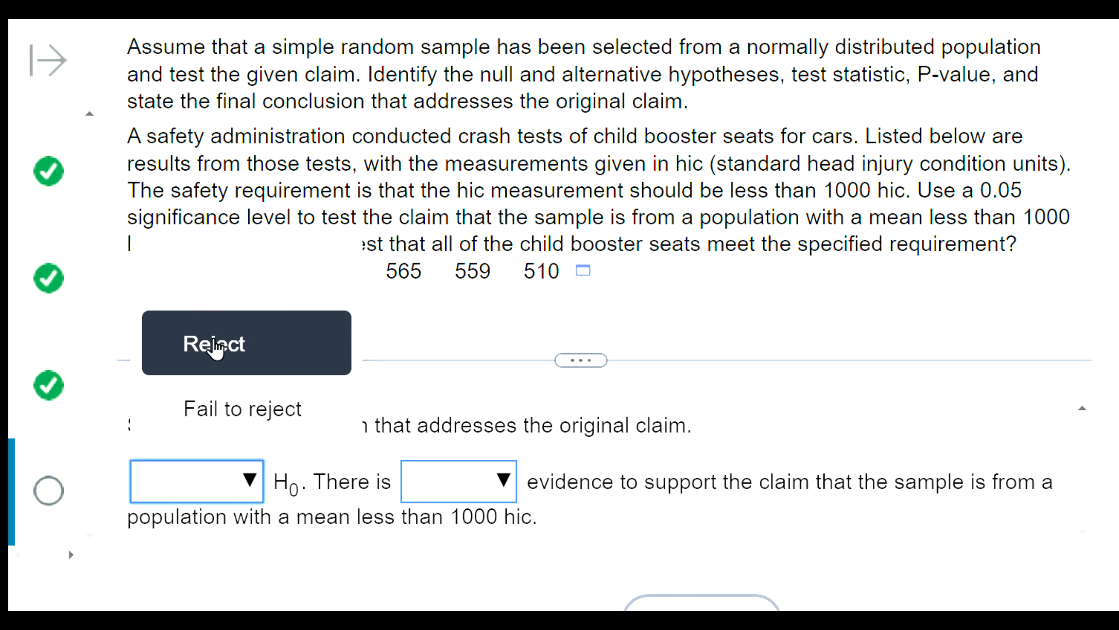
{"action": "left_click", "coordinate": [217, 346]}
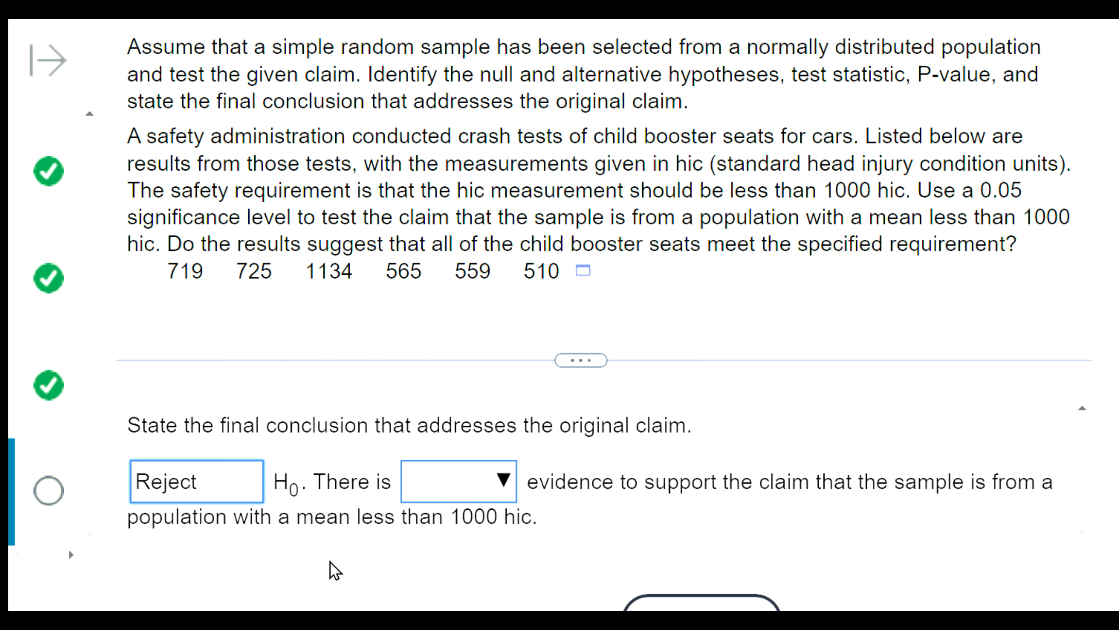
- Complete the conclusion with "sufficient" evidence to support the claim and submit it to continue to the requirement part
{"action": "left_click_drag", "start_coordinate": [554, 358], "coordinate": [552, 267]}
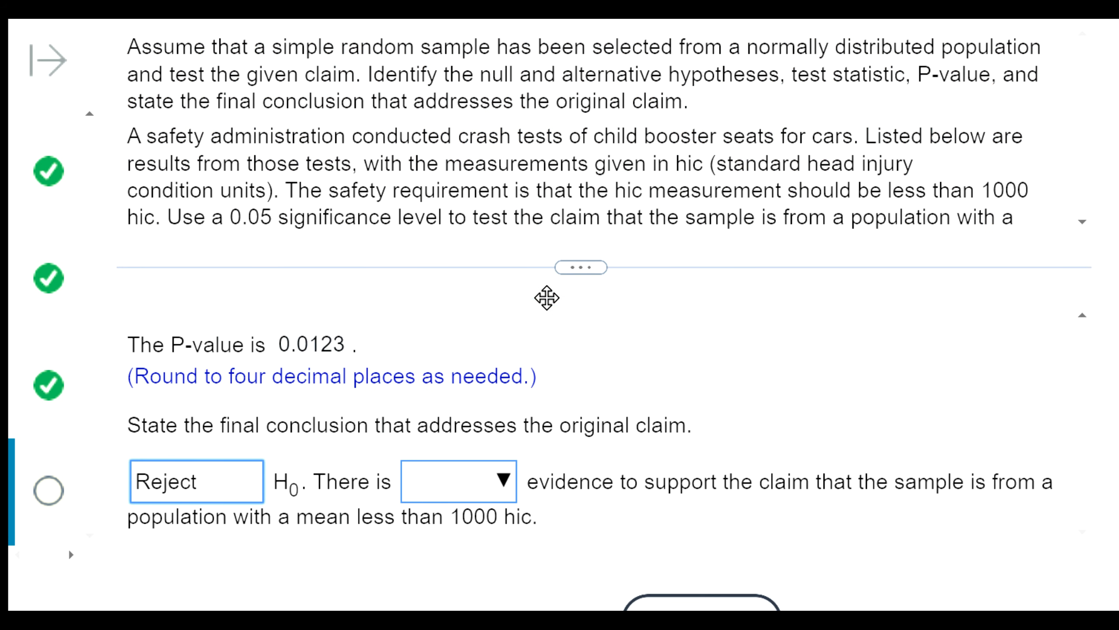
{"action": "left_click", "coordinate": [487, 481]}
{"action": "left_click", "coordinate": [496, 417]}
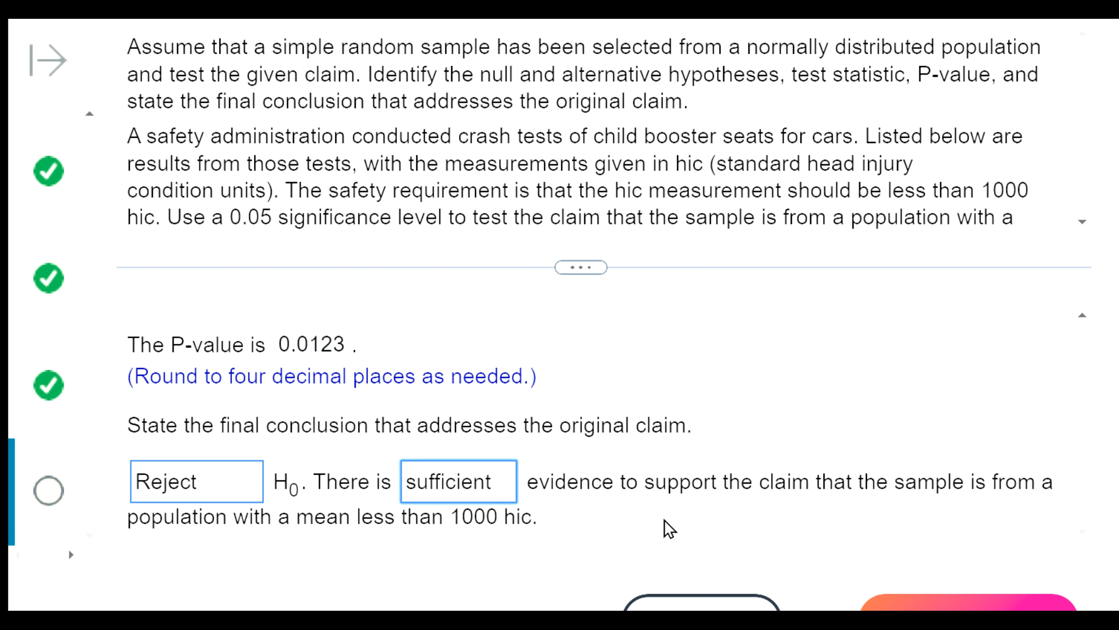
{"action": "left_click_drag", "start_coordinate": [643, 482], "coordinate": [754, 543]}
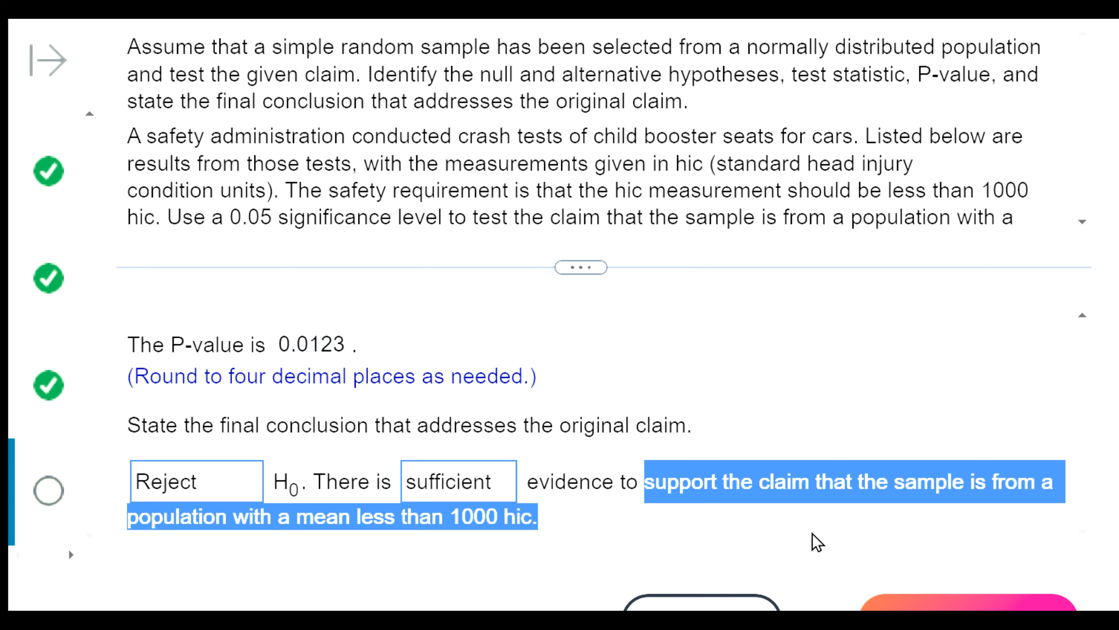
{"action": "left_click", "coordinate": [322, 515]}
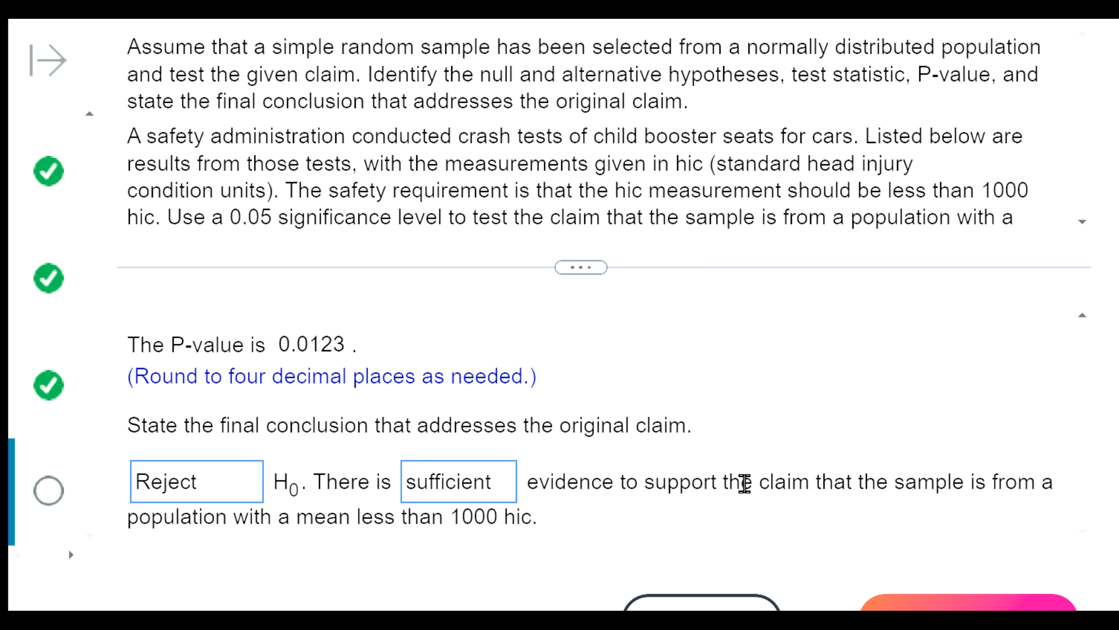
{"action": "left_click_drag", "start_coordinate": [750, 481], "coordinate": [860, 545]}
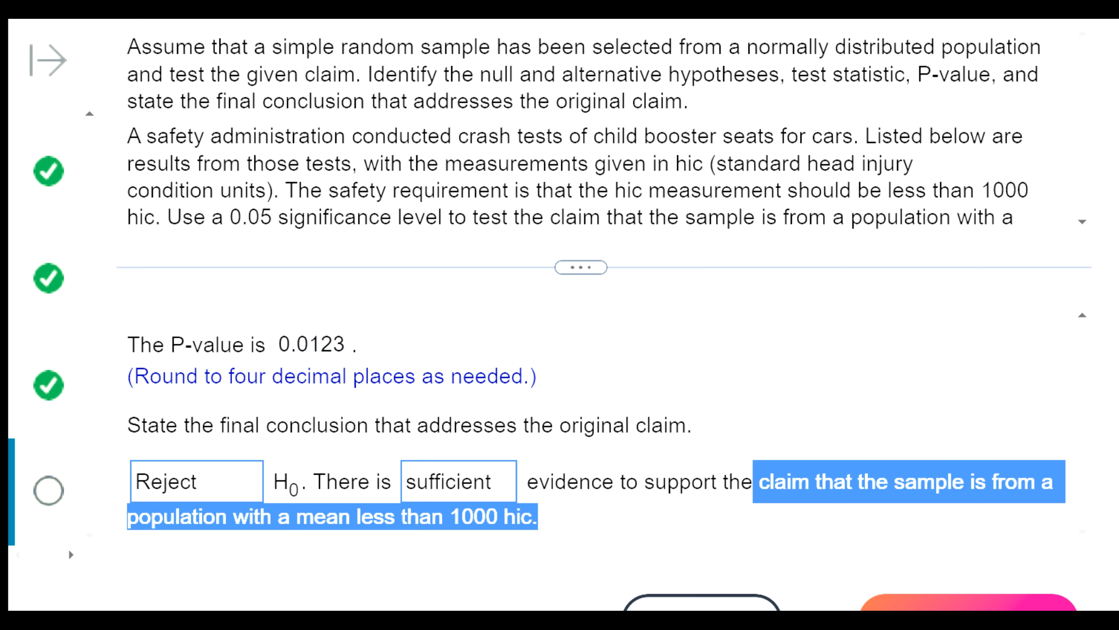
{"action": "left_click", "coordinate": [969, 604]}
{"action": "left_click", "coordinate": [536, 316]}
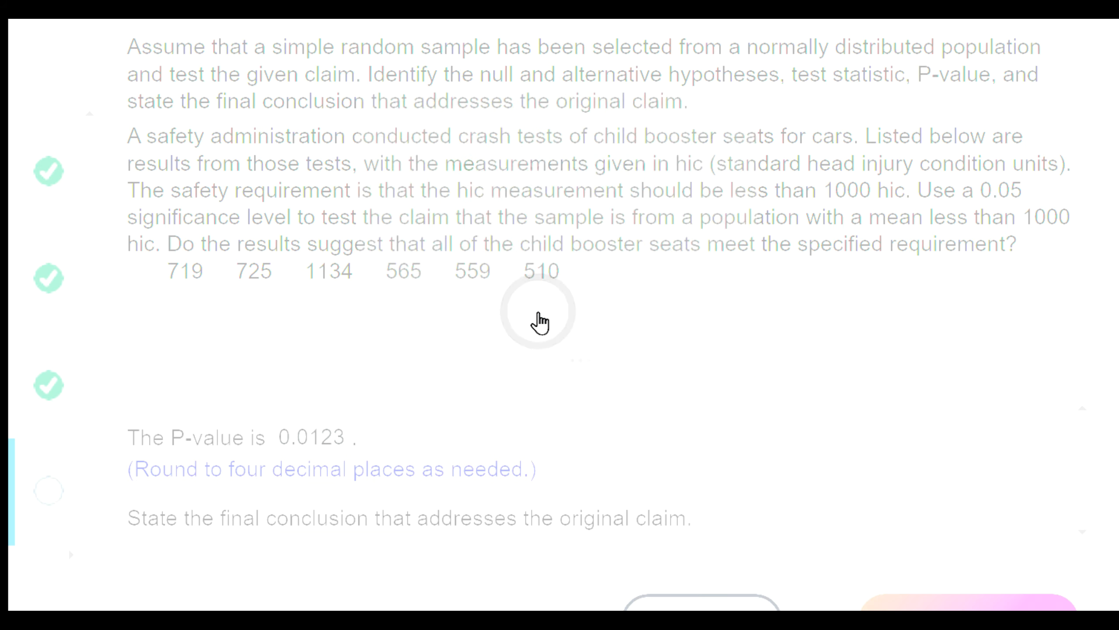
- Review the completed conclusion and the four answer choices about the booster seats meeting the specified requirement
{"action": "left_click_drag", "start_coordinate": [592, 361], "coordinate": [582, 142]}
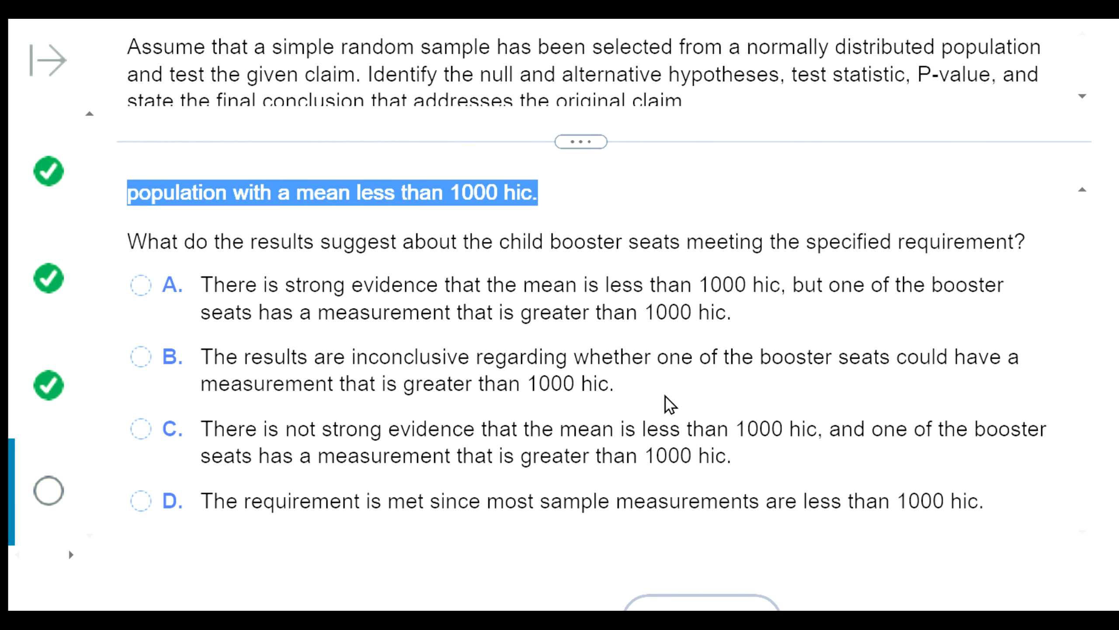
{"action": "scroll", "coordinate": [854, 490], "scroll_direction": "up", "scroll_amount": 2}
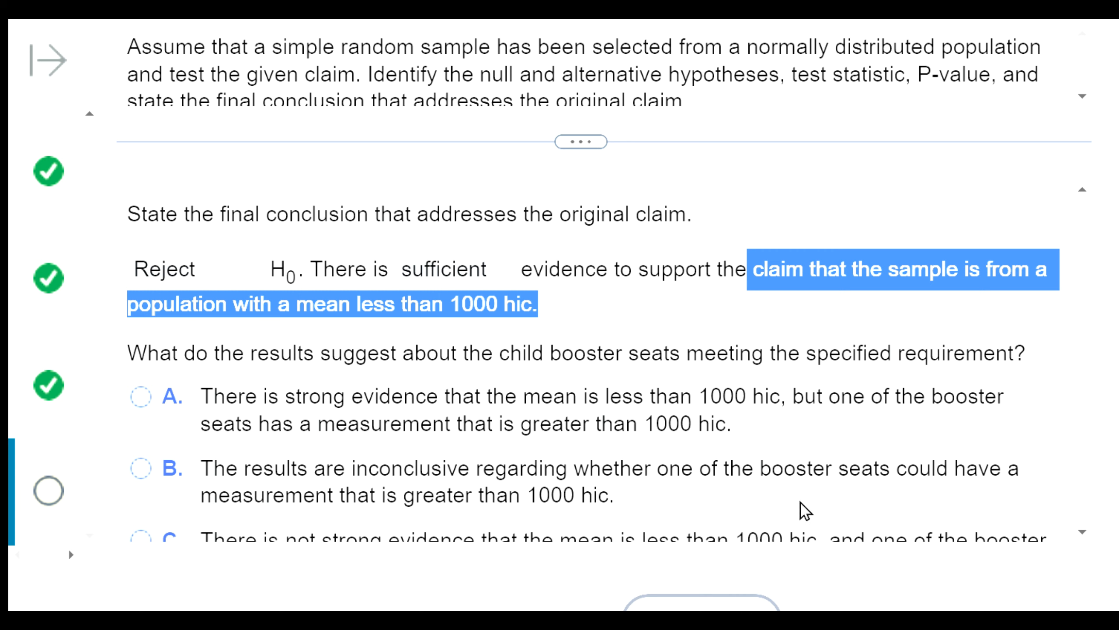
{"action": "scroll", "coordinate": [369, 445], "scroll_direction": "down", "scroll_amount": 2}
{"action": "scroll", "coordinate": [369, 445], "scroll_direction": "up", "scroll_amount": 2}
{"action": "scroll", "coordinate": [300, 468], "scroll_direction": "down", "scroll_amount": 1}
{"action": "scroll", "coordinate": [321, 537], "scroll_direction": "down", "scroll_amount": 1}
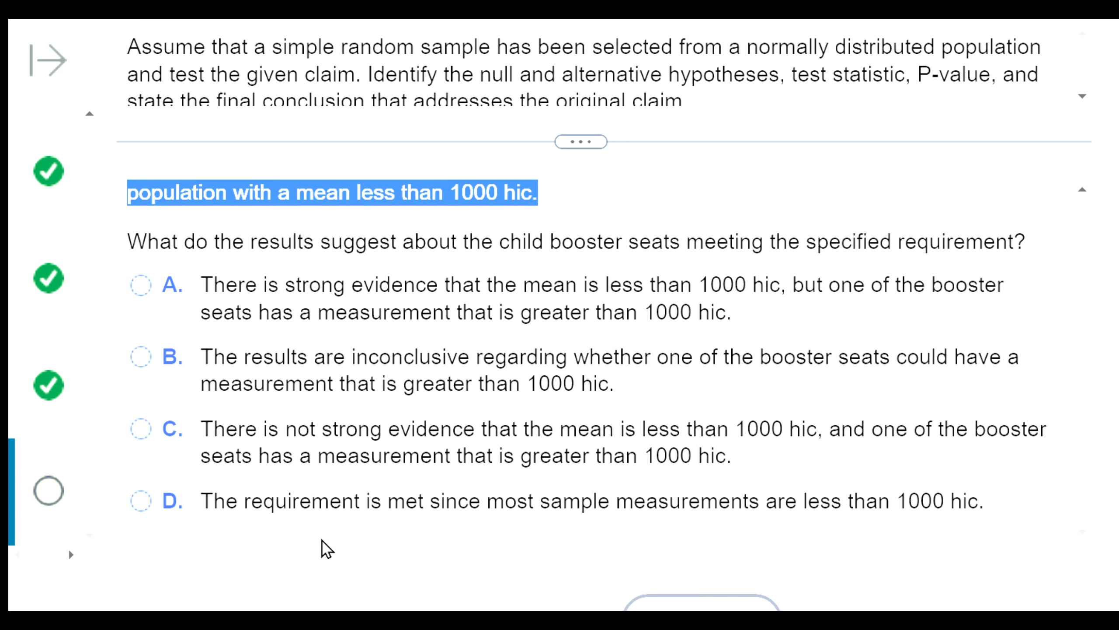
{"action": "scroll", "coordinate": [324, 539], "scroll_direction": "up", "scroll_amount": 10}
- Compare the listed booster seat measurements, especially 1134, with the requirement of less than 1000 hic in the question
{"action": "left_click_drag", "start_coordinate": [581, 146], "coordinate": [580, 451]}
{"action": "left_click", "coordinate": [334, 275]}
{"action": "left_click_drag", "start_coordinate": [291, 277], "coordinate": [343, 289]}
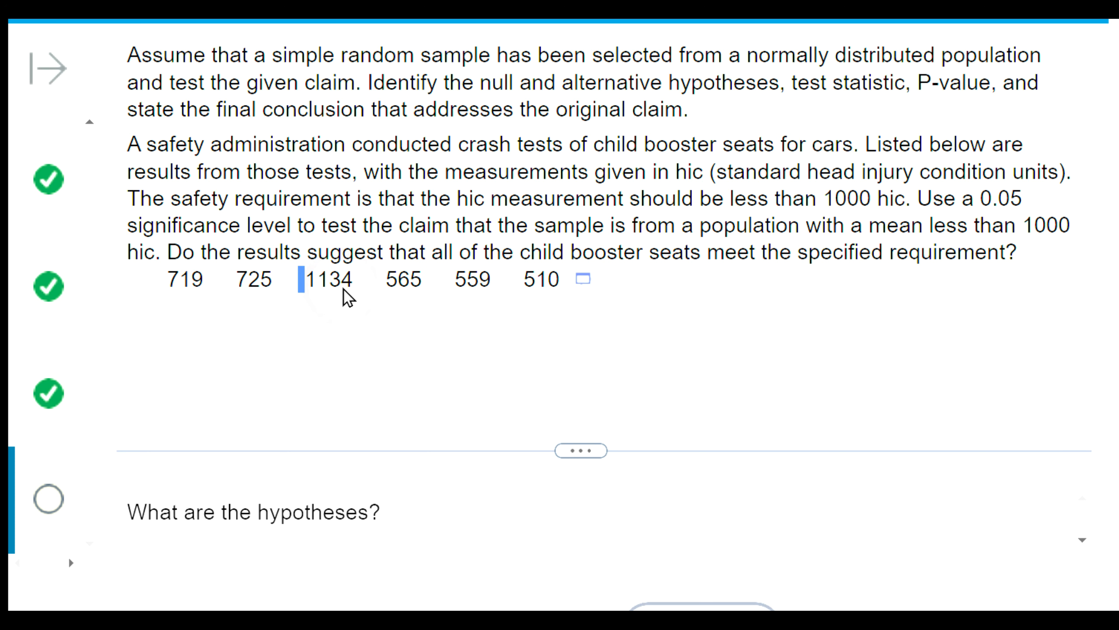
{"action": "double_click", "coordinate": [356, 293]}
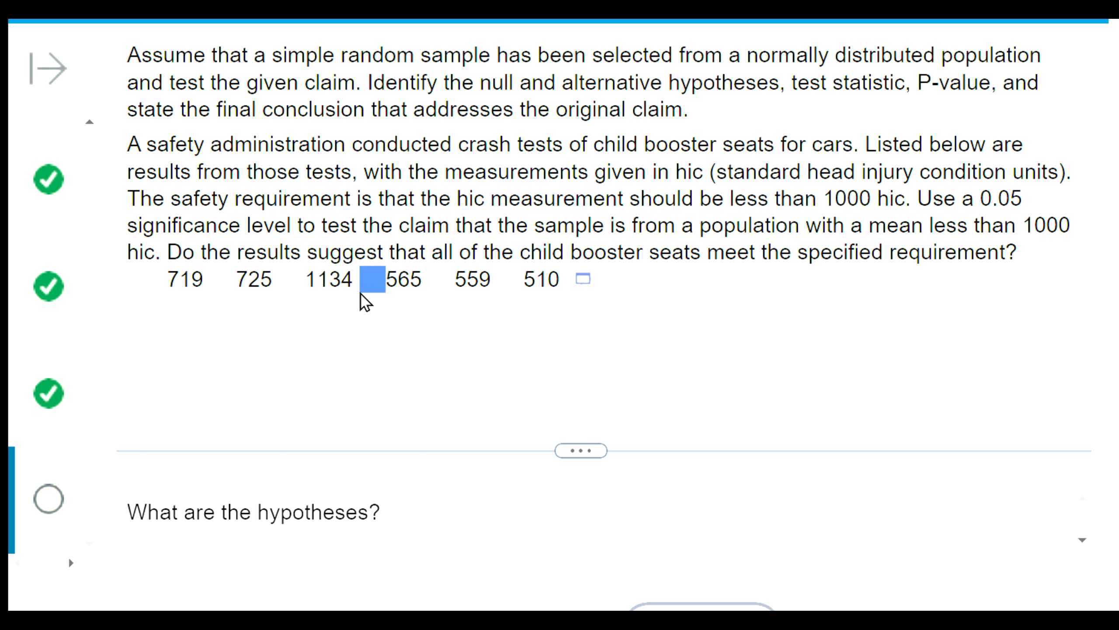
{"action": "double_click", "coordinate": [352, 283]}
{"action": "left_click", "coordinate": [335, 280]}
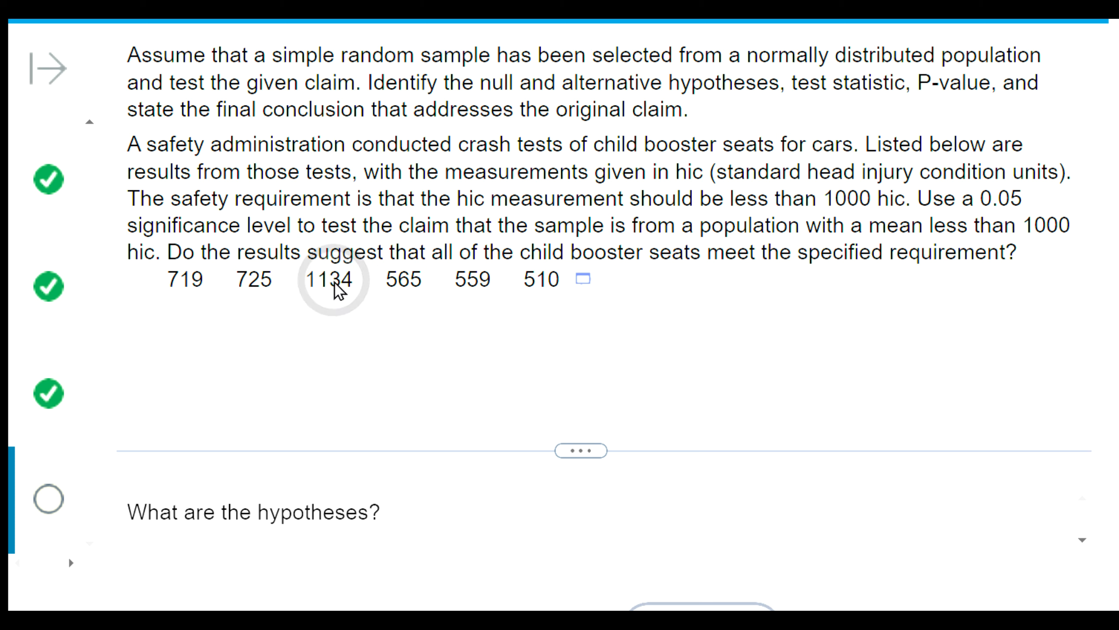
{"action": "left_click", "coordinate": [310, 285]}
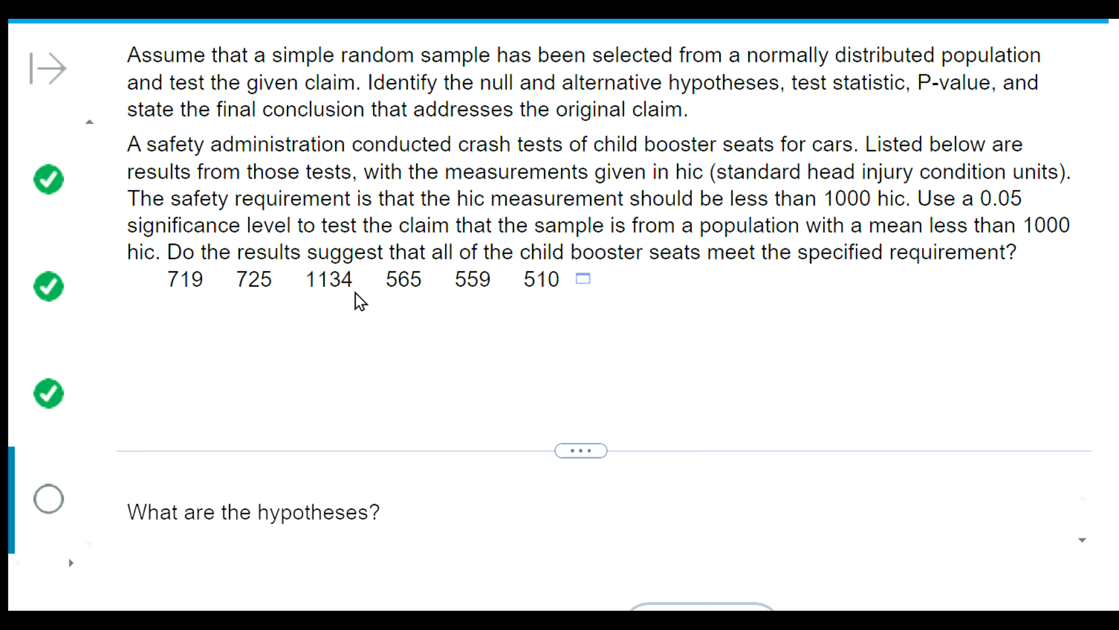
{"action": "left_click_drag", "start_coordinate": [354, 291], "coordinate": [299, 292]}
{"action": "left_click", "coordinate": [305, 292]}
{"action": "left_click", "coordinate": [159, 283]}
{"action": "left_click_drag", "start_coordinate": [159, 282], "coordinate": [549, 296]}
{"action": "left_click", "coordinate": [522, 306]}
{"action": "left_click_drag", "start_coordinate": [507, 207], "coordinate": [879, 230]}
{"action": "left_click", "coordinate": [655, 325]}
{"action": "left_click_drag", "start_coordinate": [291, 278], "coordinate": [351, 278]}
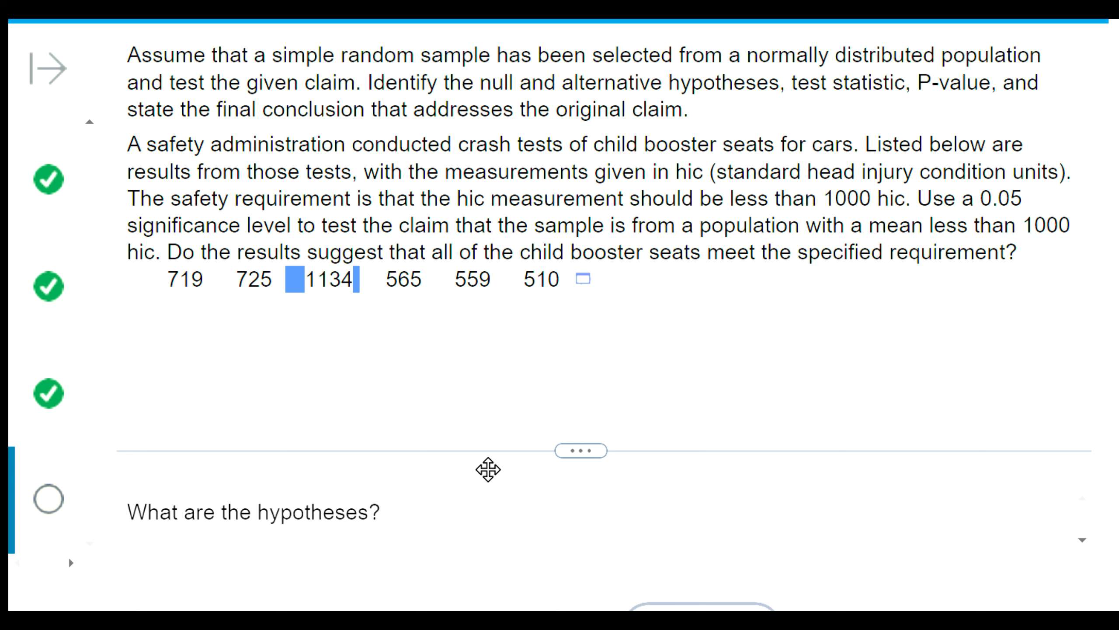
{"action": "left_click_drag", "start_coordinate": [162, 278], "coordinate": [504, 318]}
{"action": "scroll", "coordinate": [492, 305], "scroll_direction": "down", "scroll_amount": 1}
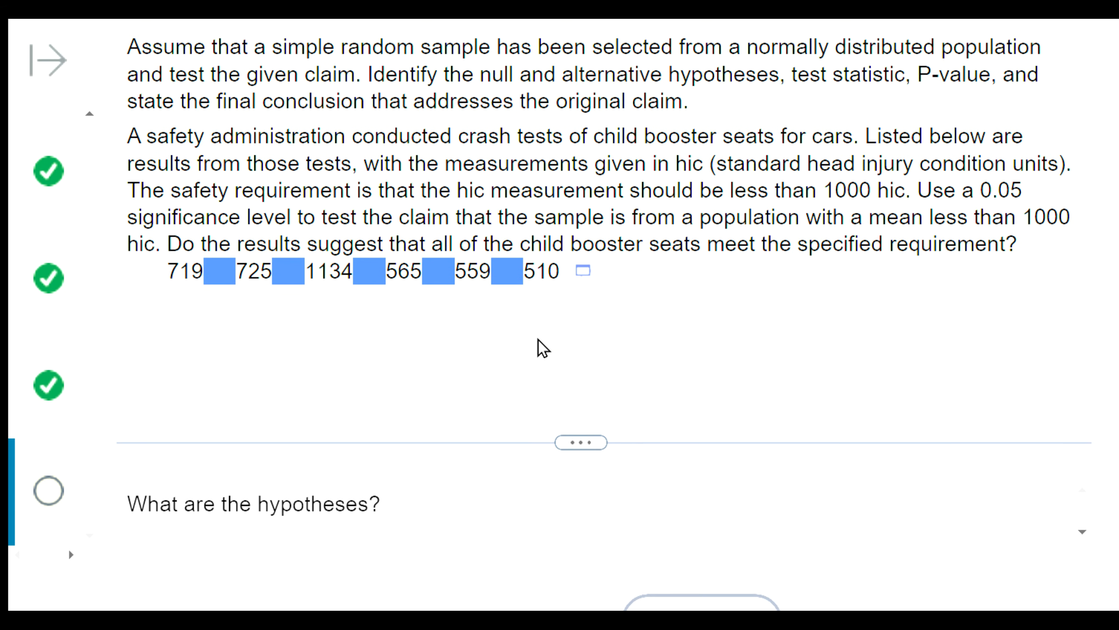
{"action": "left_click", "coordinate": [591, 350]}
- Answer that there is strong evidence the mean is below 1000 hic but one seat measures greater, submit it, and review the marked choice
{"action": "left_click_drag", "start_coordinate": [604, 440], "coordinate": [593, 253]}
{"action": "scroll", "coordinate": [611, 328], "scroll_direction": "down", "scroll_amount": 5}
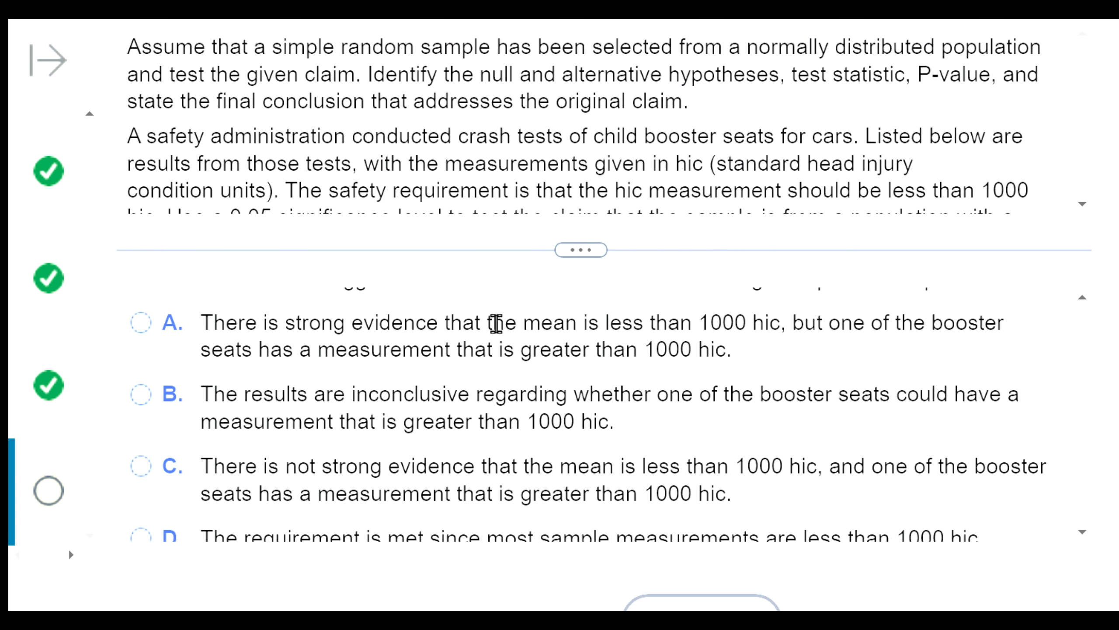
{"action": "left_click", "coordinate": [135, 319]}
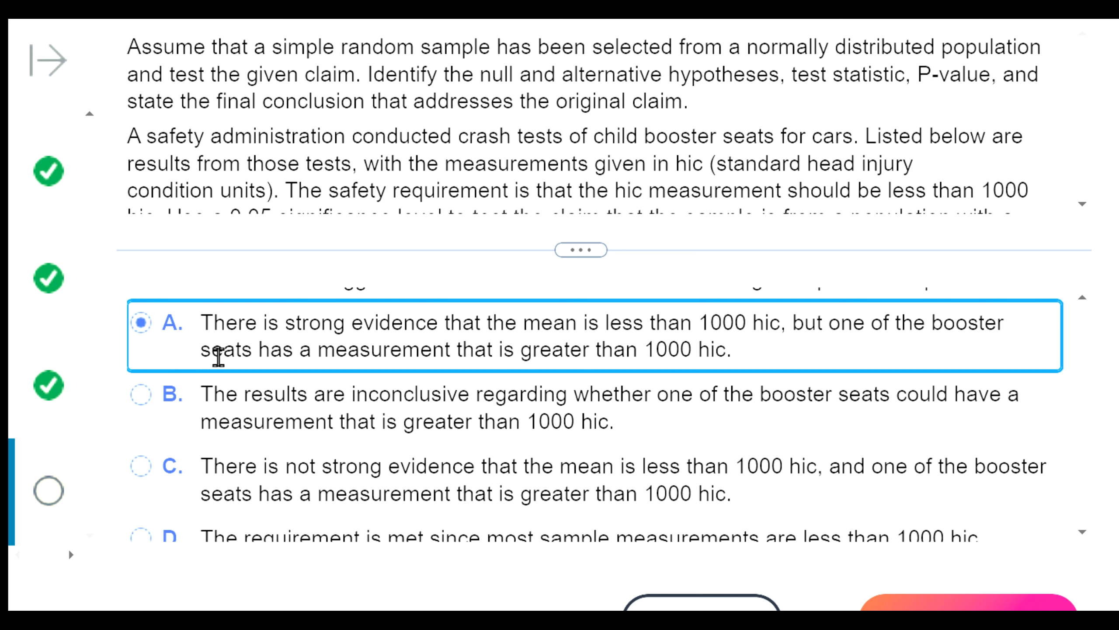
{"action": "left_click", "coordinate": [920, 605]}
{"action": "left_click", "coordinate": [566, 302]}
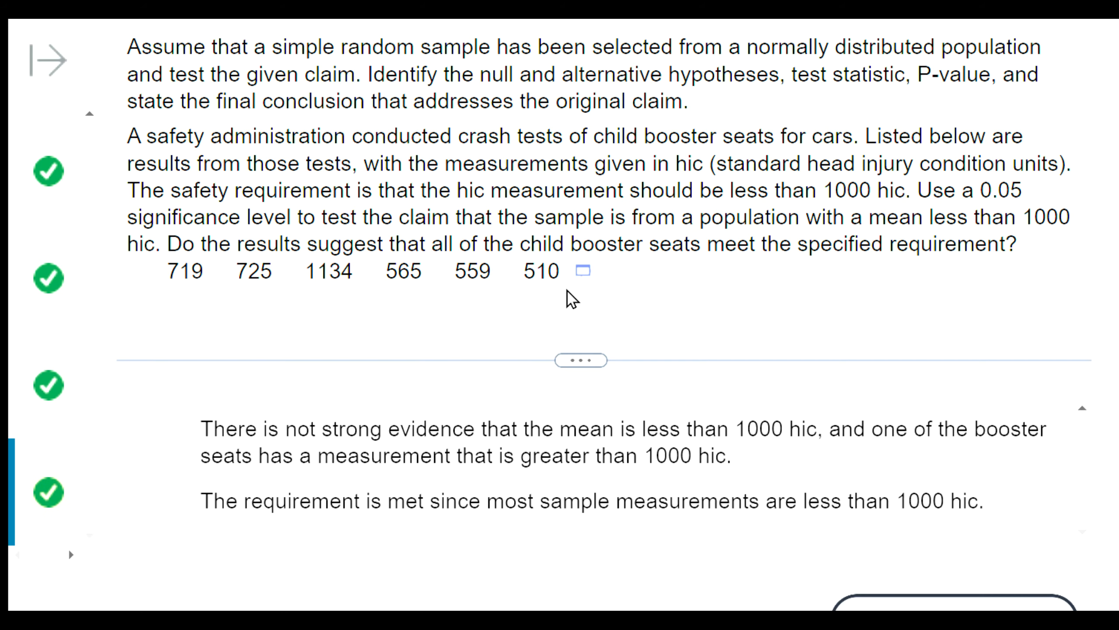
{"action": "left_click_drag", "start_coordinate": [586, 369], "coordinate": [597, 169]}
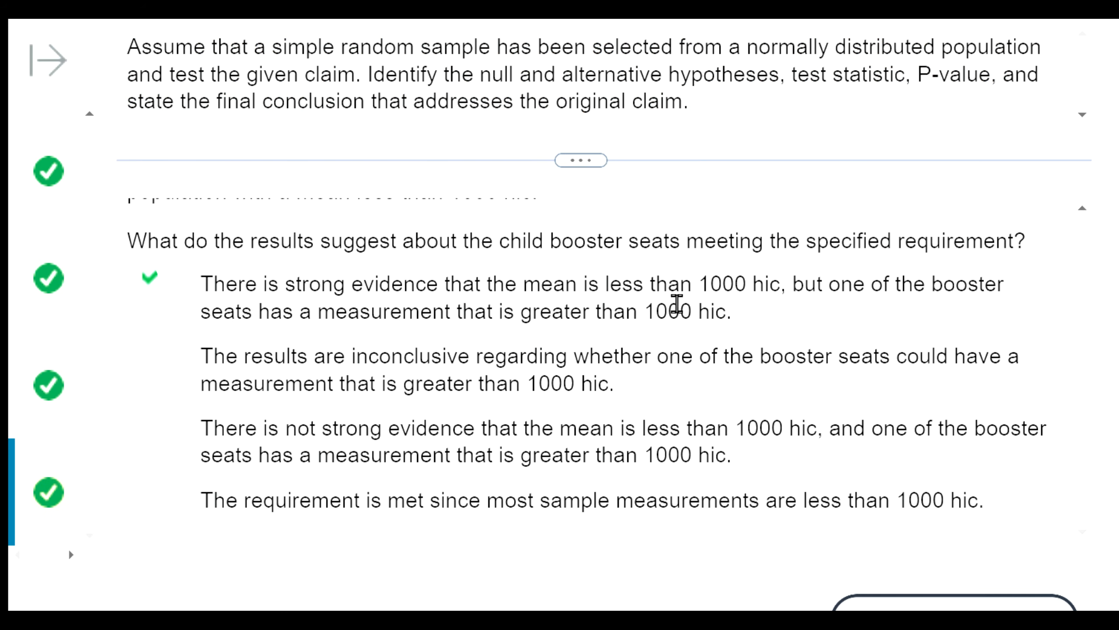